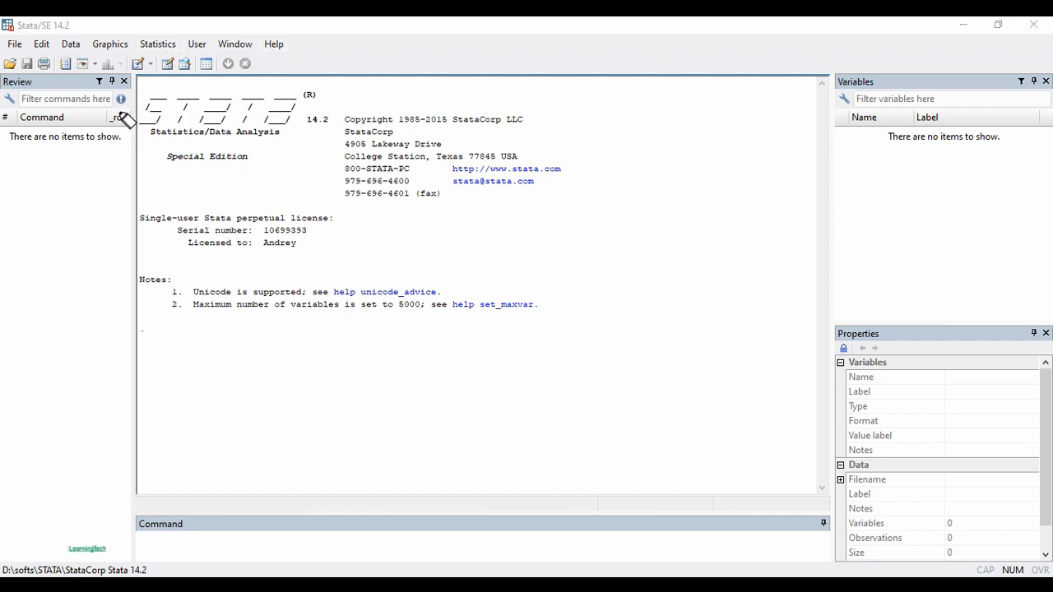
left_click_drag(5, 45, 292, 49)
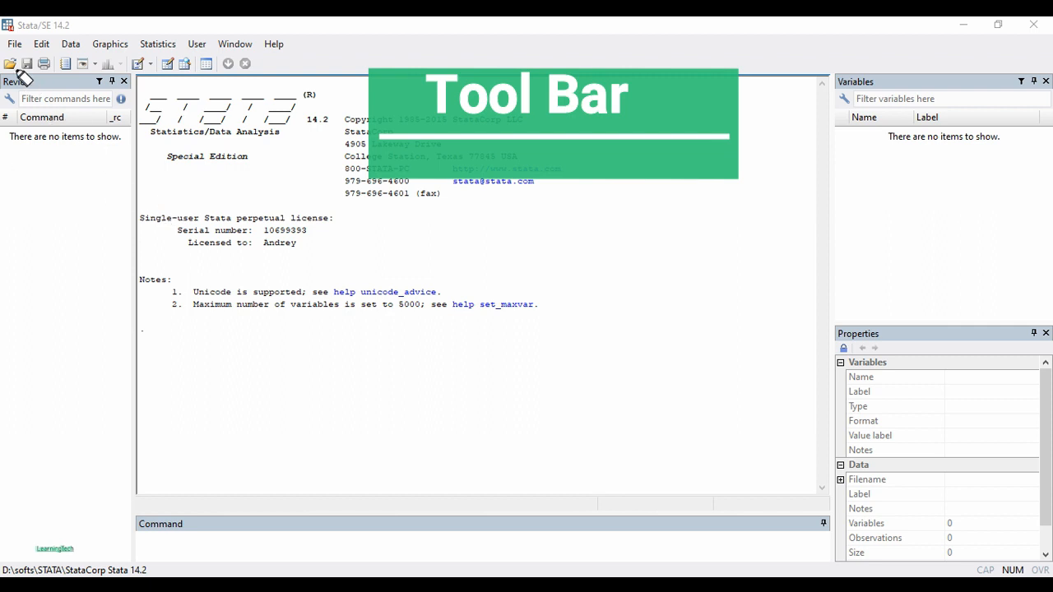
mouse_move(297, 60)
left_mouse_down()
mouse_move(15, 69)
mouse_move(61, 60)
mouse_move(239, 69)
left_mouse_up()
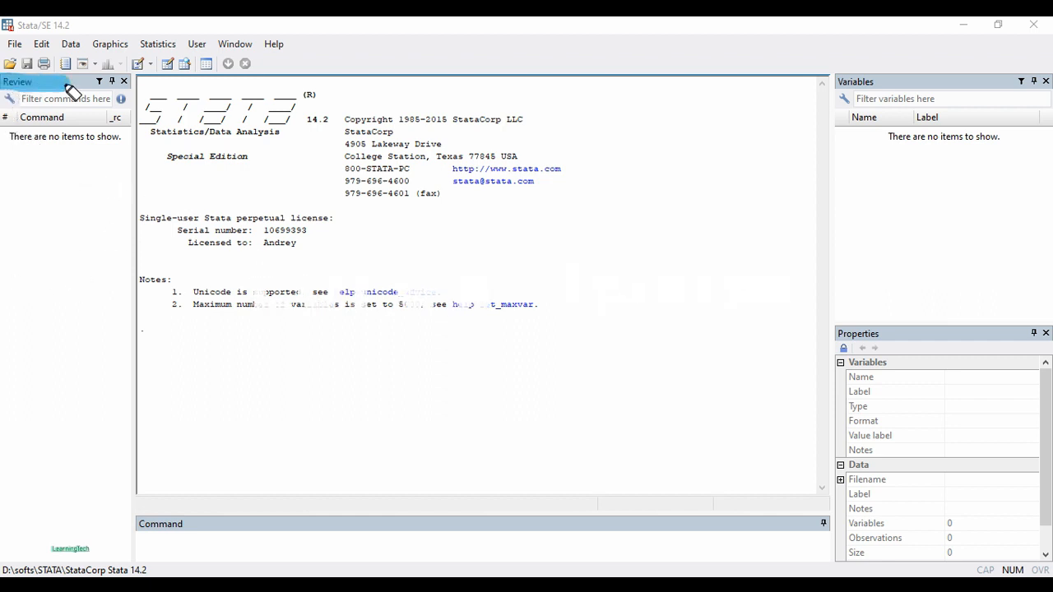
mouse_move(128, 86)
left_mouse_down()
mouse_move(146, 376)
mouse_move(115, 574)
mouse_move(18, 572)
mouse_move(9, 93)
left_mouse_up()
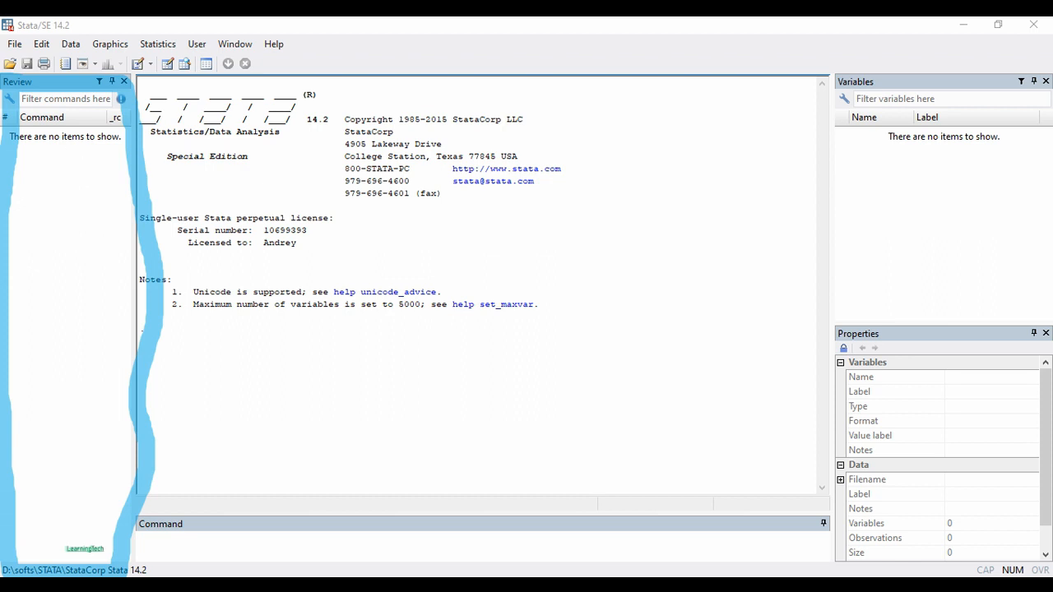
key("e")
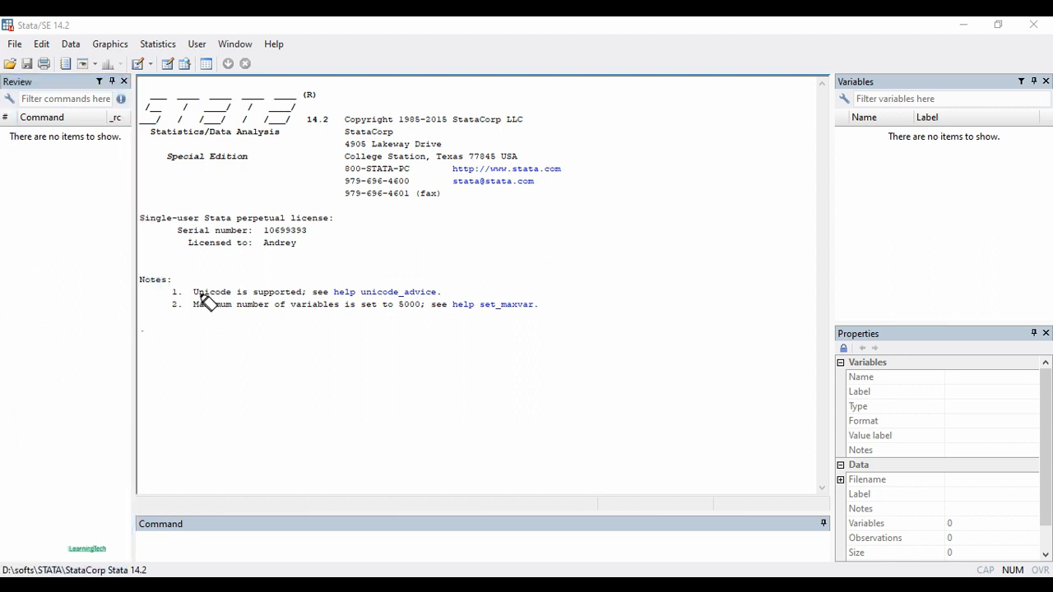
mouse_move(136, 71)
left_mouse_down()
mouse_move(808, 74)
mouse_move(827, 159)
mouse_move(811, 519)
mouse_move(370, 529)
mouse_move(142, 500)
mouse_move(134, 143)
mouse_move(146, 88)
left_mouse_up()
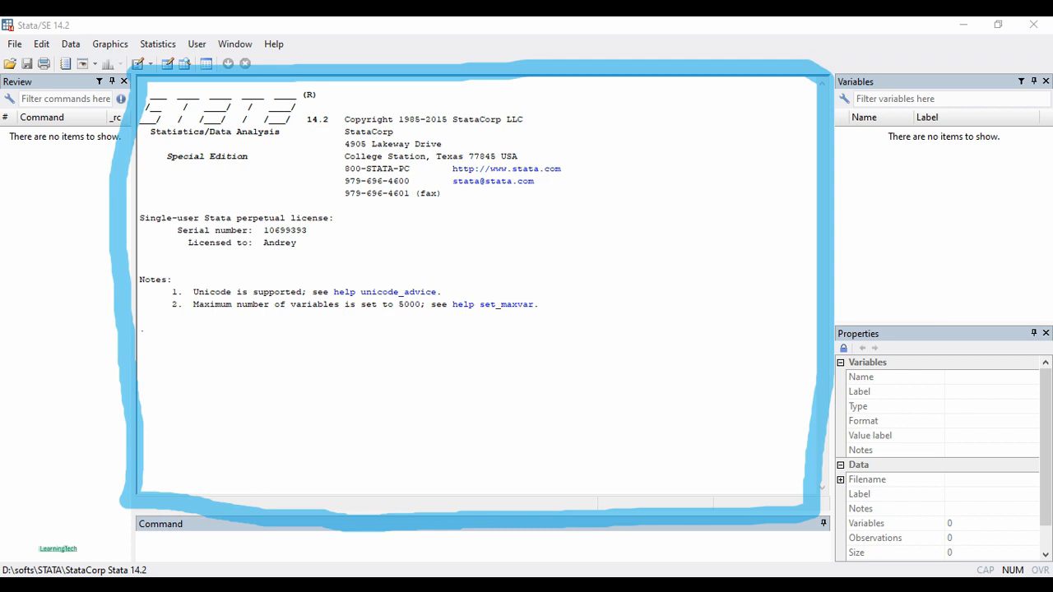
key("e")
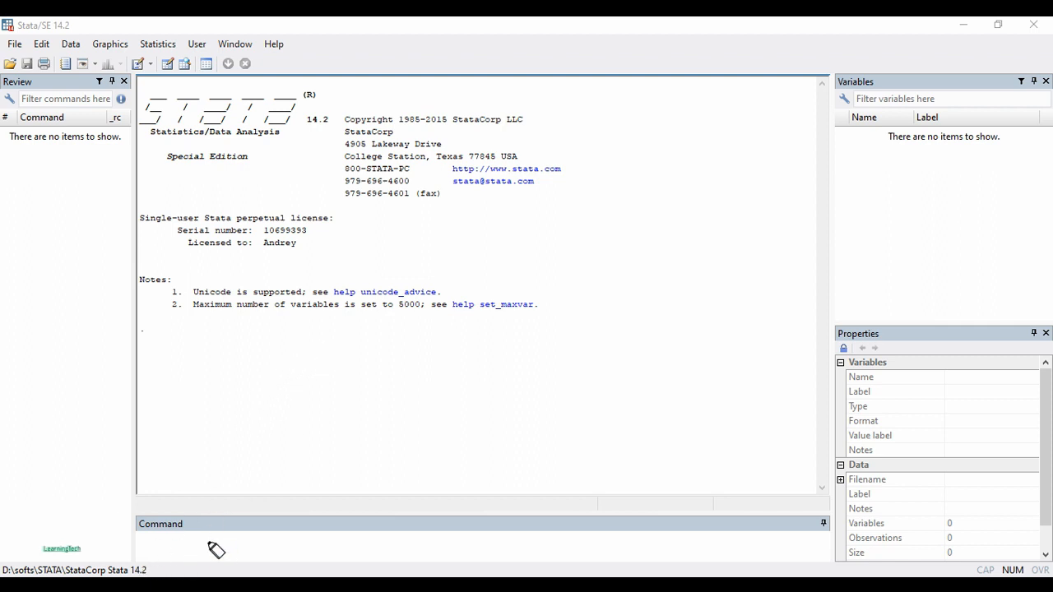
mouse_move(119, 563)
left_mouse_down()
mouse_move(227, 526)
mouse_move(630, 535)
mouse_move(831, 557)
left_mouse_up()
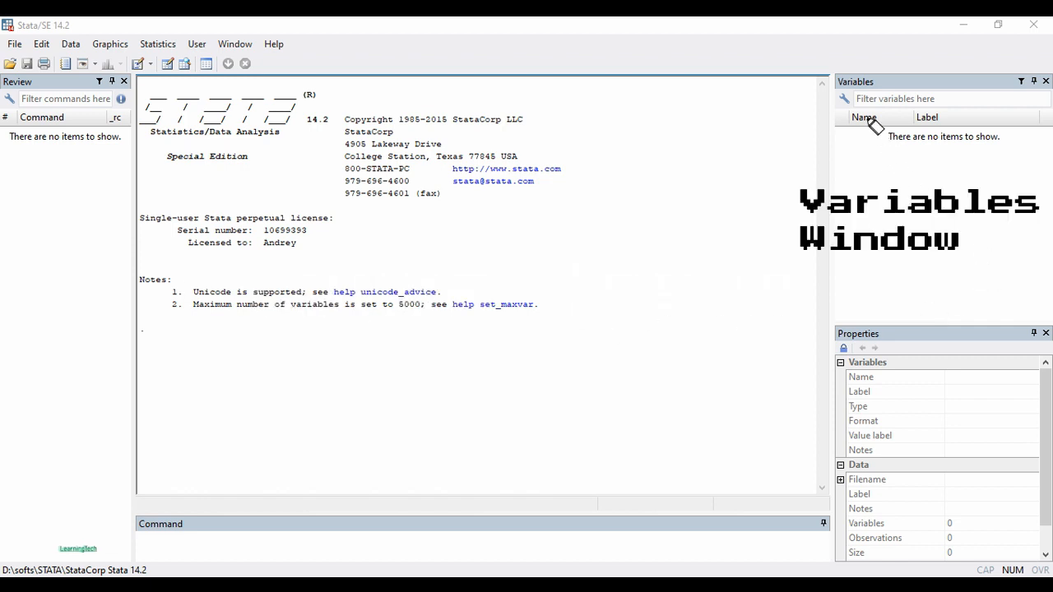
mouse_move(833, 73)
left_mouse_down()
mouse_move(850, 304)
mouse_move(945, 328)
mouse_move(1051, 287)
mouse_move(1052, 119)
mouse_move(847, 91)
left_mouse_up()
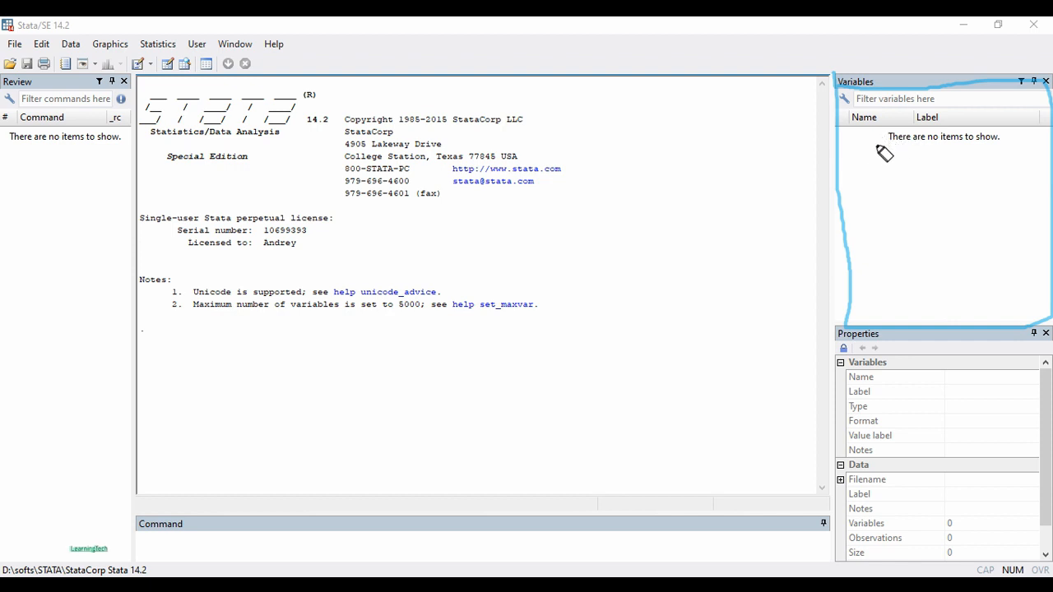
left_click_drag(881, 147, 1003, 148)
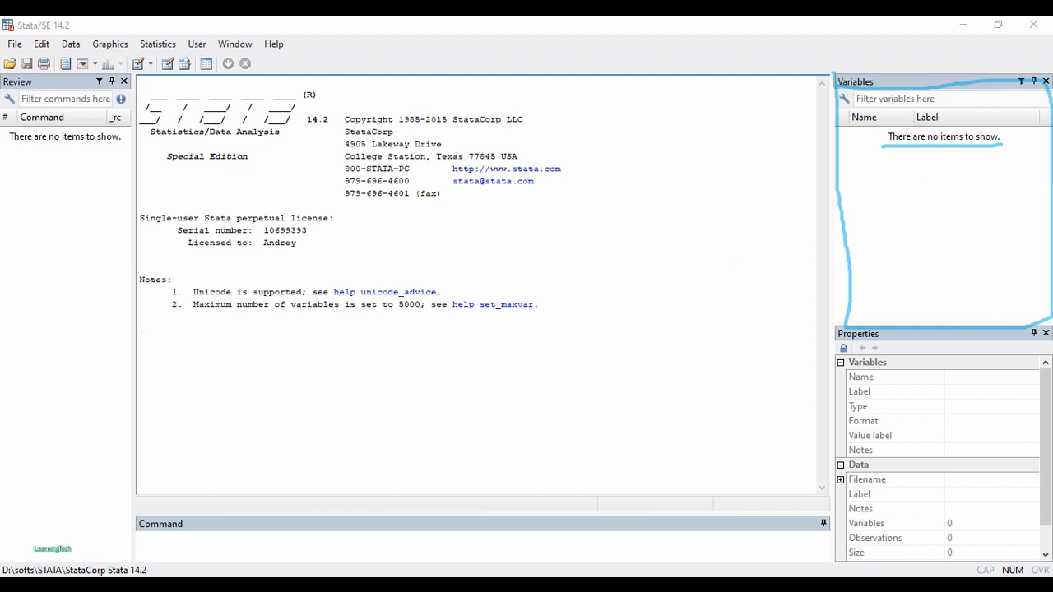
key("Escape")
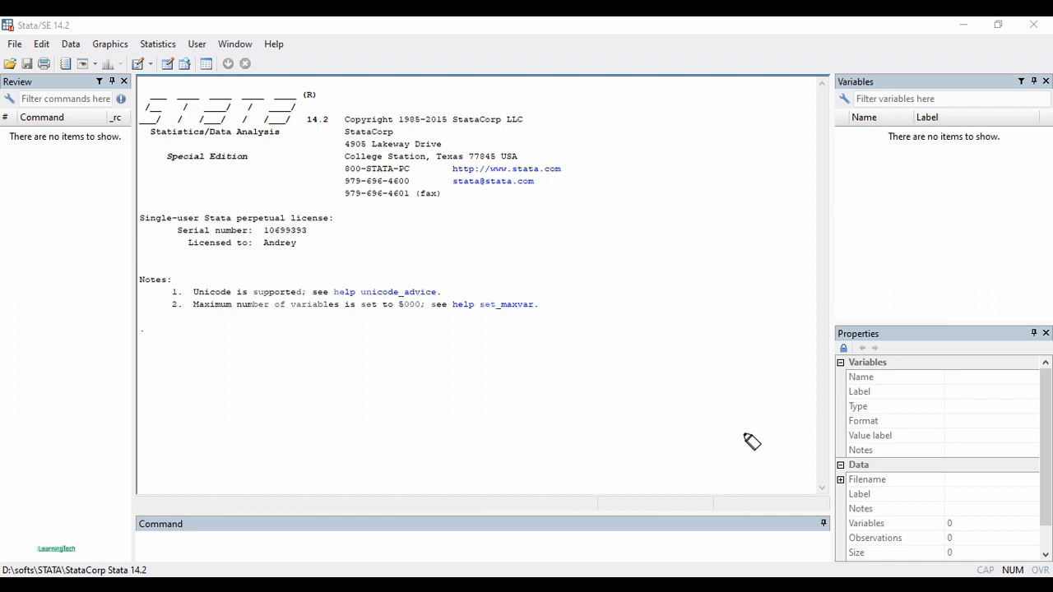
mouse_move(839, 569)
left_mouse_down()
mouse_move(838, 334)
mouse_move(1052, 320)
mouse_move(1049, 567)
left_mouse_up()
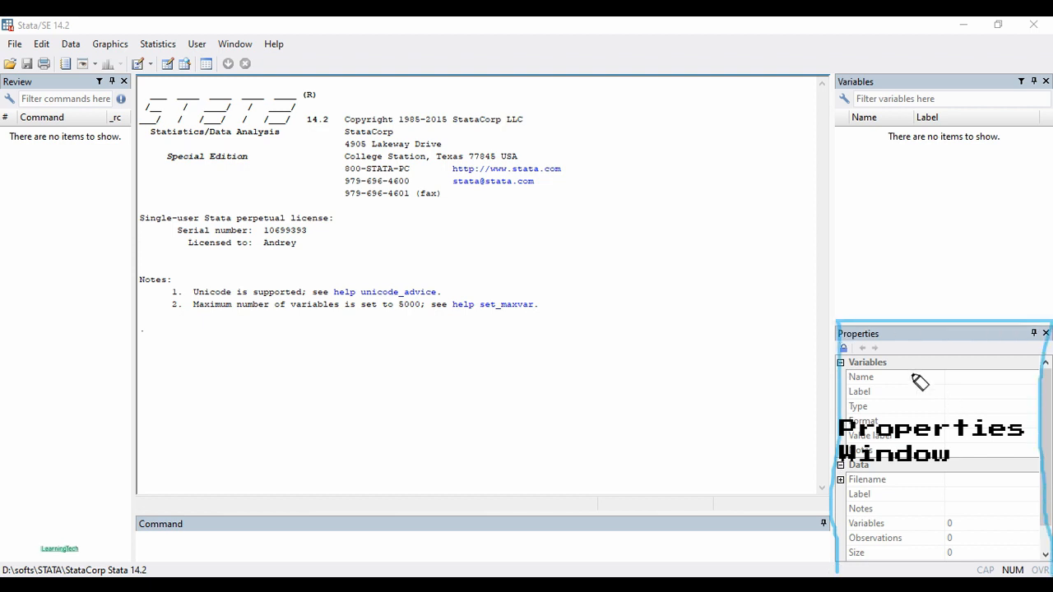
left_click_drag(837, 339, 898, 339)
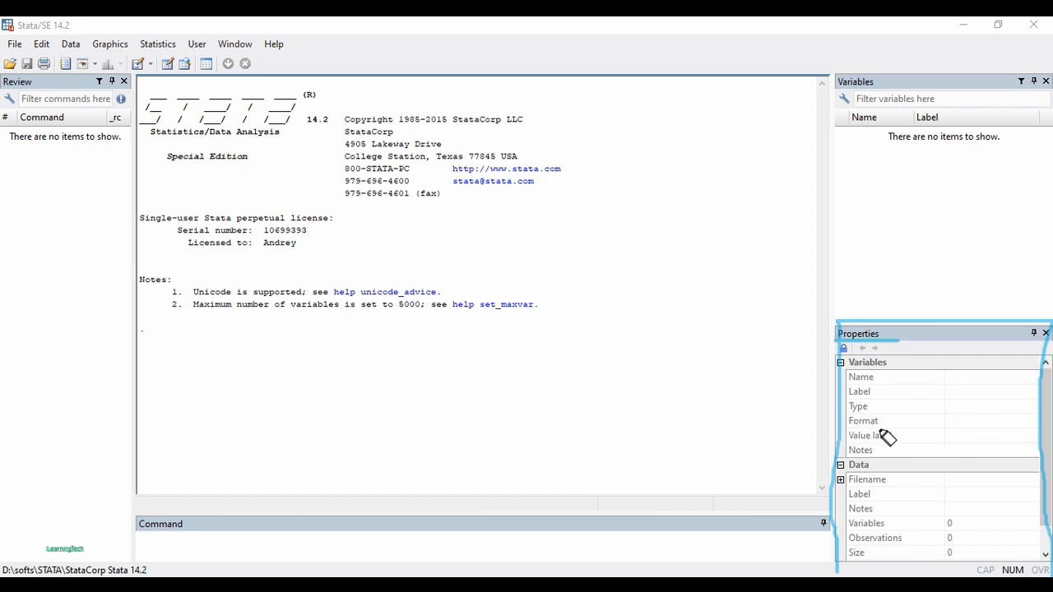
mouse_move(850, 380)
left_mouse_down()
mouse_move(891, 380)
mouse_move(870, 399)
mouse_move(906, 441)
left_mouse_up()
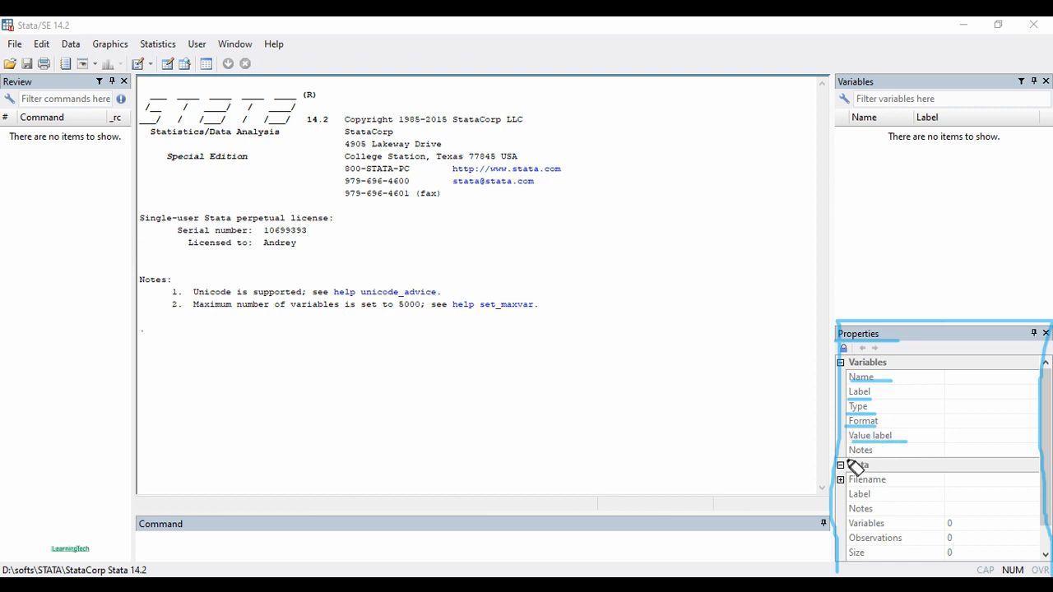
left_click_drag(849, 457, 917, 453)
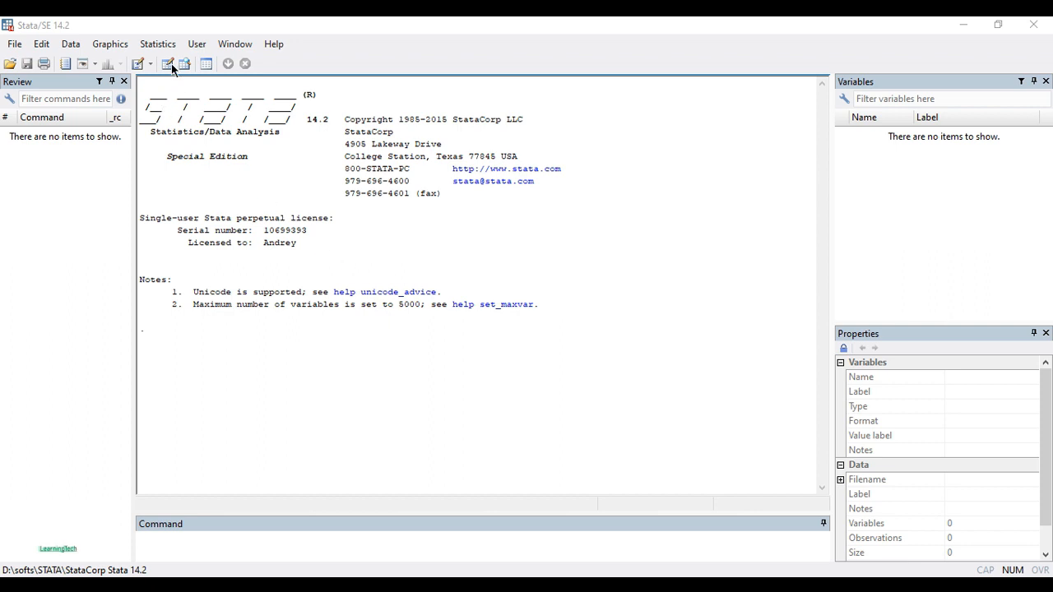
Step: Open the Data Editor in edit mode and make it a floating window over the main window
left_click(221, 25)
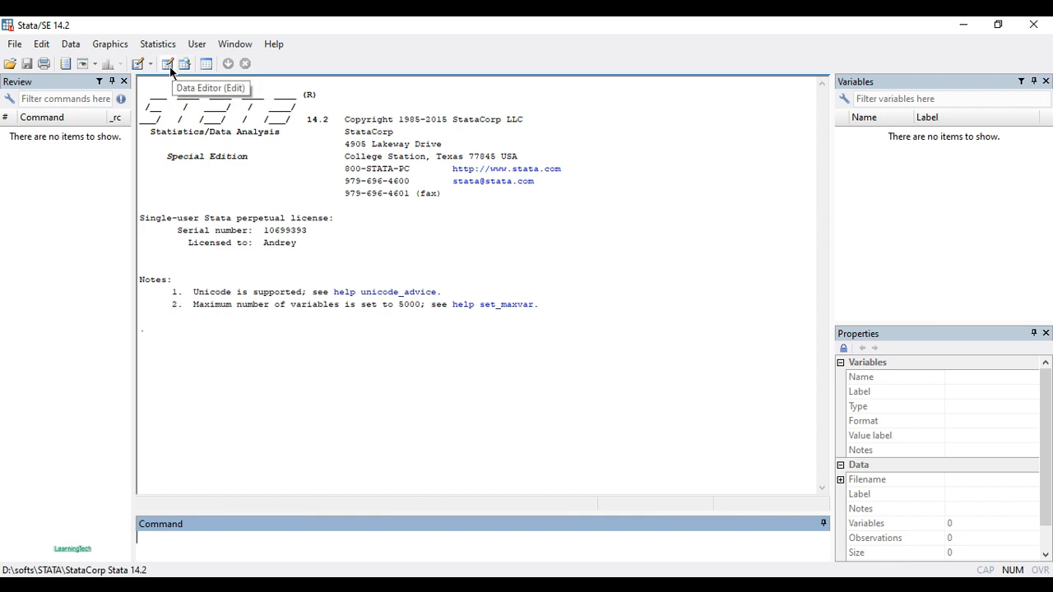
left_click(169, 65)
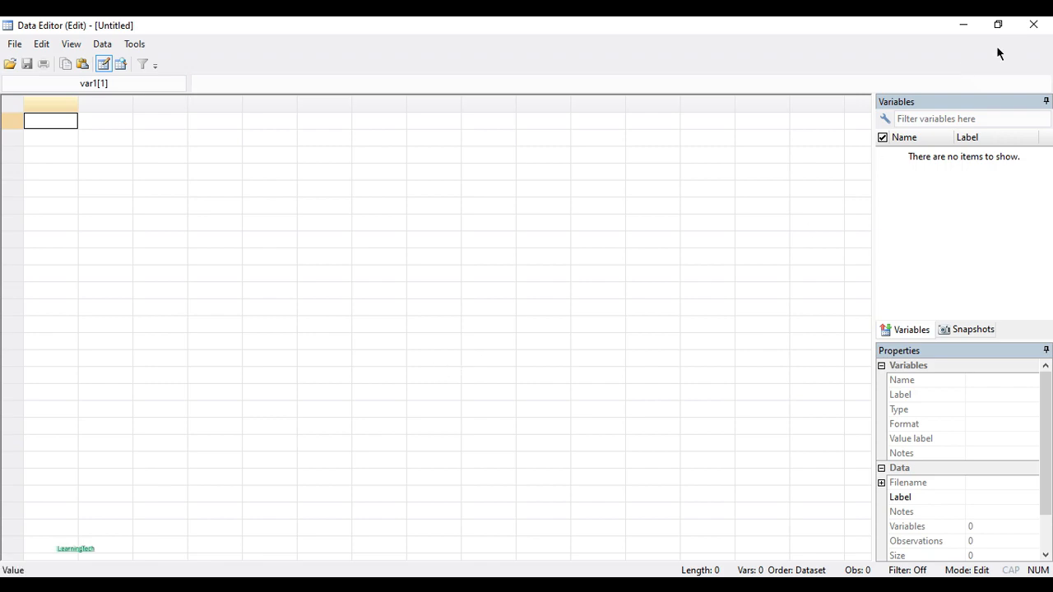
left_click(997, 25)
left_click_drag(673, 97, 573, 82)
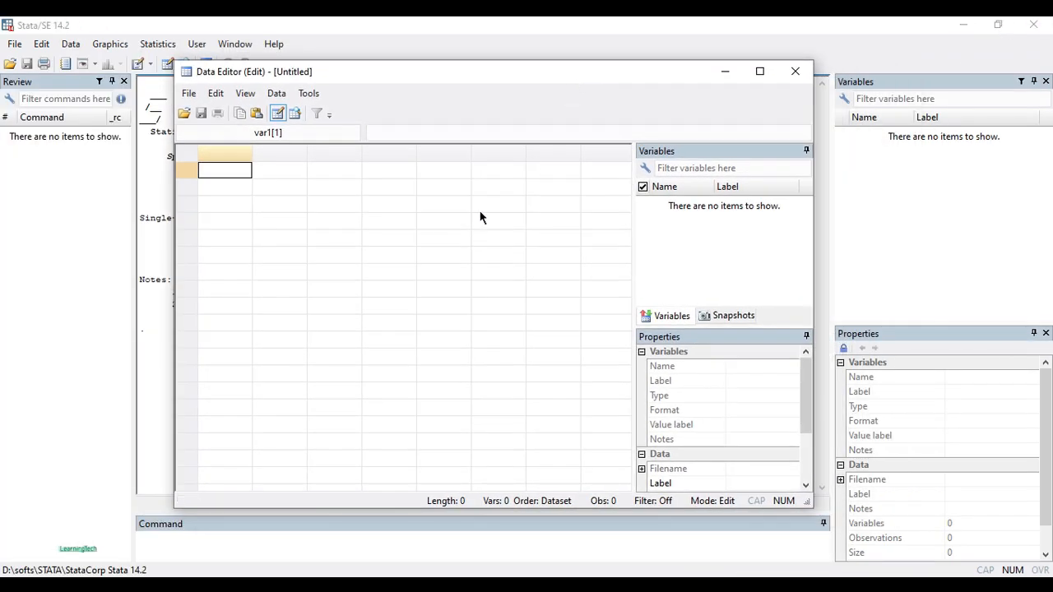
Step: Enter 1 in the first column and 2 in the second column of the first observation
type("1")
key("Tab")
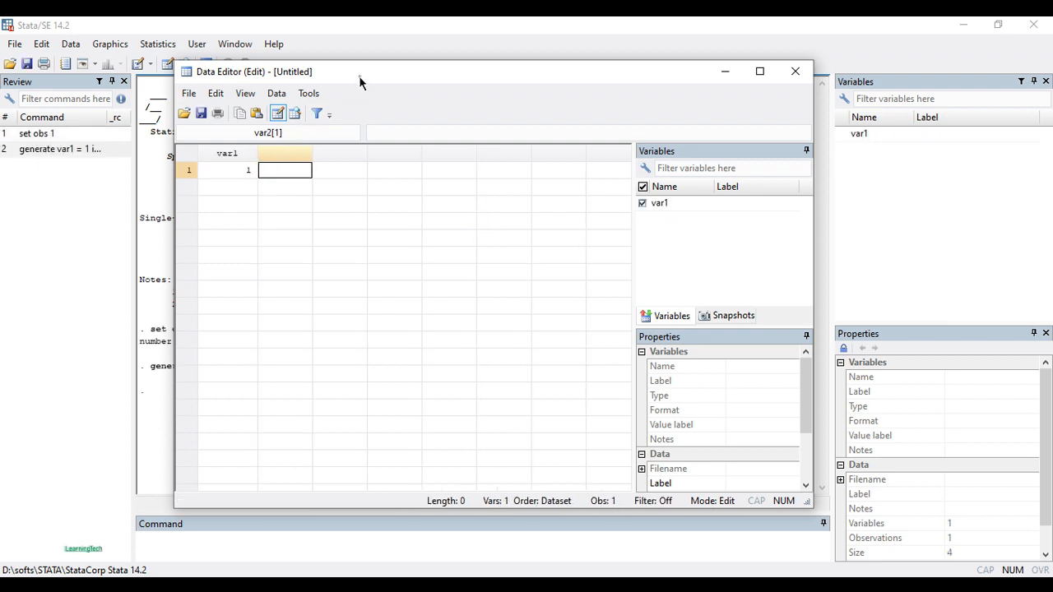
left_click_drag(360, 80, 377, 66)
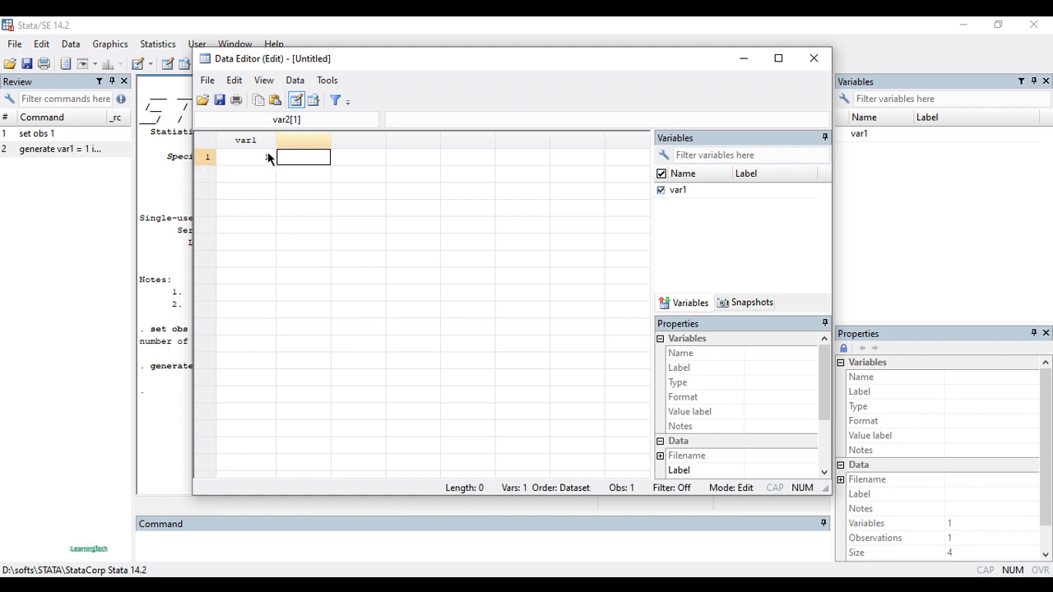
left_click_drag(434, 64, 387, 63)
type("2")
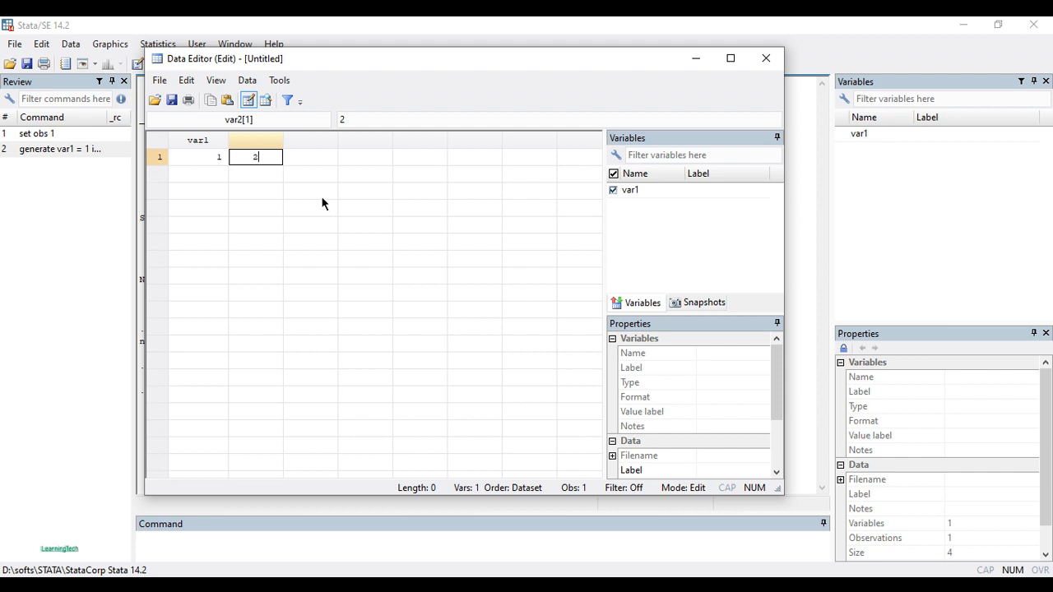
key("Tab")
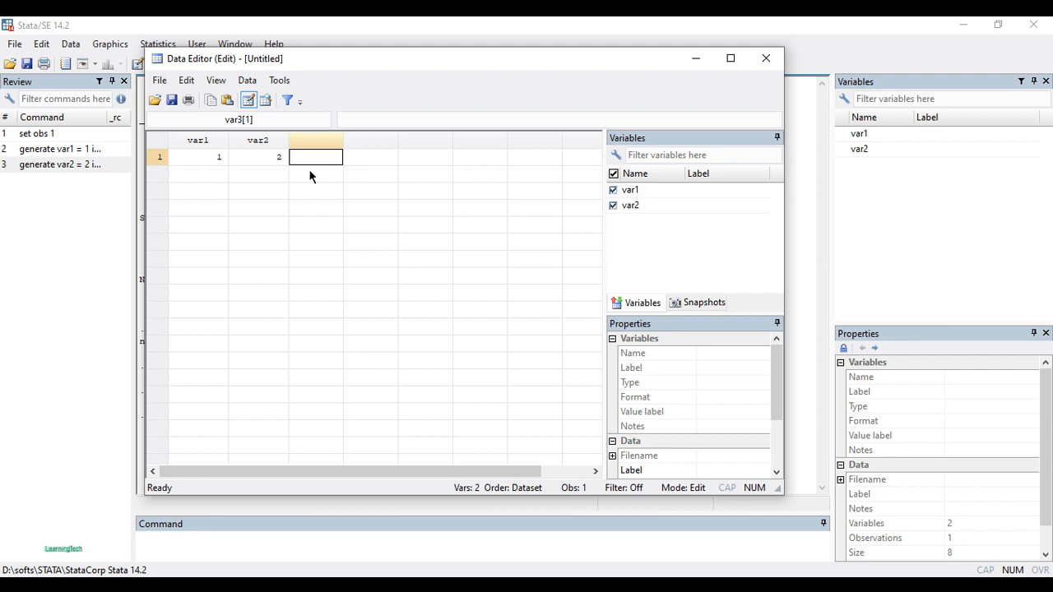
Step: Select the var1 and var2 columns in turn and view the properties of var2 from the variable list
left_click(190, 141)
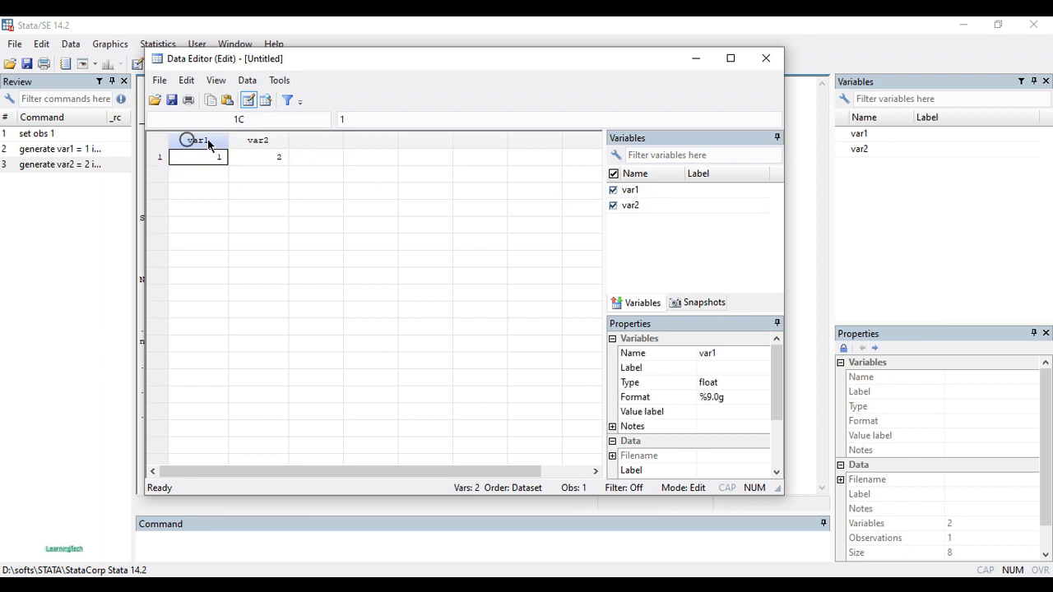
left_click(258, 139)
left_click(614, 205)
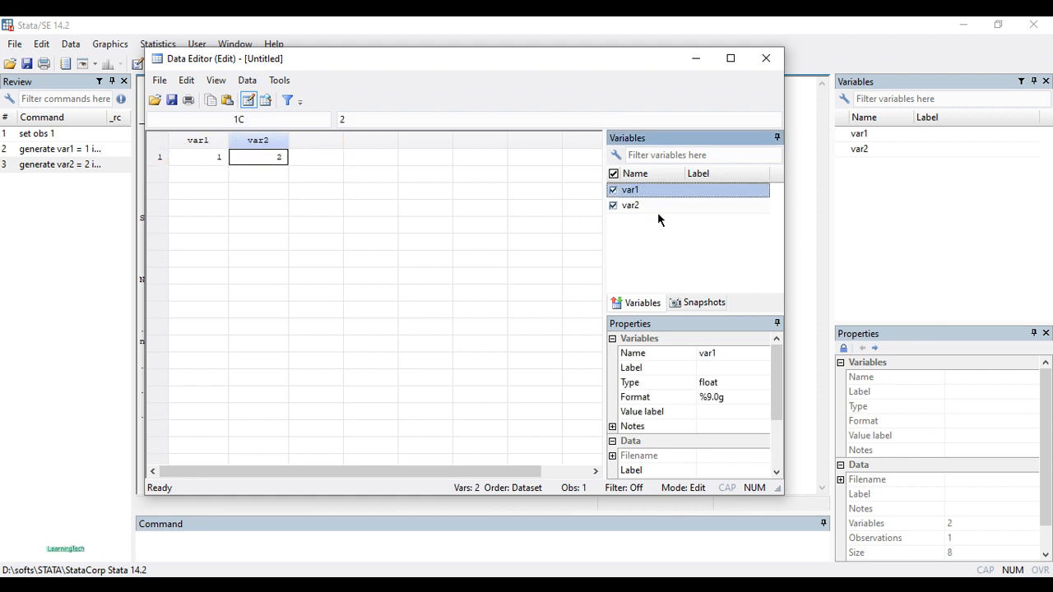
left_click(657, 207)
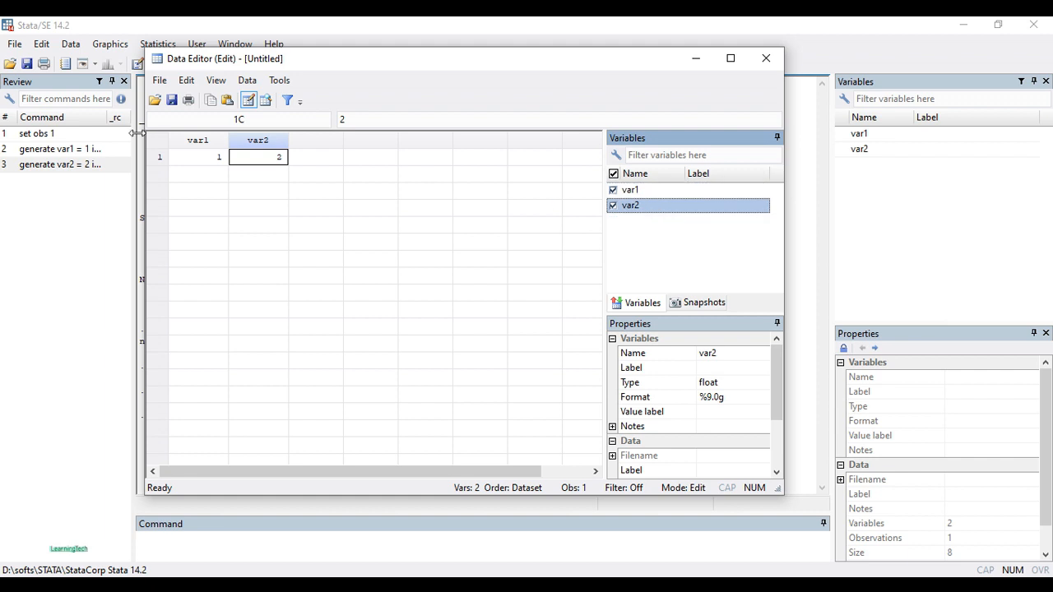
left_click_drag(462, 71, 510, 67)
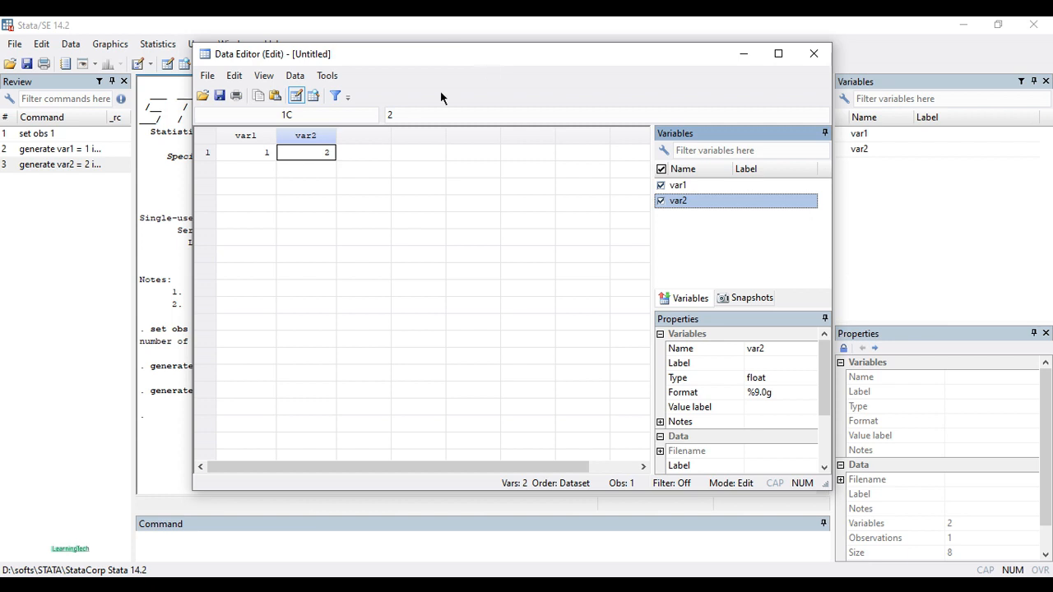
Step: Rename the variable var1 to age in its properties
left_click(246, 151)
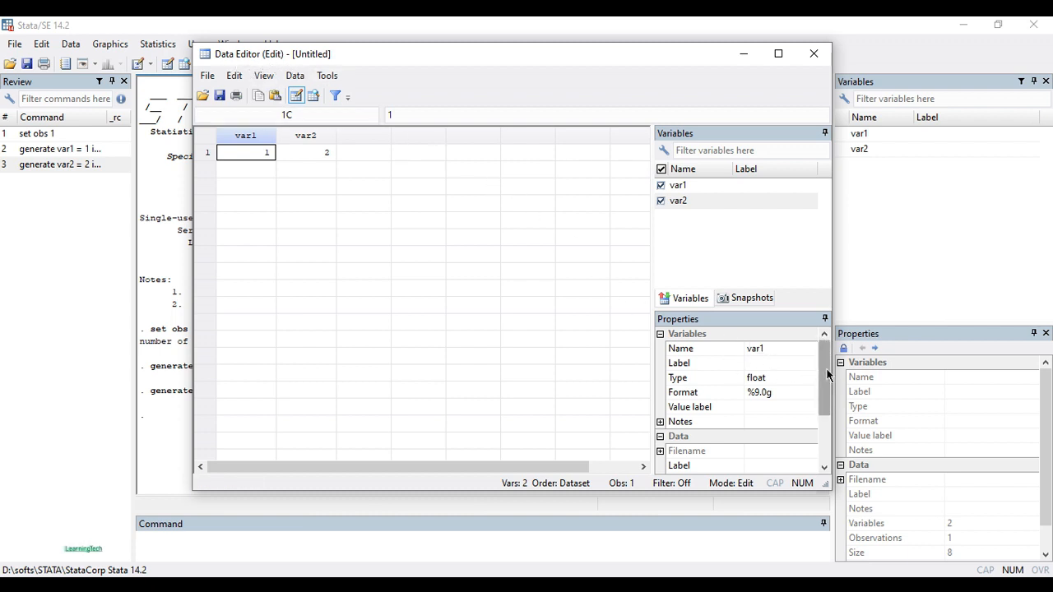
scroll(740, 362, "down", 3)
scroll(738, 345, "up", 3)
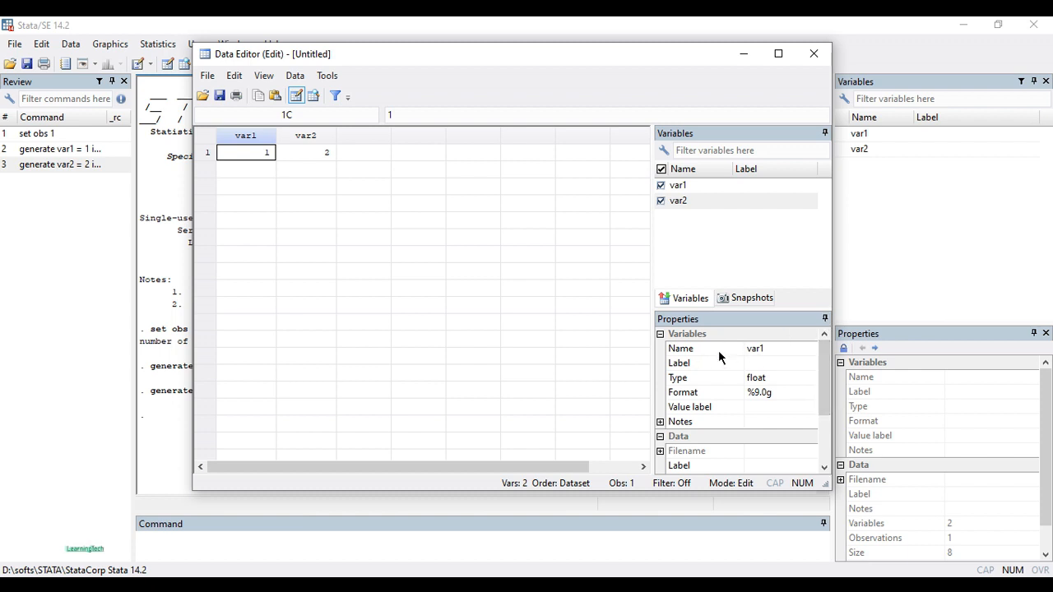
left_click(765, 351)
left_click(795, 350)
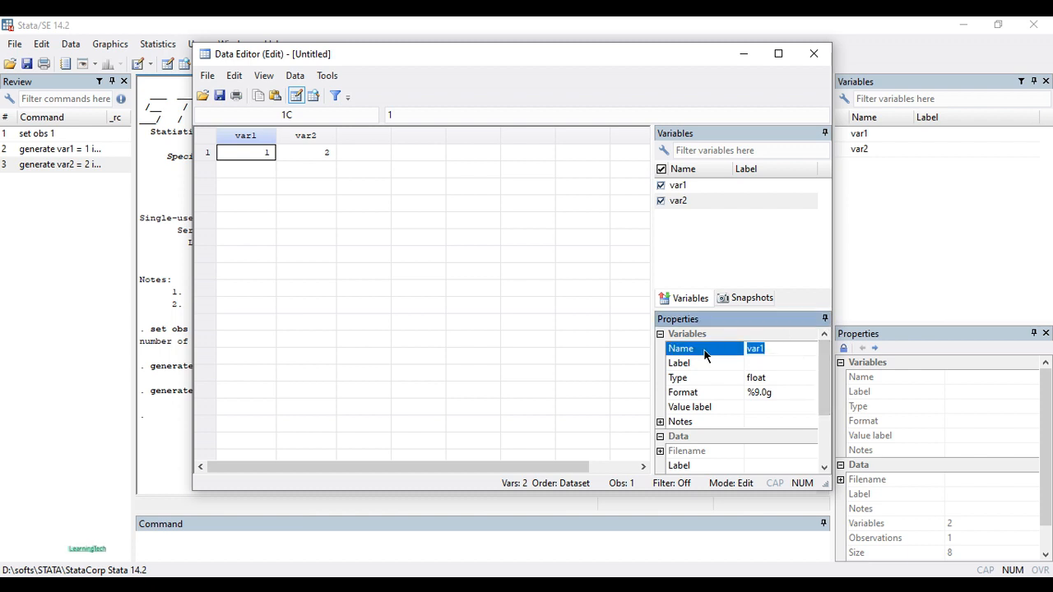
type("age")
key("Return")
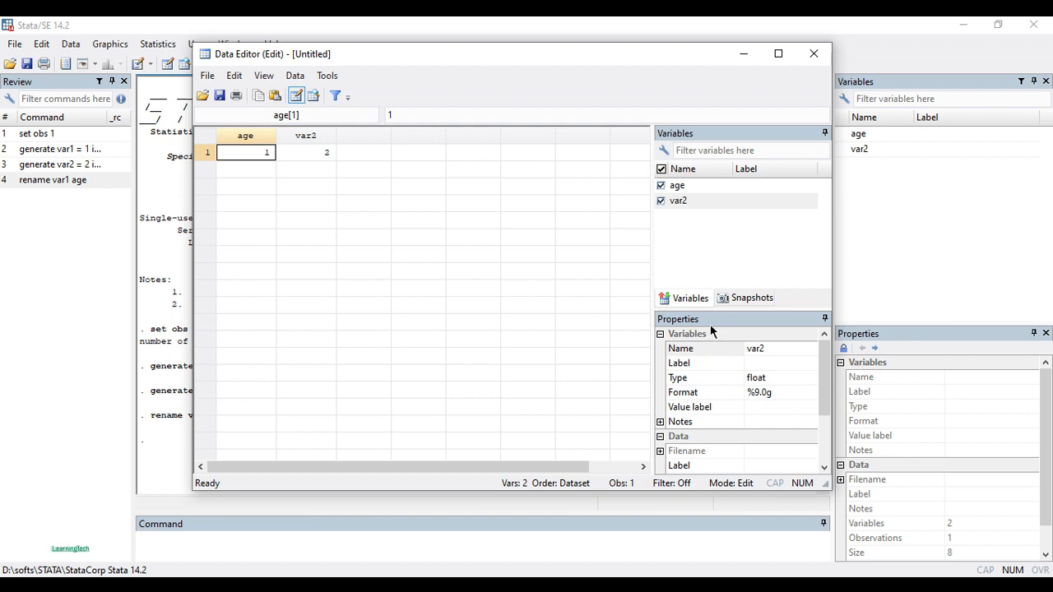
Step: Rename the variable var2 to Gender in its properties
left_click(321, 151)
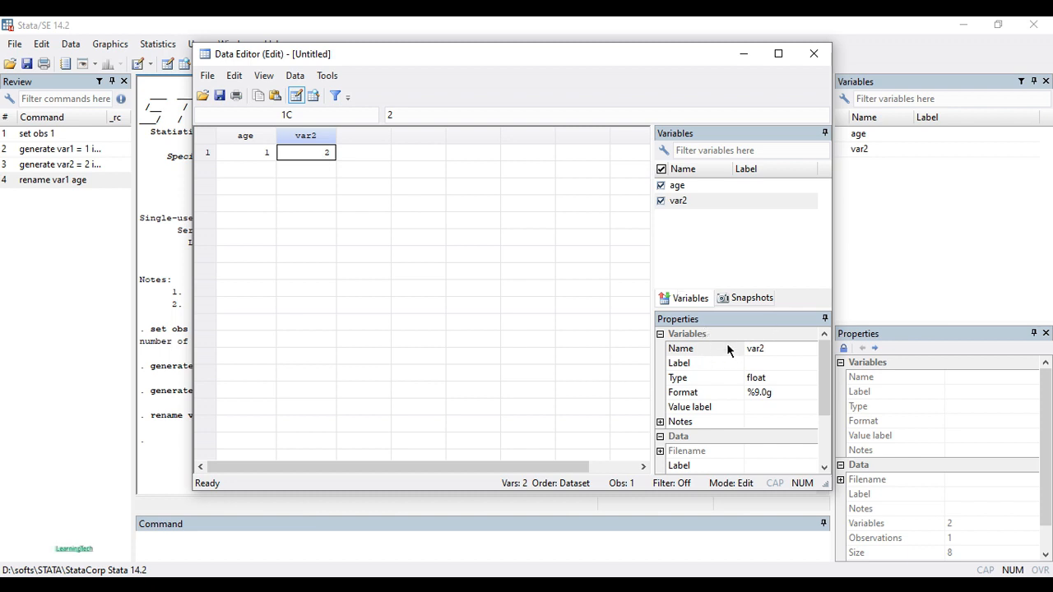
left_click(781, 352)
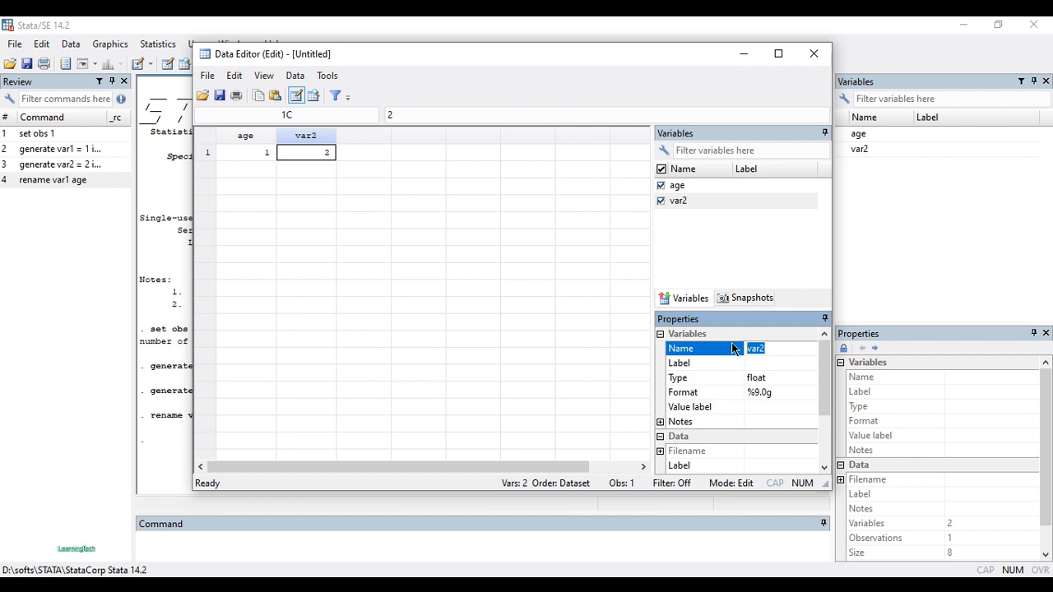
type("Gender")
key("Return")
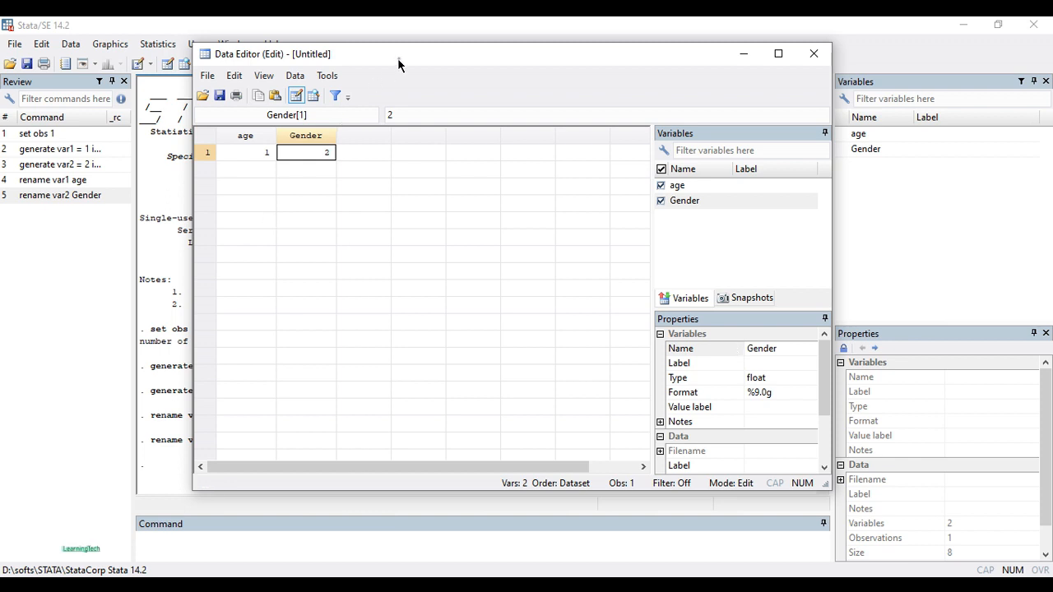
Step: Move the Data Editor window aside to view the logged commands in the Results window
left_click_drag(397, 57, 374, 61)
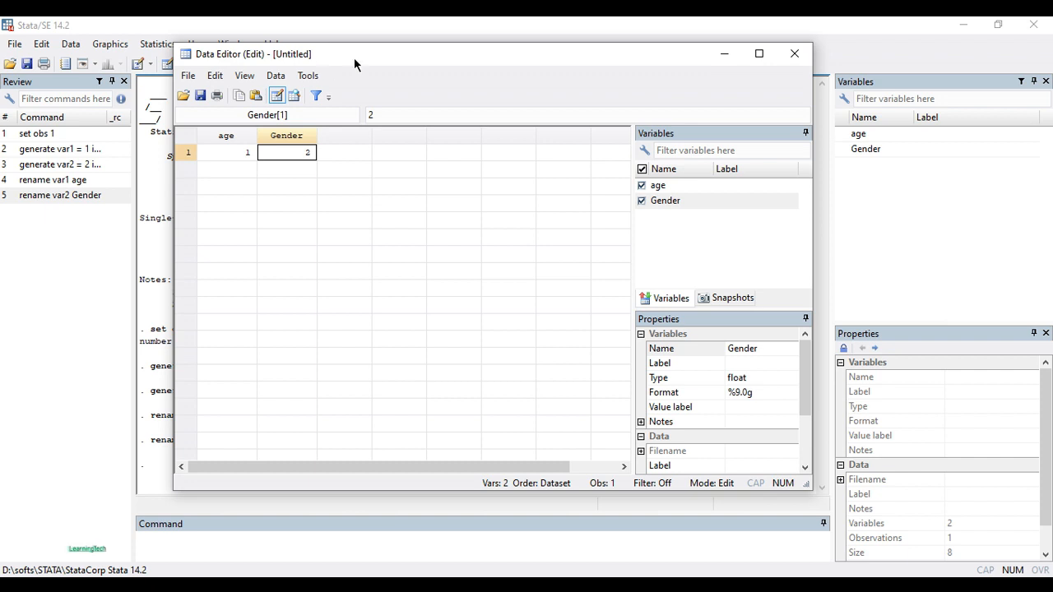
left_click_drag(355, 51, 578, 50)
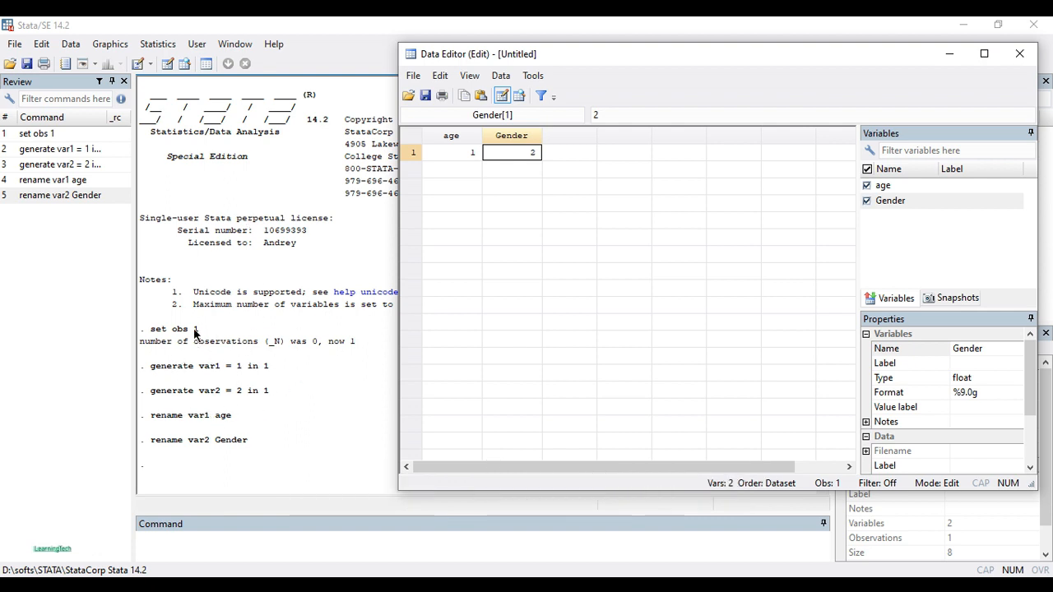
left_click_drag(568, 63, 589, 59)
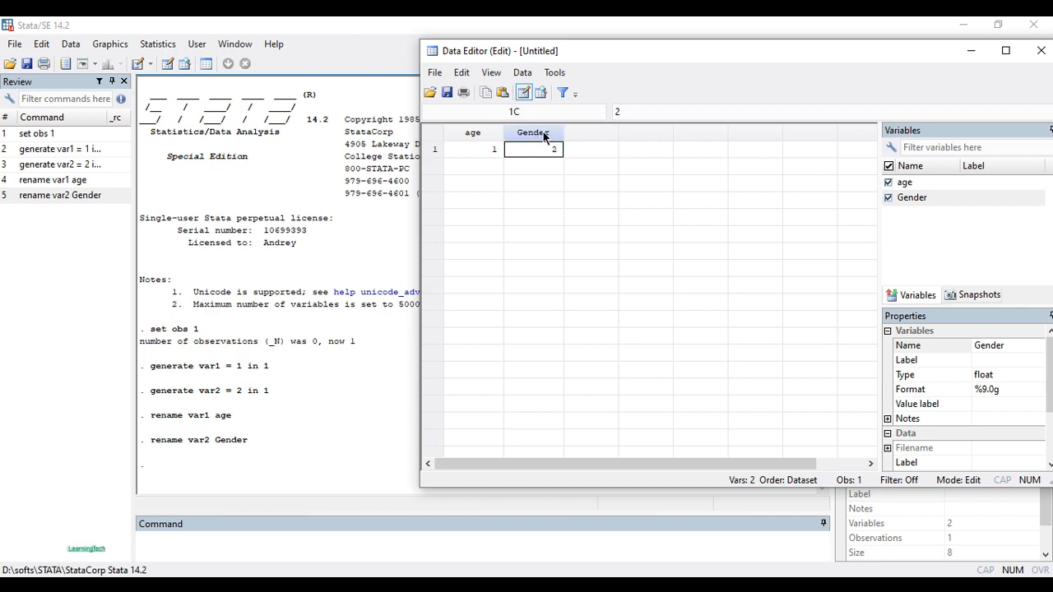
Step: Select the Gender value and the first observation row, reposition the Data Editor window and close it
left_click(535, 152)
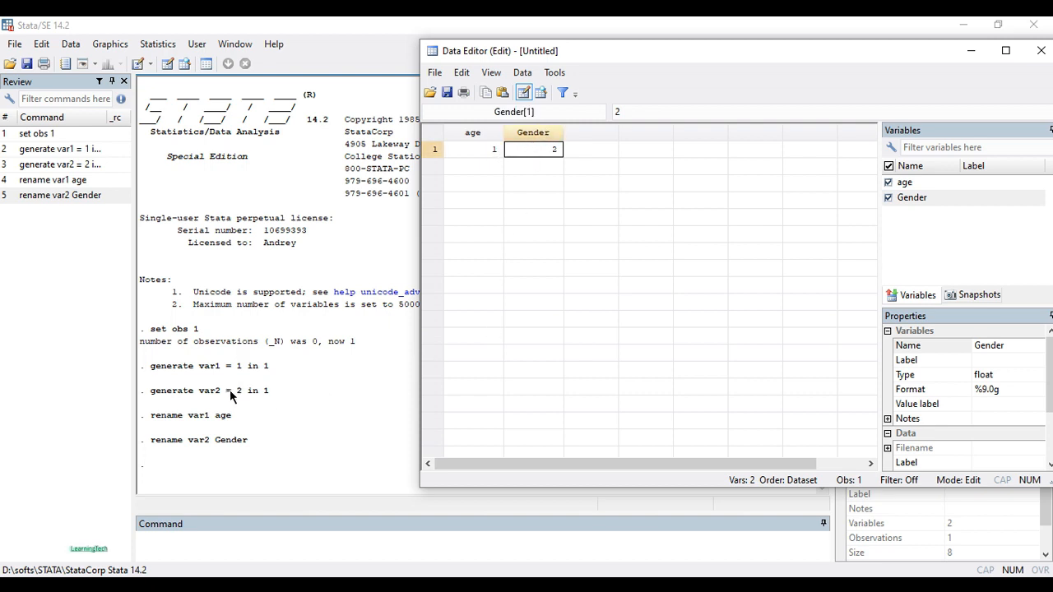
left_click(434, 151)
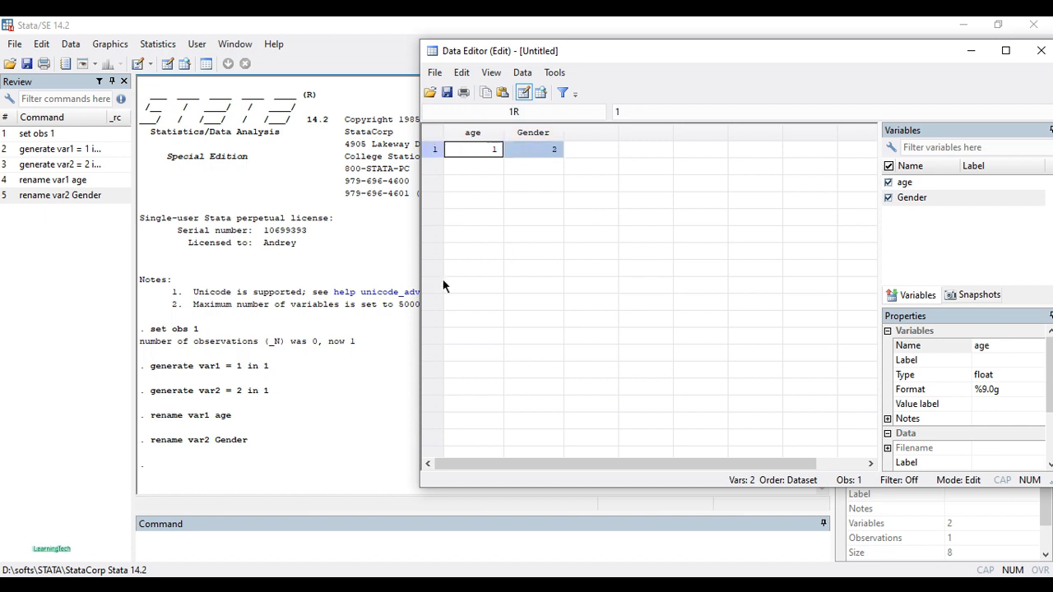
left_click_drag(592, 50, 481, 50)
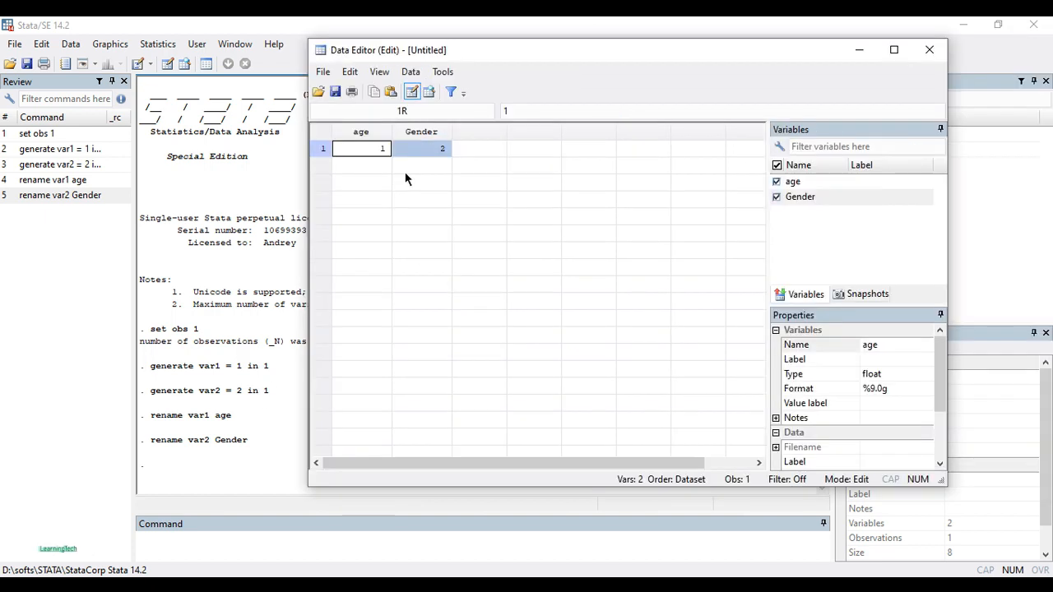
left_click(942, 52)
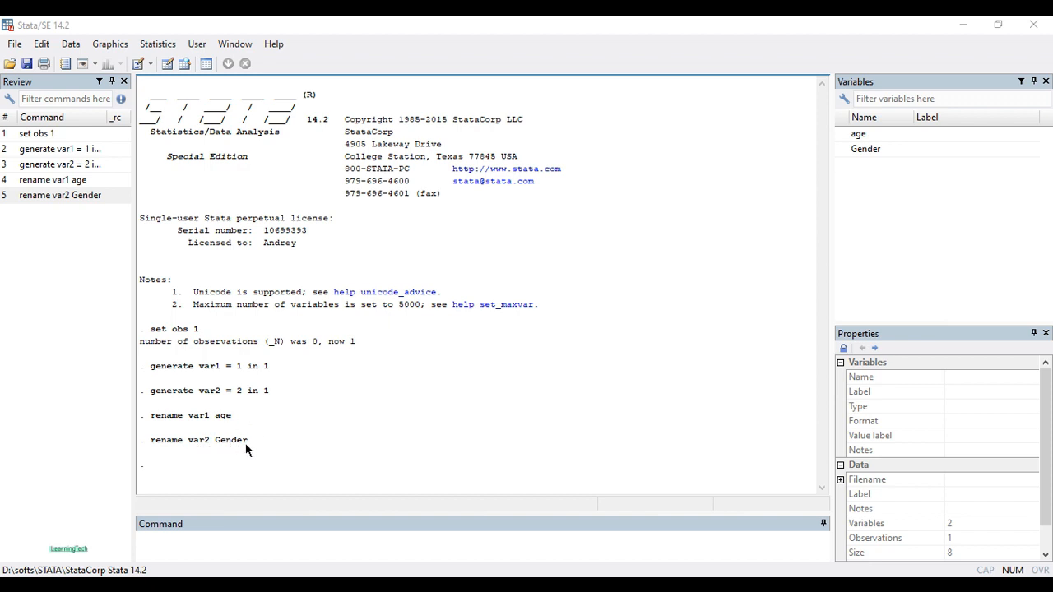
Step: Examine the properties of the variables age and Gender by selecting each alternately in the main window's variable list
left_click(940, 135)
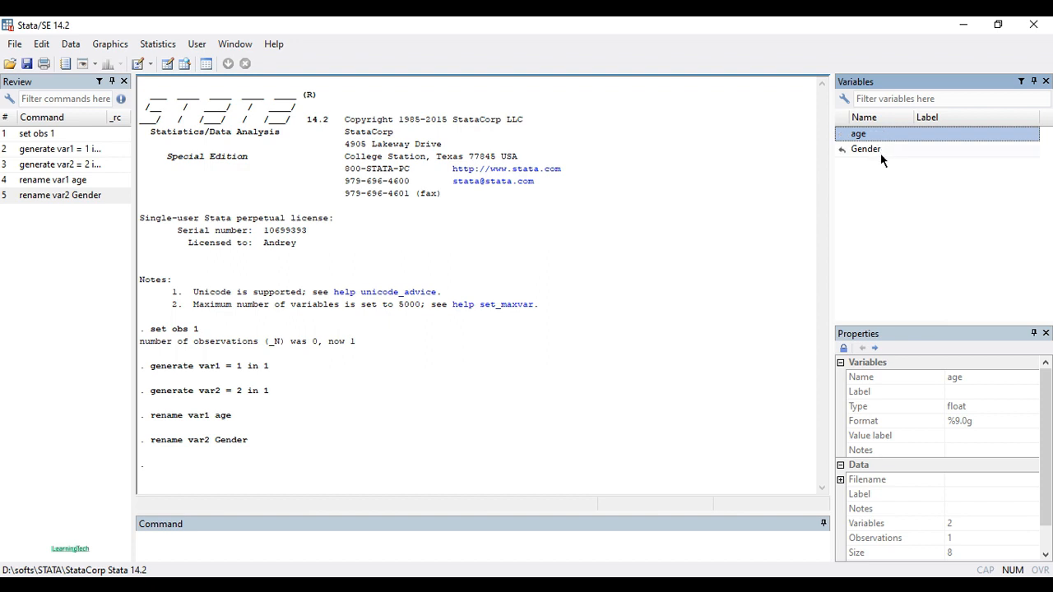
left_click(880, 153)
left_click(862, 134)
left_click(868, 150)
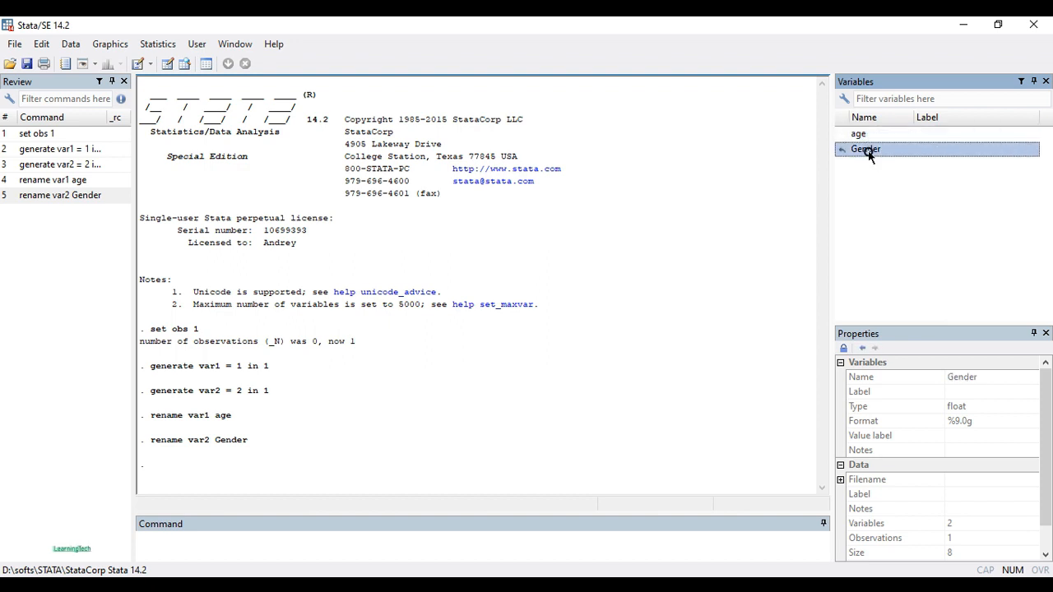
left_click(863, 134)
left_click(871, 148)
left_click(871, 137)
left_click(878, 149)
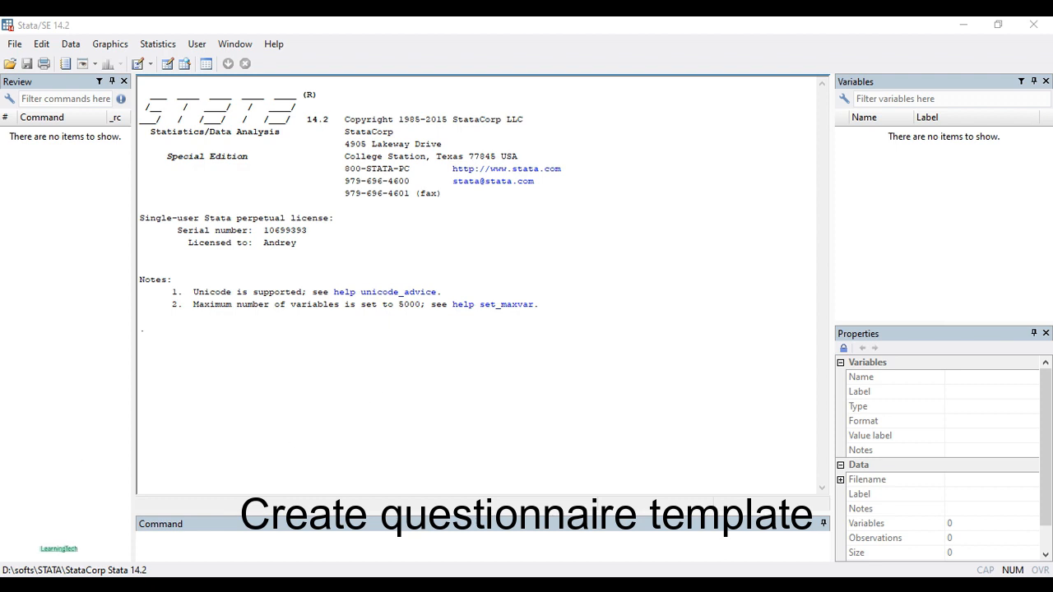
Step: Switch to the Questions STATA document in Word, view it maximized and restore its window size
left_click_drag(2, 140, 582, 70)
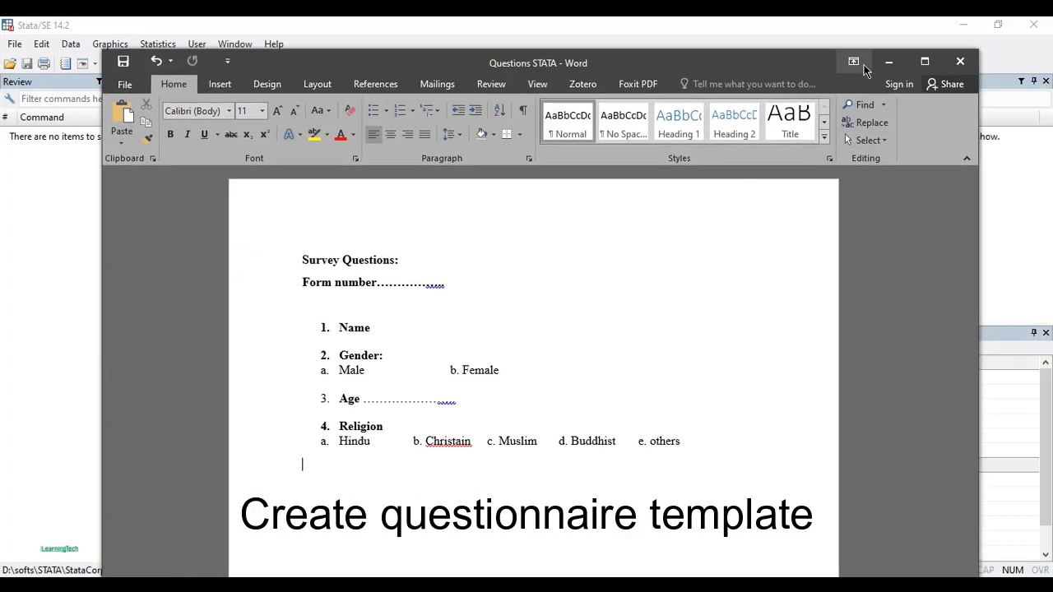
left_click(927, 65)
left_click(999, 28)
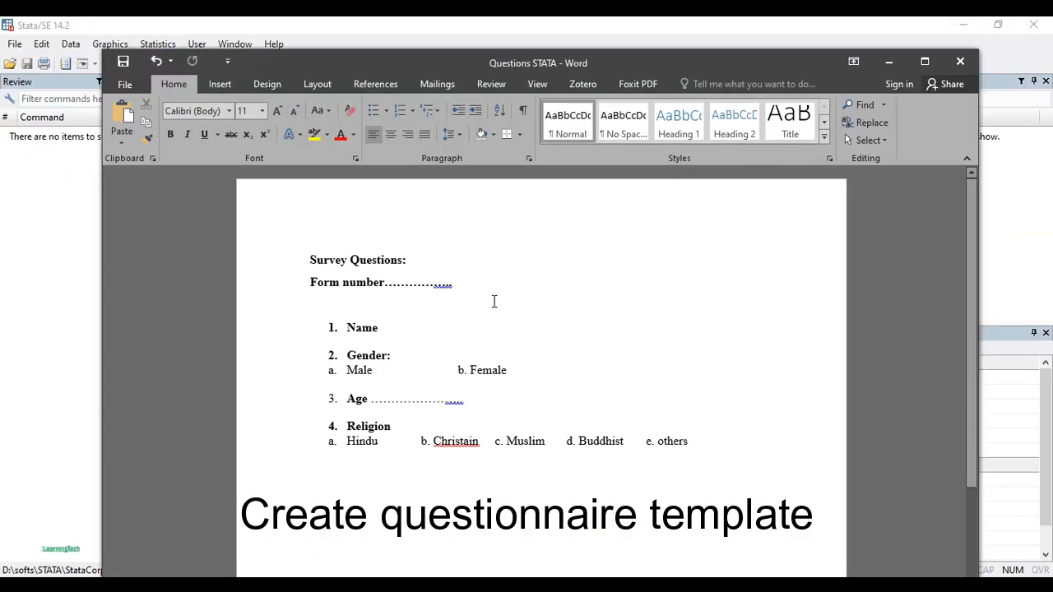
left_click_drag(631, 60, 642, 16)
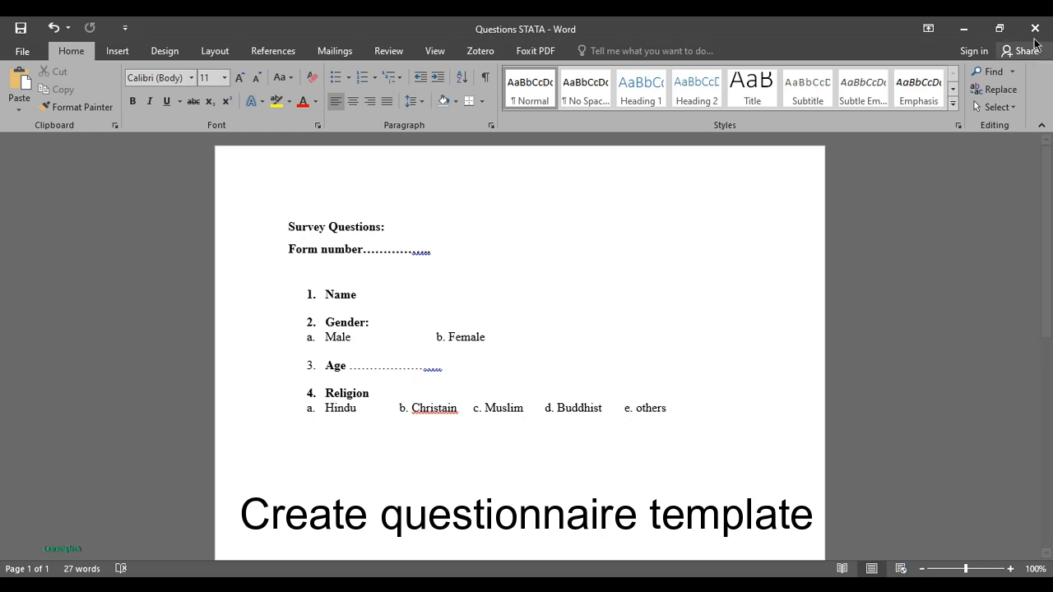
left_click(999, 29)
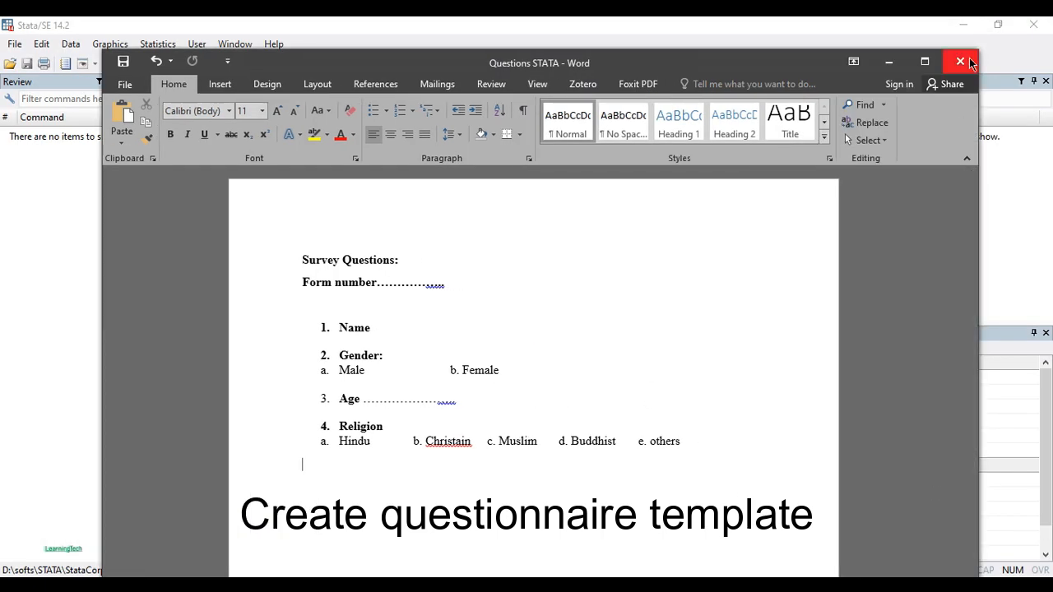
Step: Resize the Word window and place it over the right part of Stata so the survey questions can be read alongside
left_click_drag(978, 50, 567, 324)
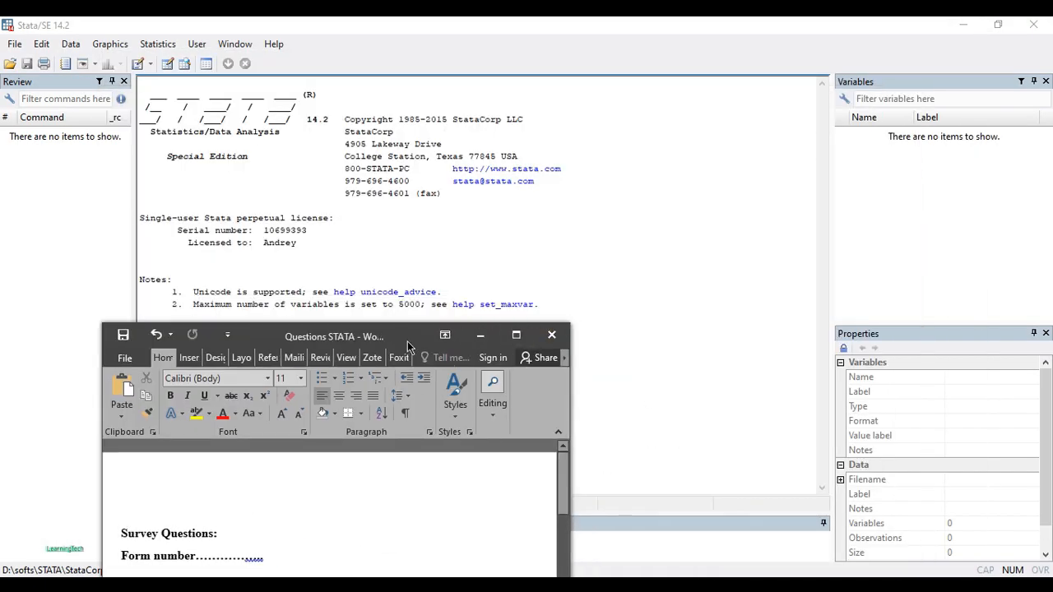
left_click_drag(390, 339, 388, 39)
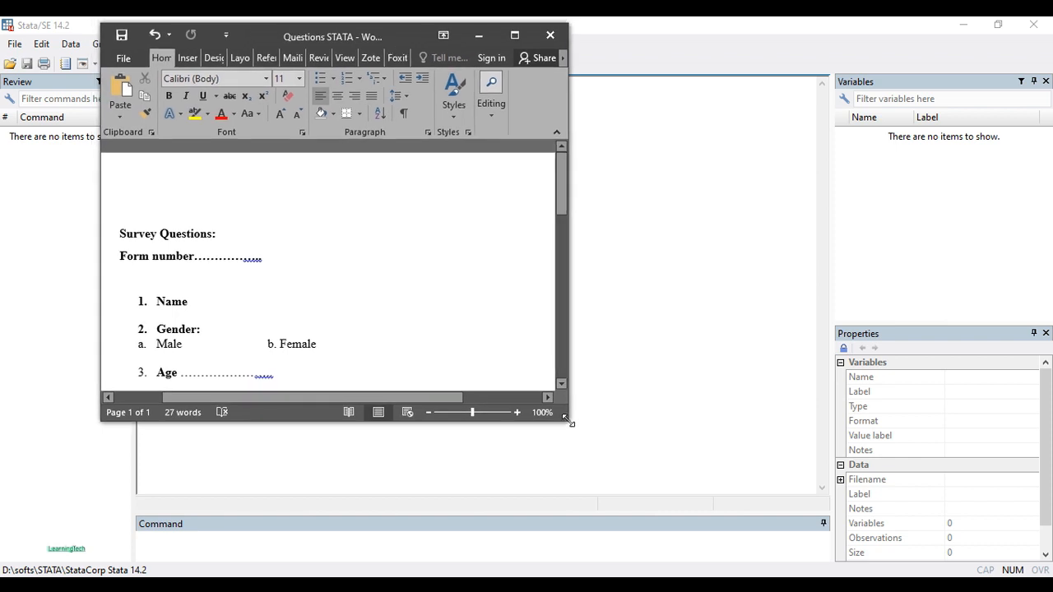
left_click_drag(568, 421, 635, 513)
left_click_drag(276, 37, 310, 34)
left_click_drag(313, 32, 593, 46)
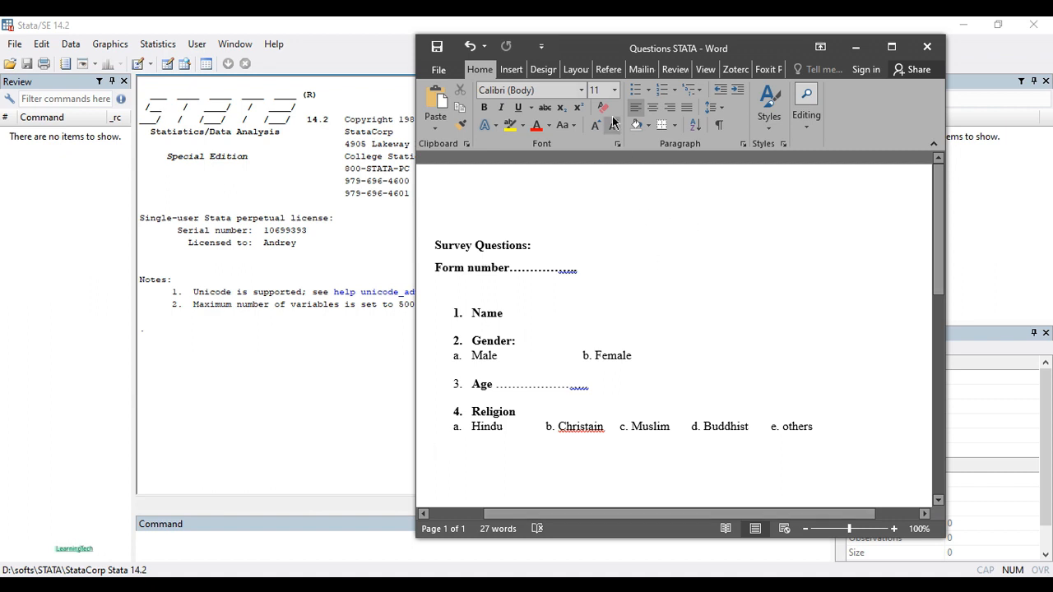
left_click_drag(611, 48, 678, 44)
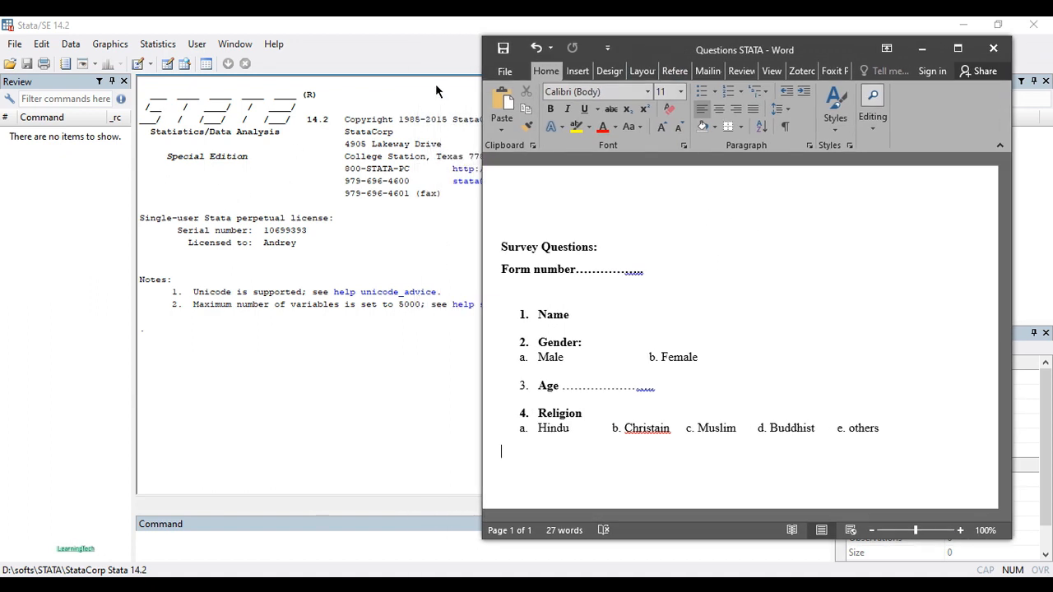
Step: Switch back to Stata, run the edit command to open the Data Editor and reposition its window
left_click(343, 23)
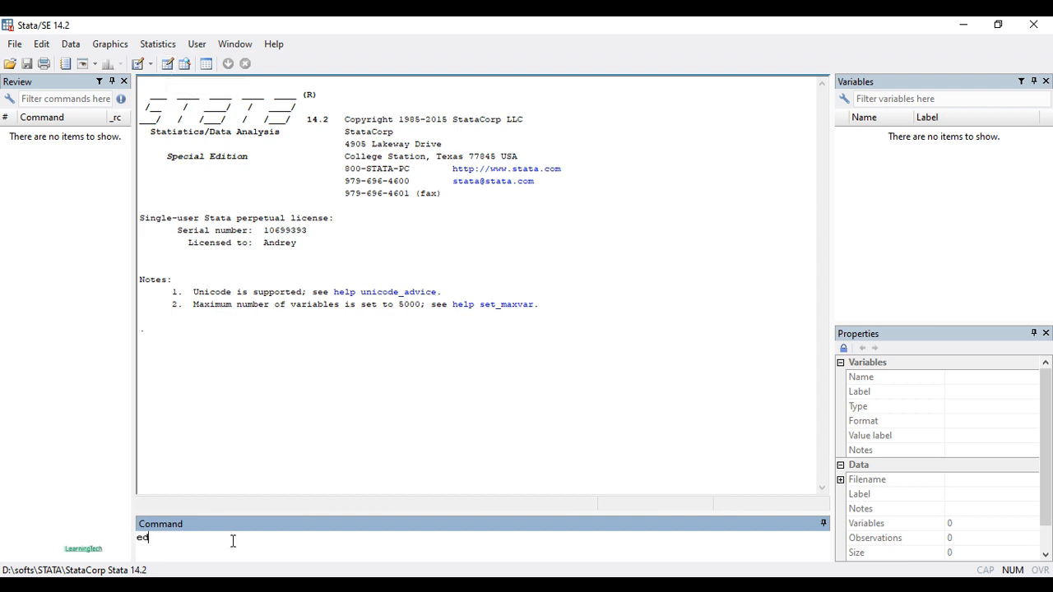
type("it")
key("Return")
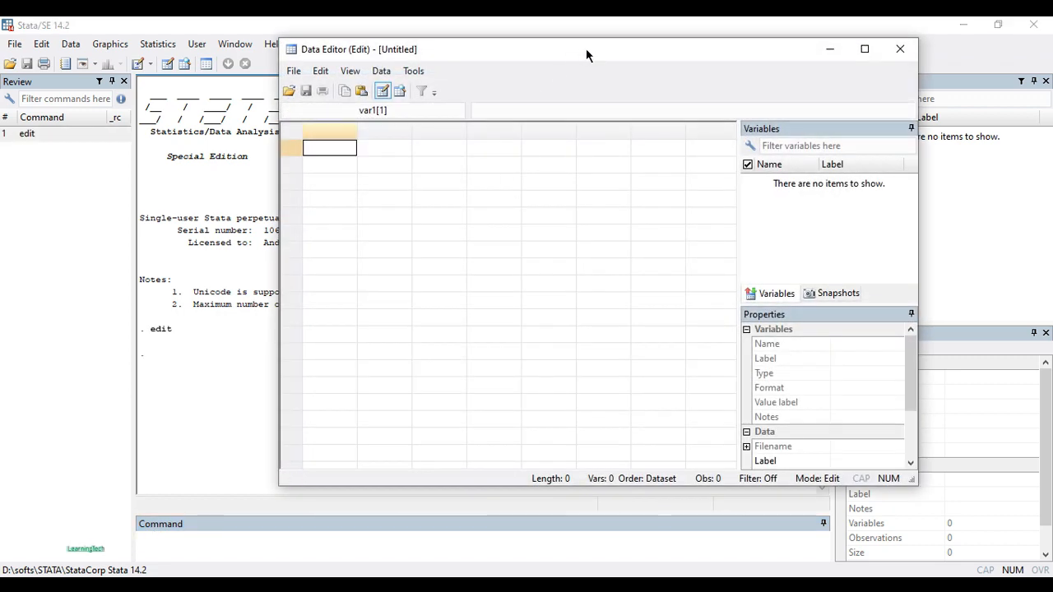
left_click_drag(586, 48, 494, 54)
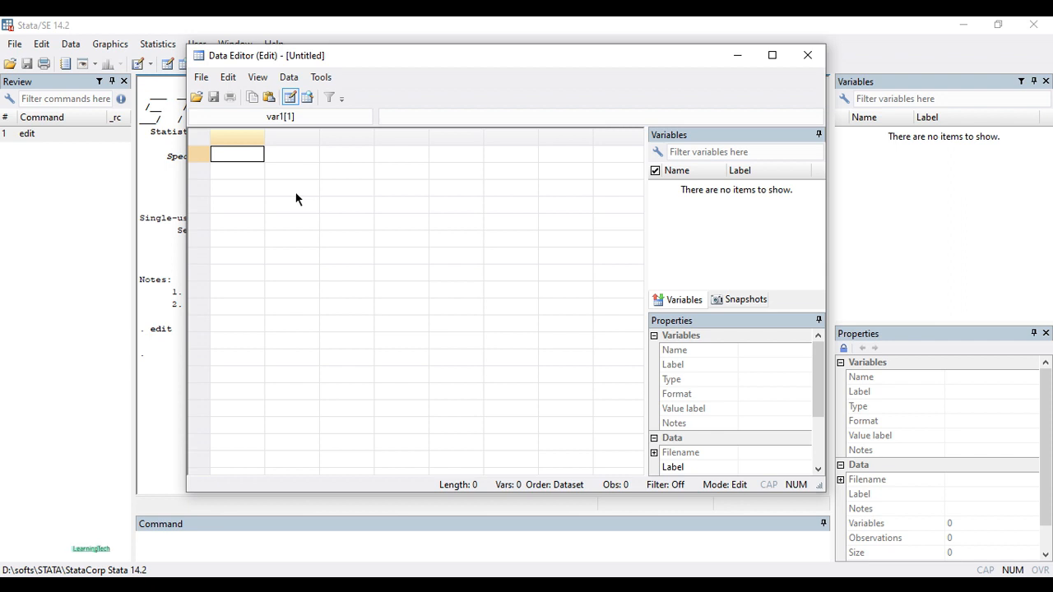
mouse_move(475, 64)
left_mouse_down()
mouse_move(507, 61)
mouse_move(484, 69)
left_mouse_up()
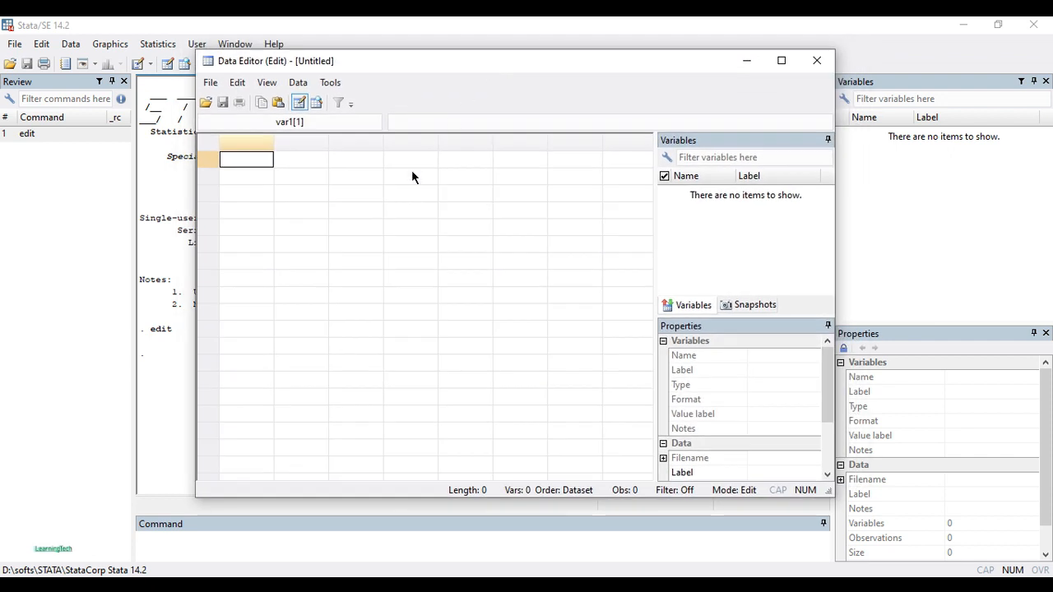
Step: Create a new variable of type str named Name in the first column, filled with missing data
left_click(247, 141)
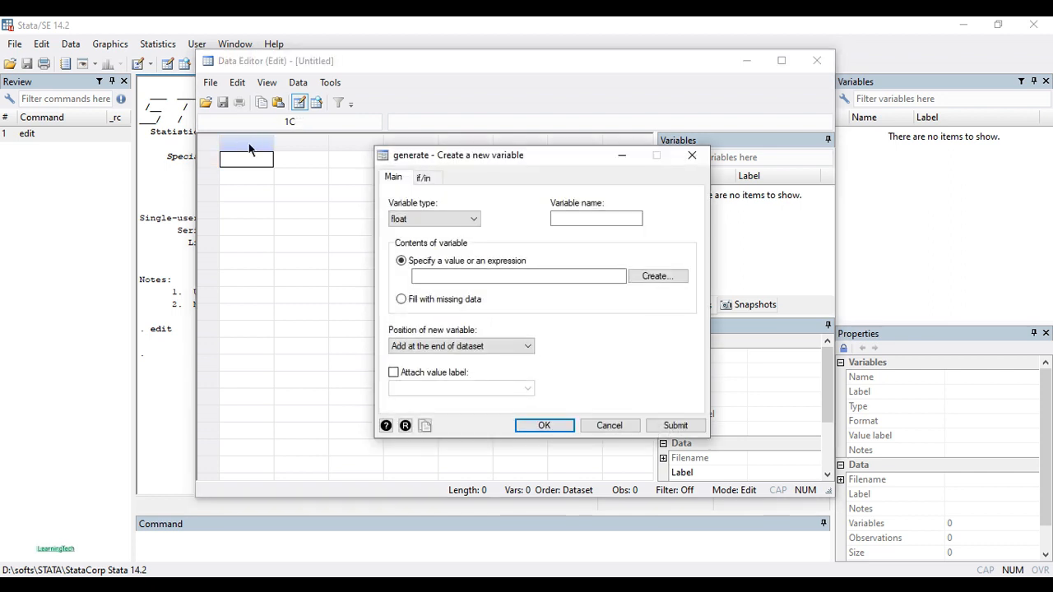
left_click_drag(537, 153, 494, 109)
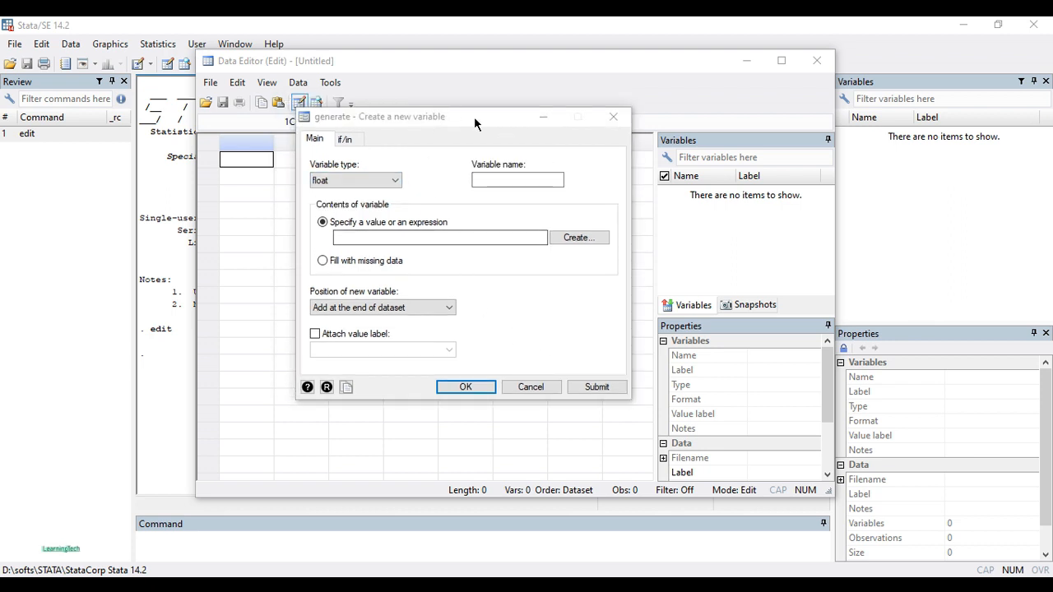
mouse_move(475, 121)
left_mouse_down()
mouse_move(462, 106)
mouse_move(472, 120)
left_mouse_up()
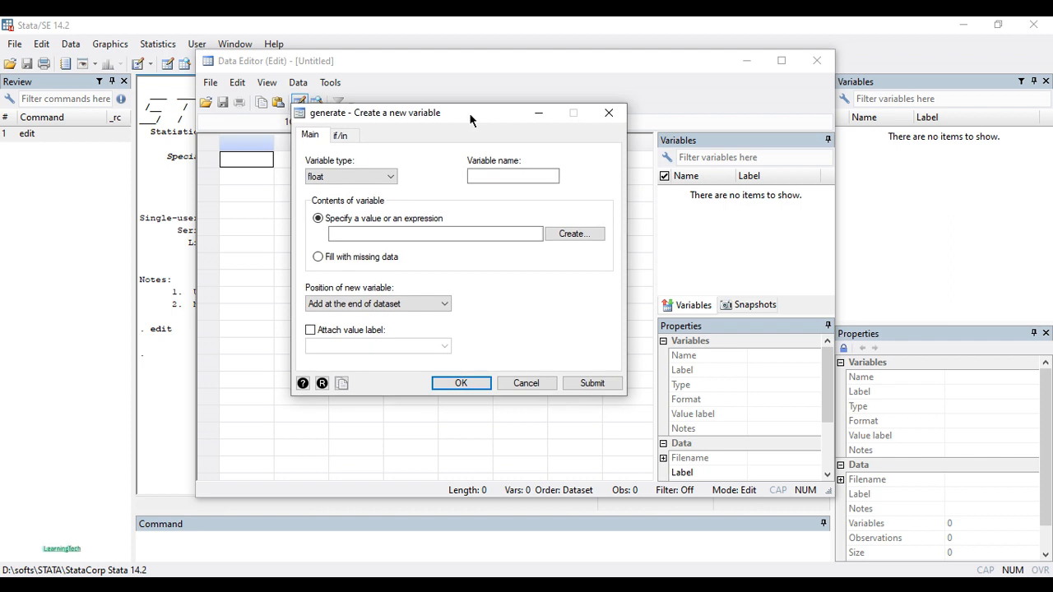
left_click_drag(470, 120, 478, 129)
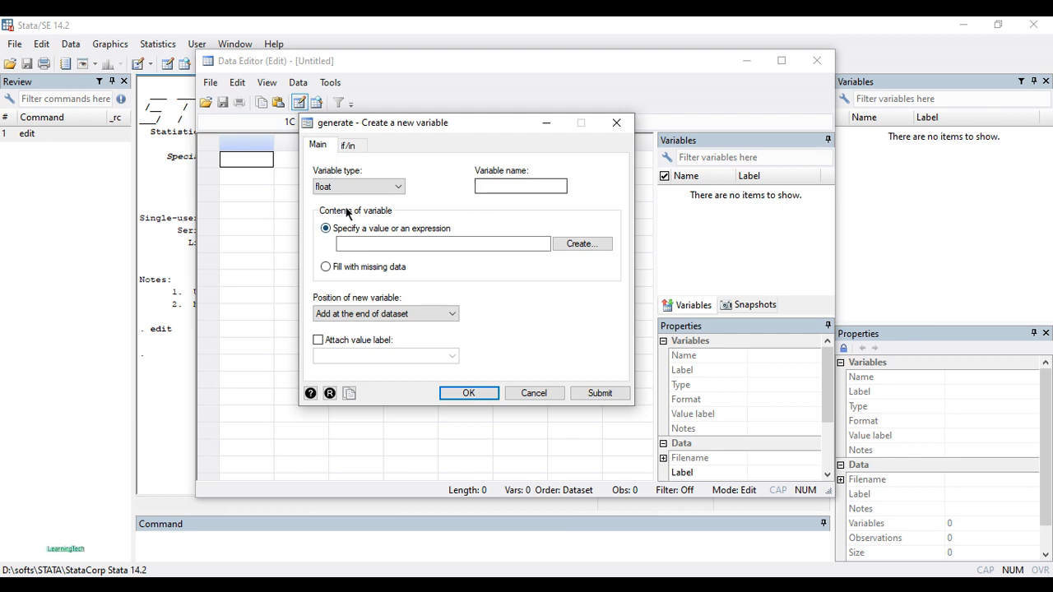
left_click(398, 189)
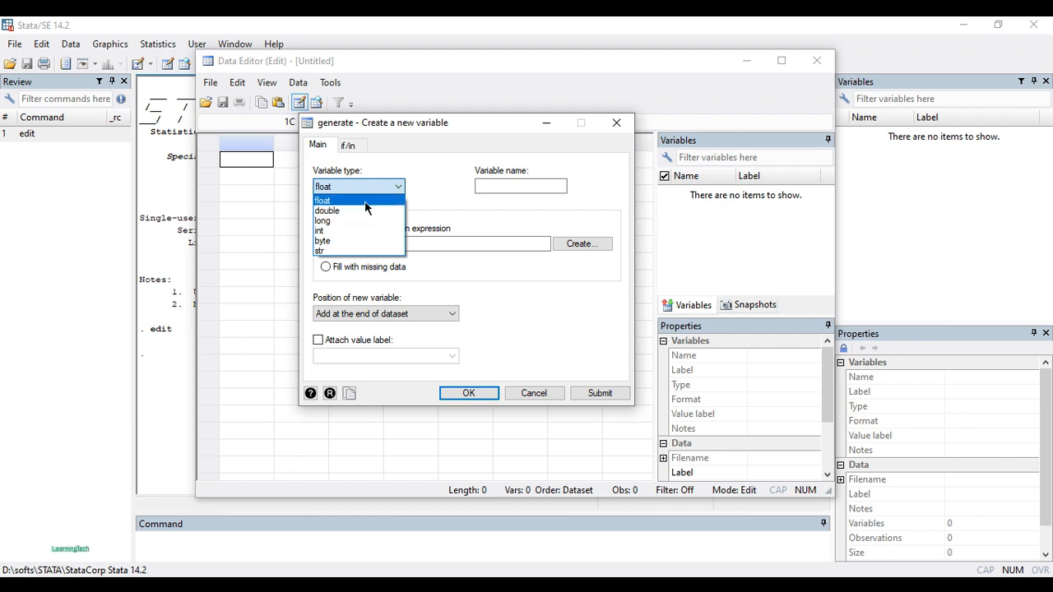
left_click(358, 251)
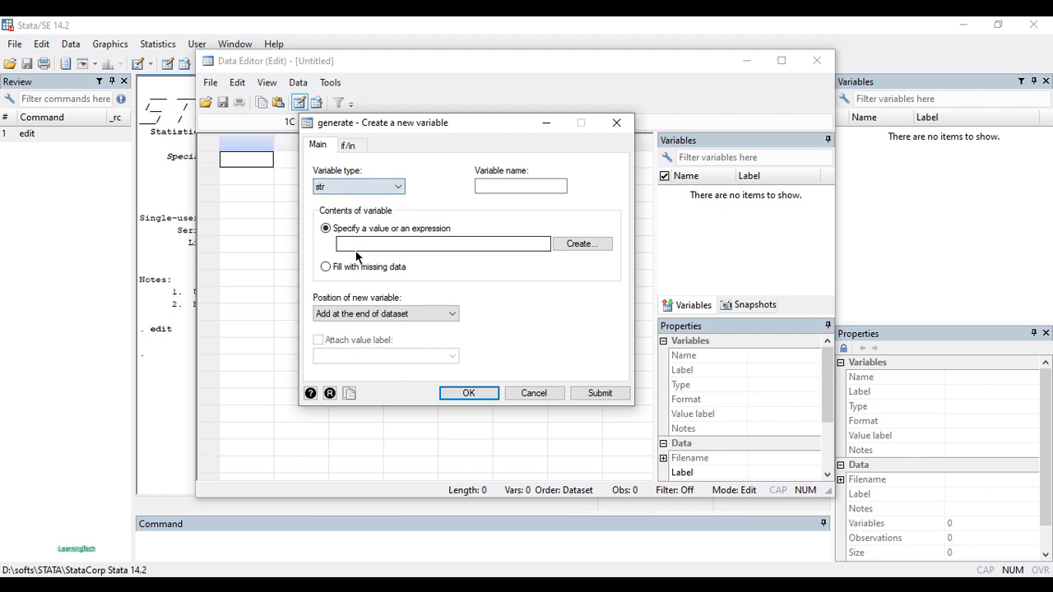
left_click(520, 187)
type("Name")
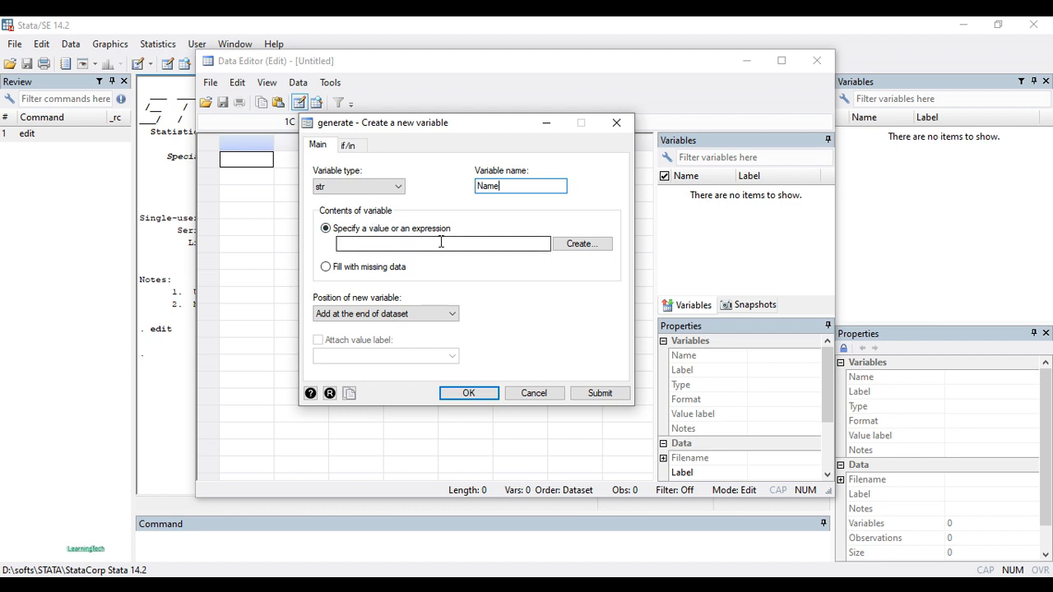
left_click(330, 266)
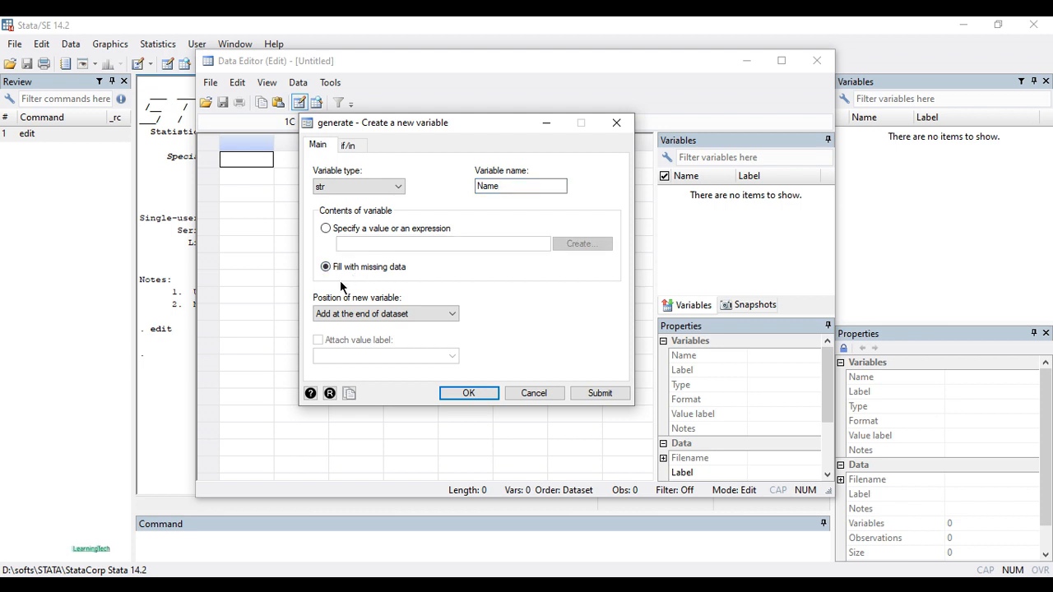
left_click(468, 394)
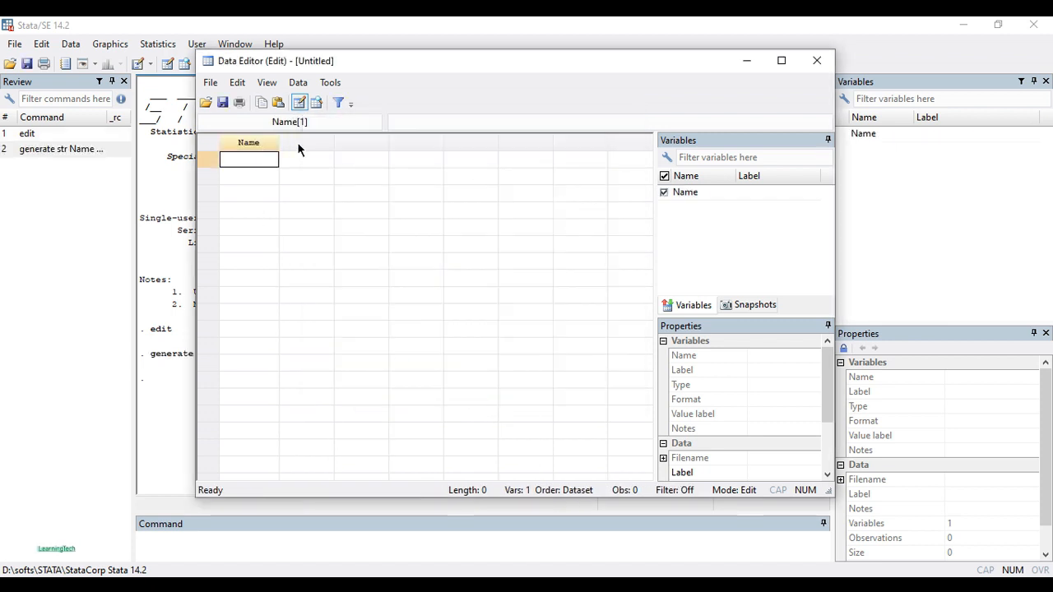
Step: Create a str variable named Gender filled with missing data in the second column, consulting the survey questions in Word
double_click(301, 142)
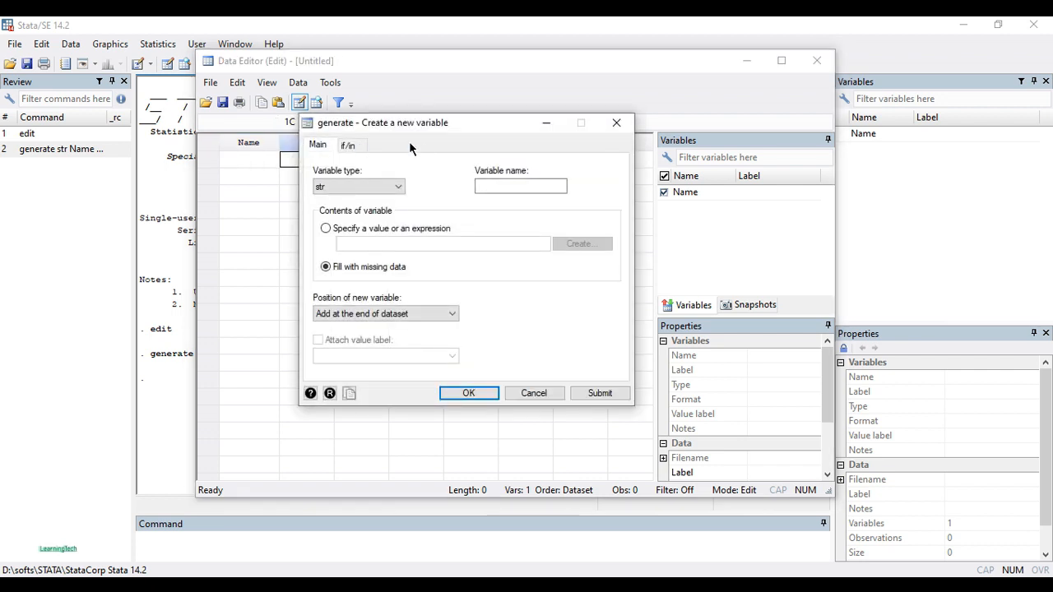
left_click_drag(456, 123, 437, 105)
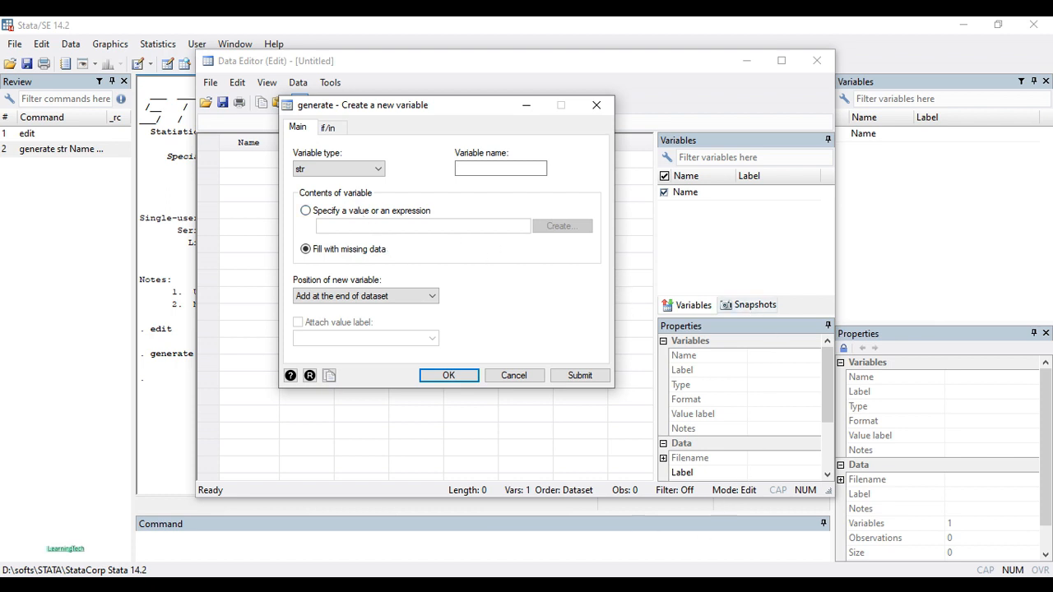
left_click(581, 552)
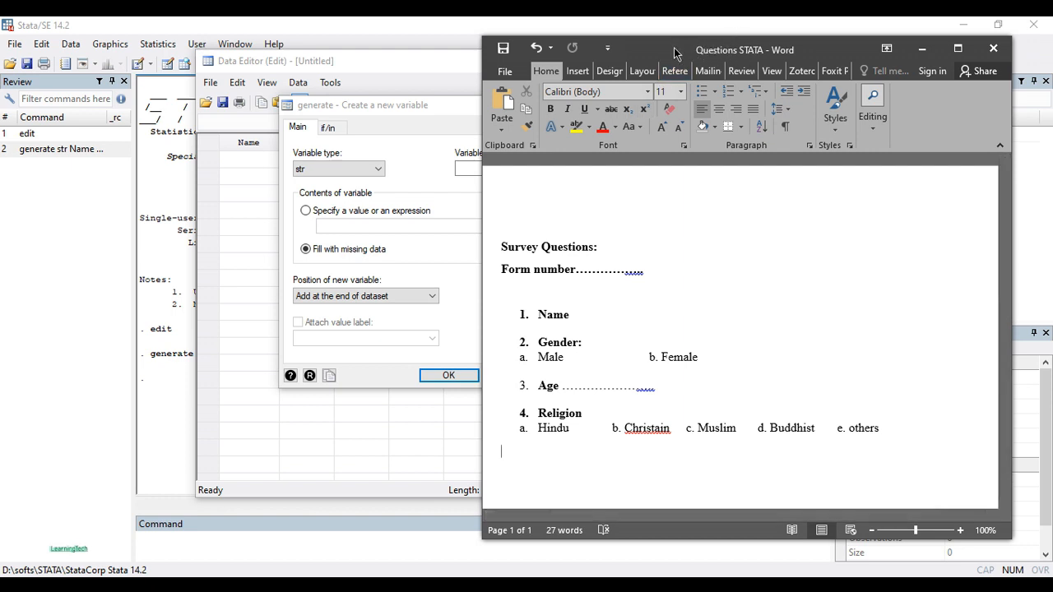
left_click_drag(676, 51, 708, 33)
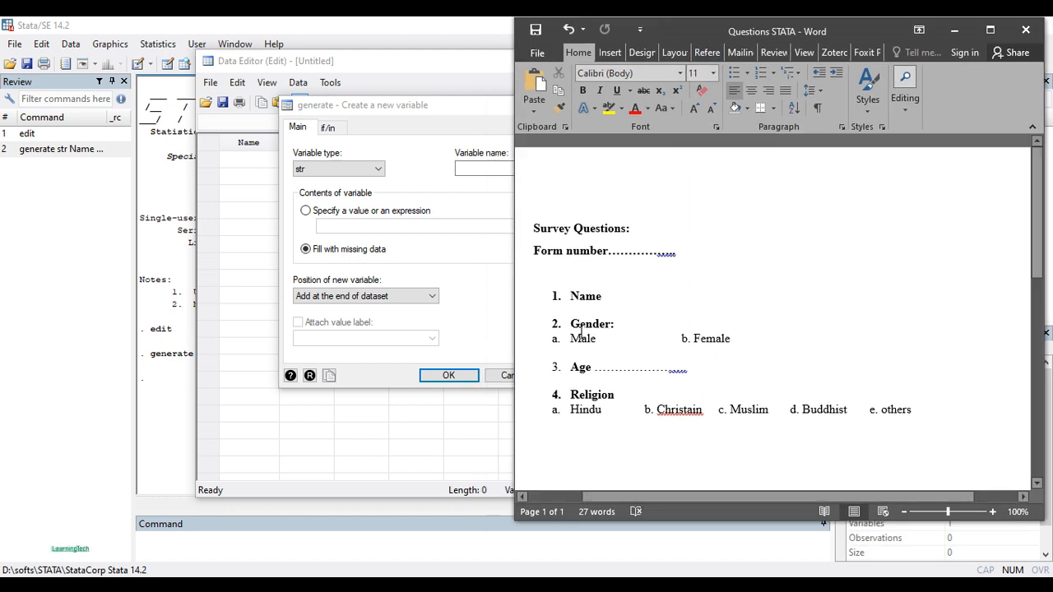
left_click(954, 29)
left_click(504, 171)
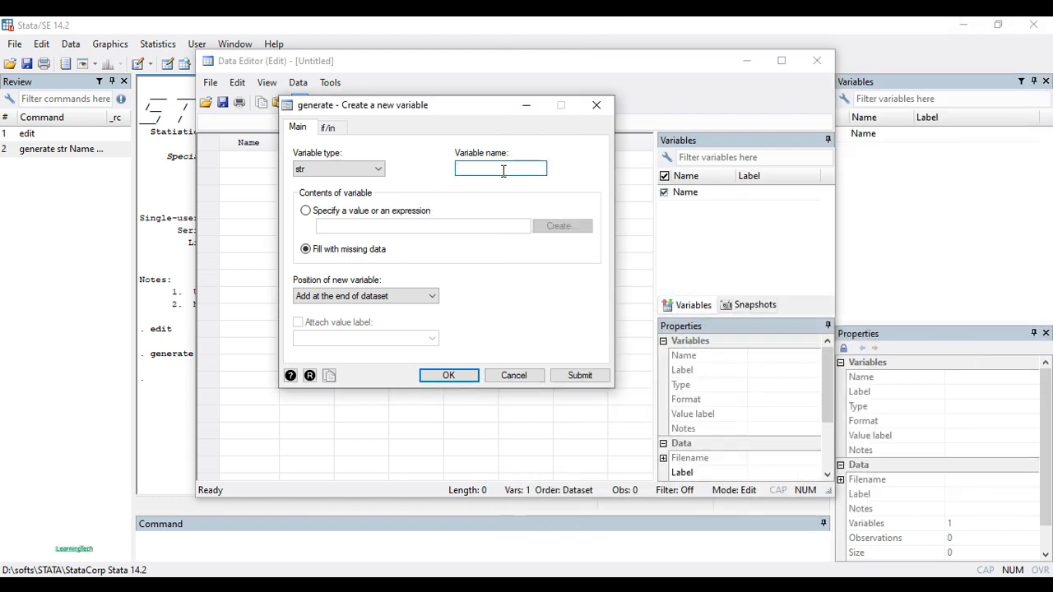
type("Gender")
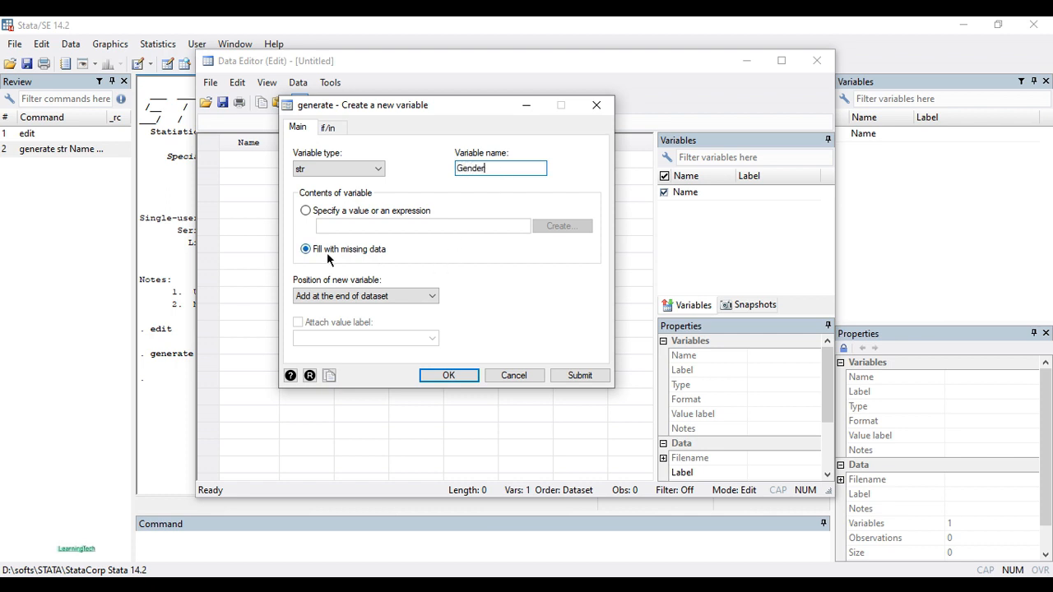
left_click(457, 375)
Step: Create a float variable named Age filled with missing data in the third column, checking the survey questions in Word
double_click(365, 150)
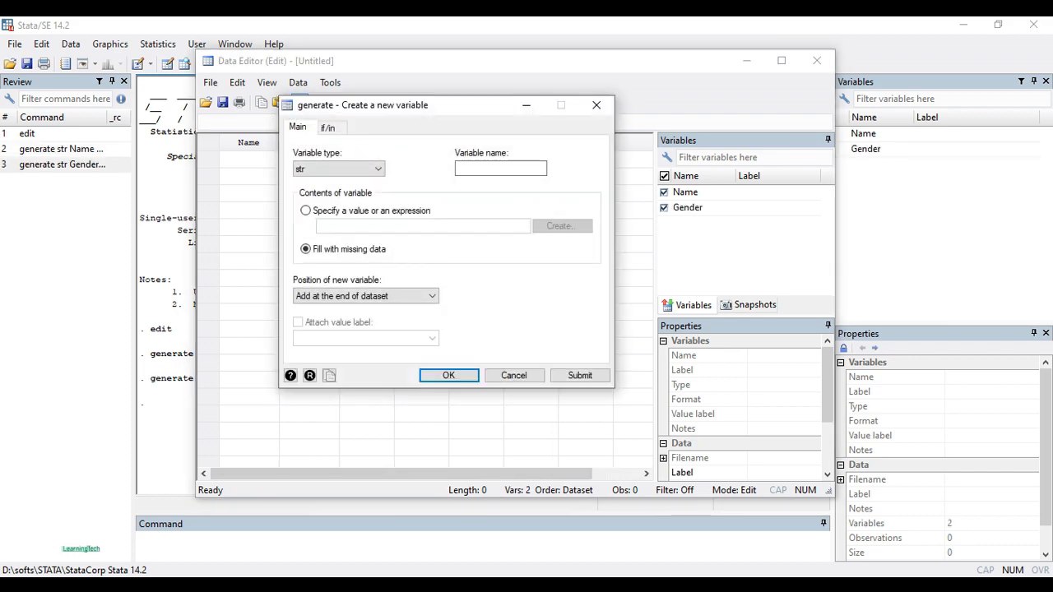
left_click(606, 548)
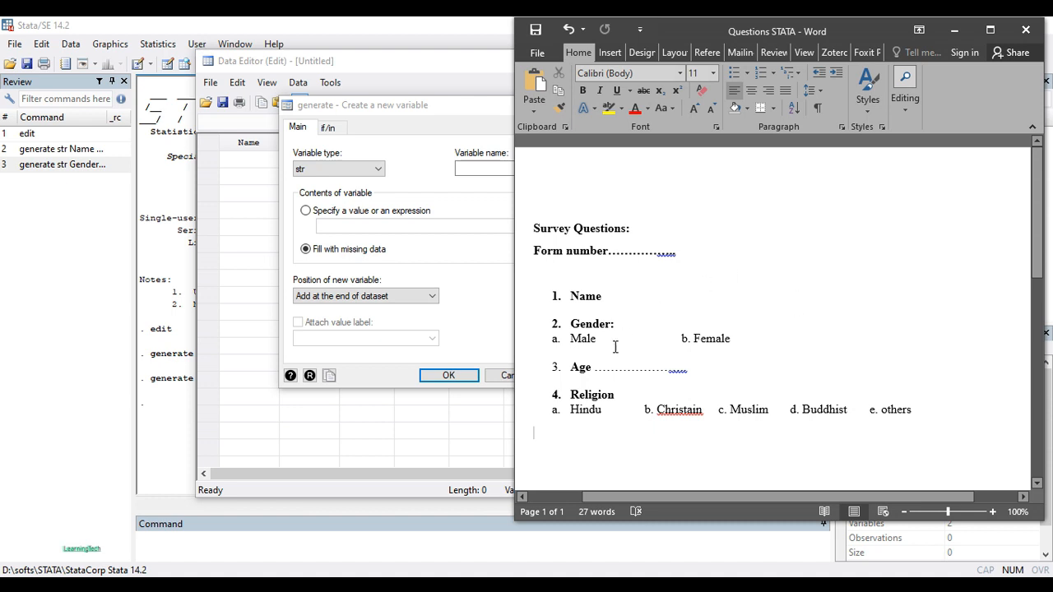
left_click(954, 30)
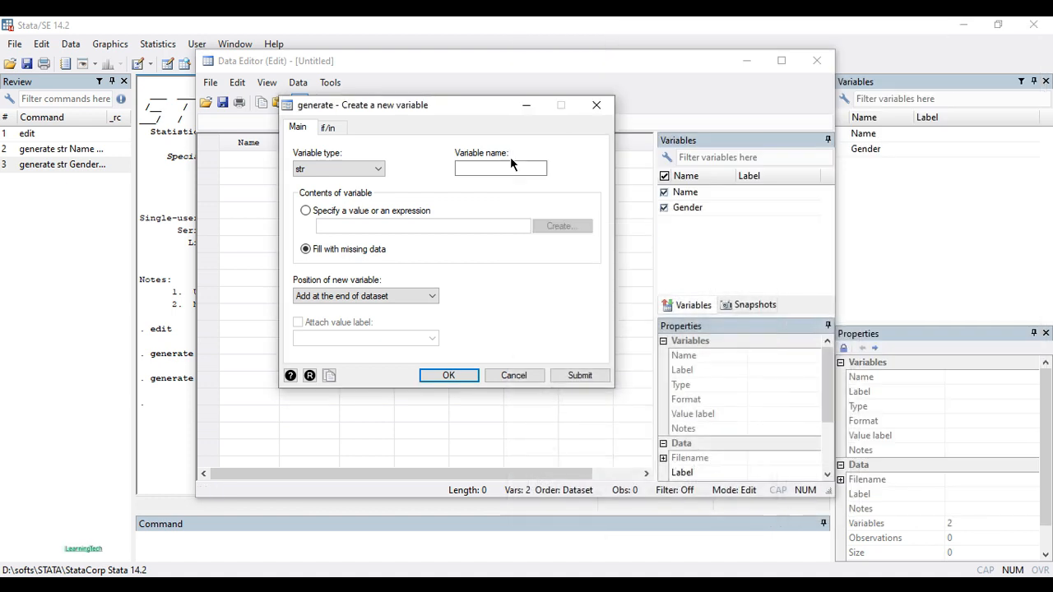
left_click(457, 168)
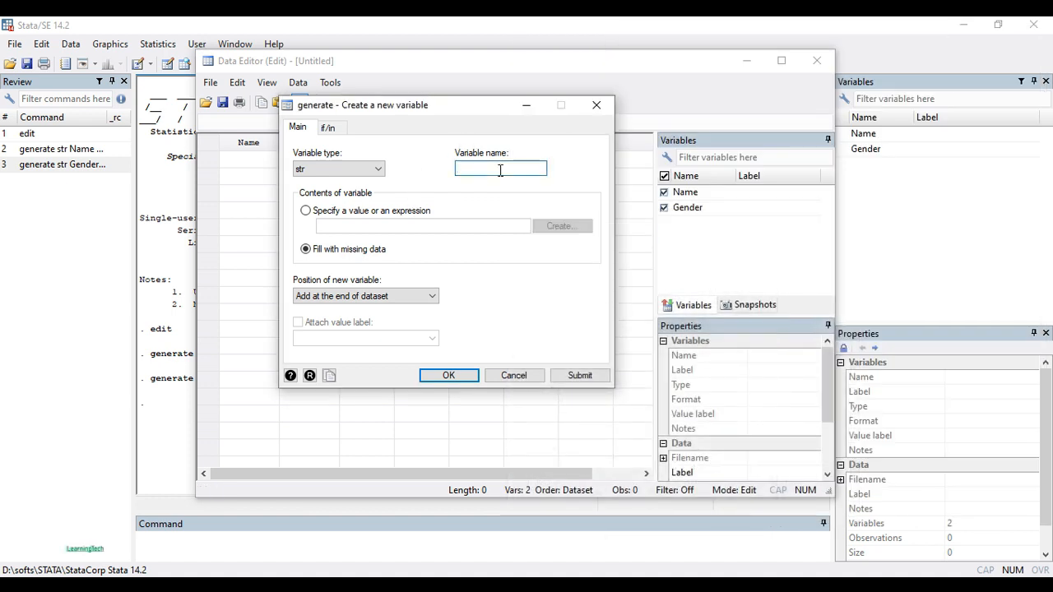
type("Age")
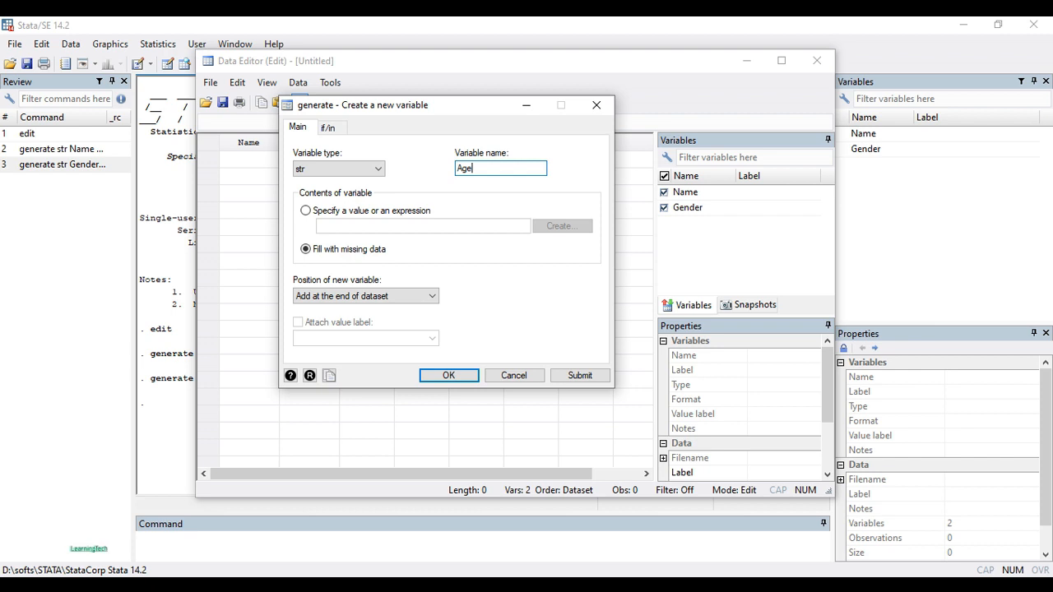
left_click(375, 171)
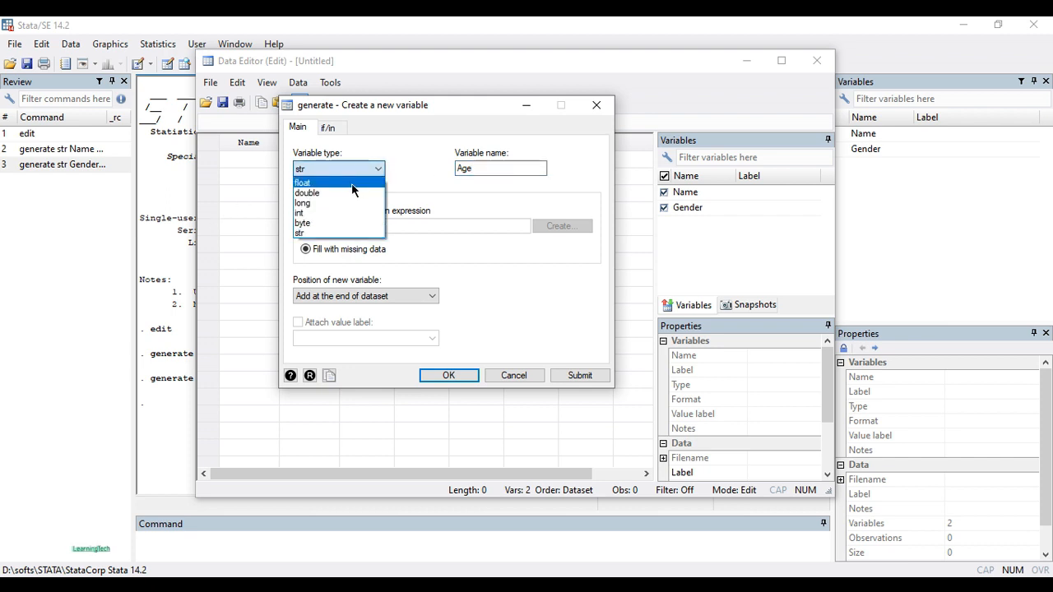
left_click(351, 182)
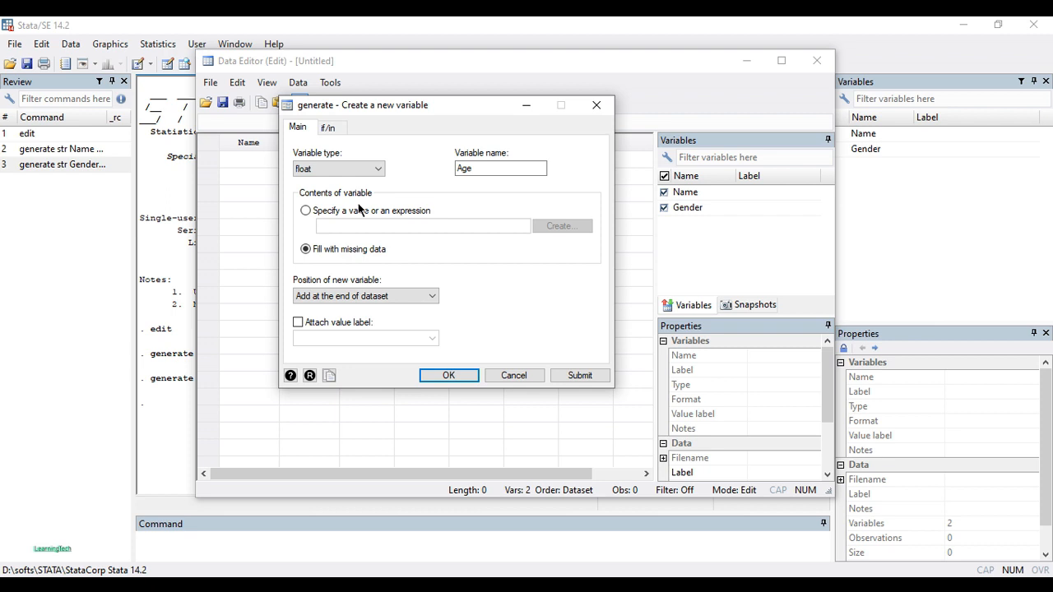
left_click(464, 377)
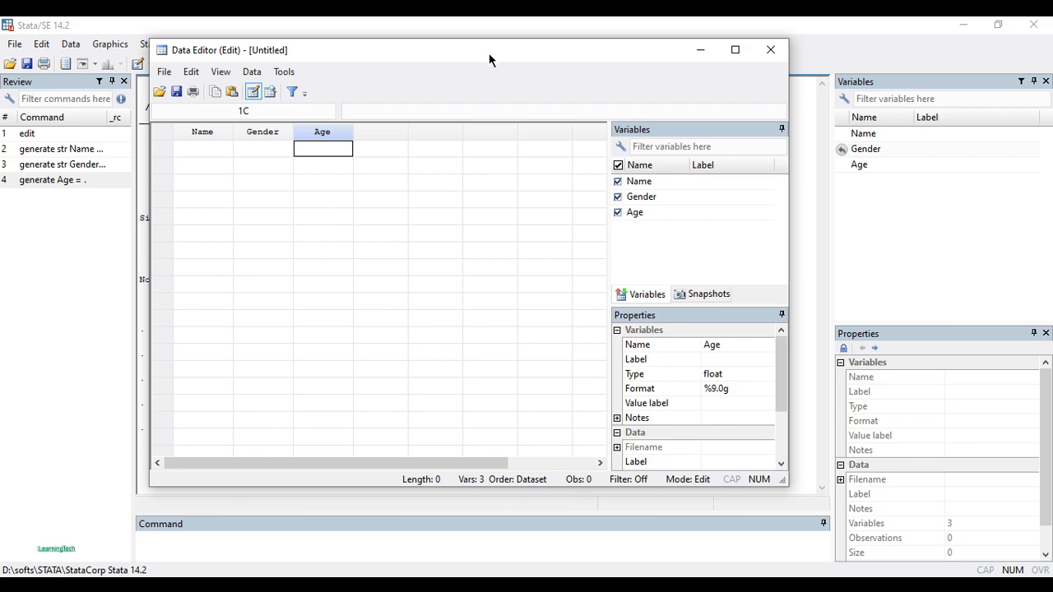
Step: Move the Data Editor window aside and examine the empty-string quotation marks in the logged generate commands for Name and Gender
mouse_move(488, 54)
left_mouse_down()
mouse_move(618, 46)
mouse_move(486, 65)
left_mouse_up()
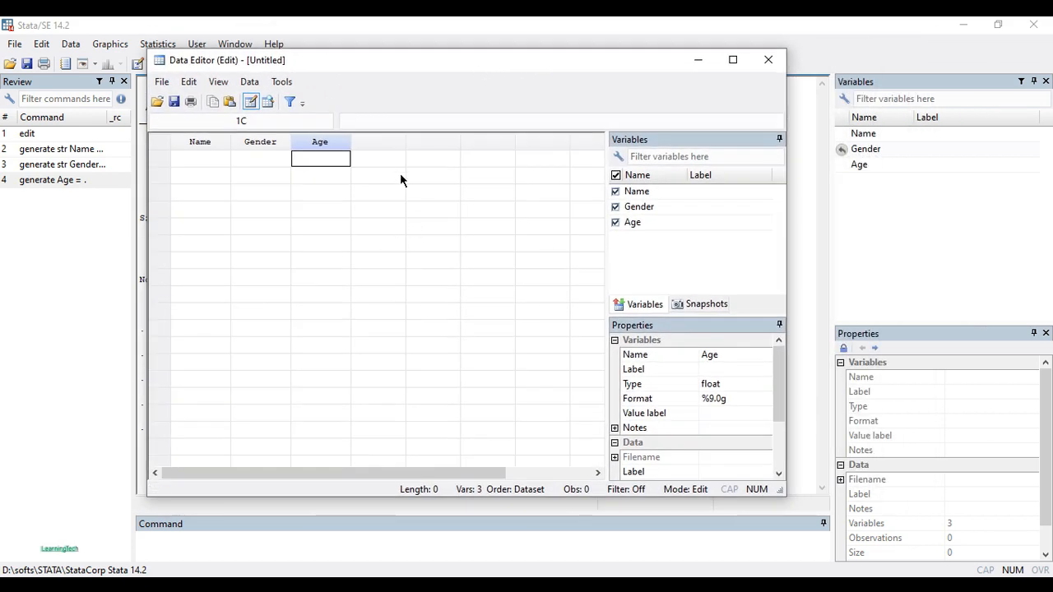
left_click_drag(406, 67, 752, 37)
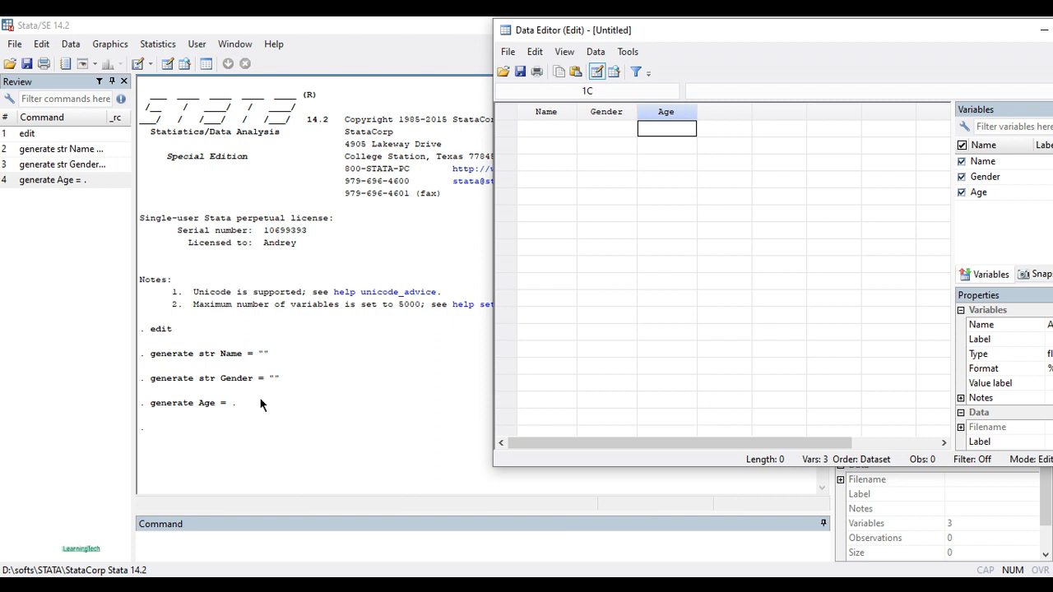
double_click(262, 355)
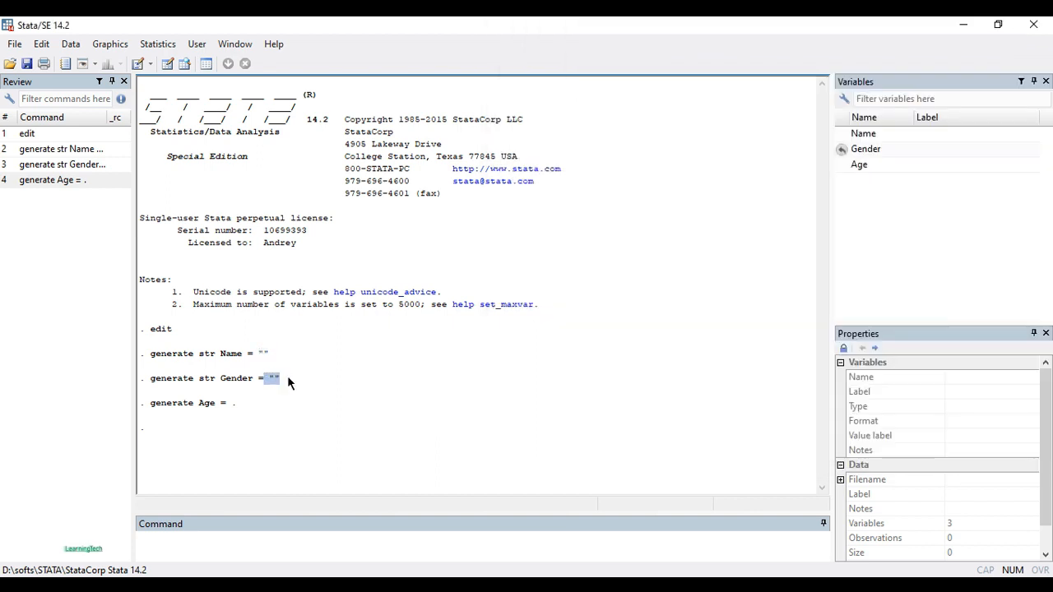
double_click(263, 354)
left_click(292, 371)
left_click_drag(258, 352, 270, 355)
left_click(303, 377)
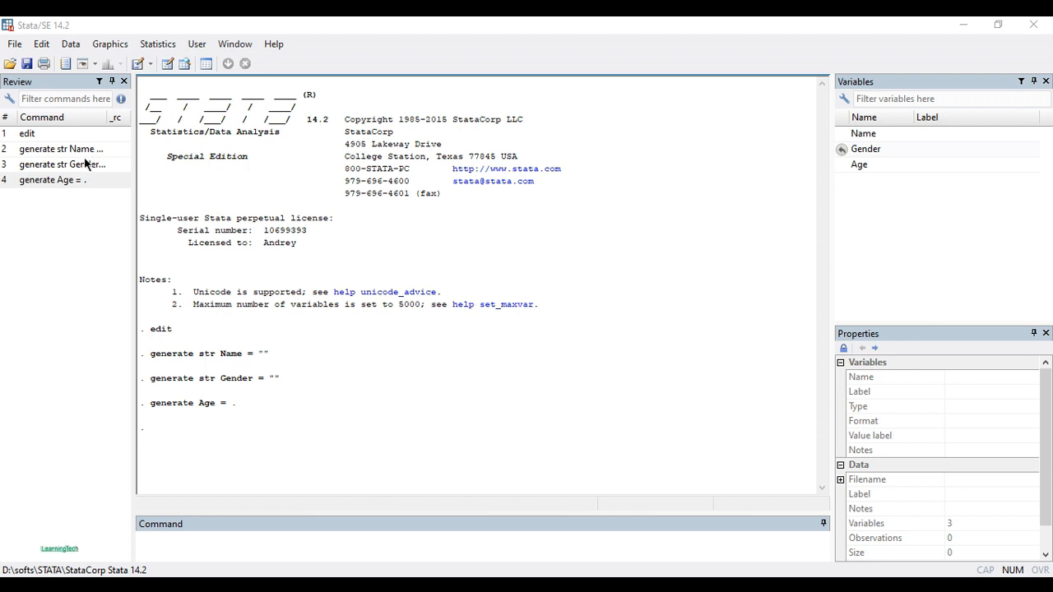
Step: Run the command generate str Religion = "" to create an empty string variable, and select Religion to inspect its properties
left_click(198, 546)
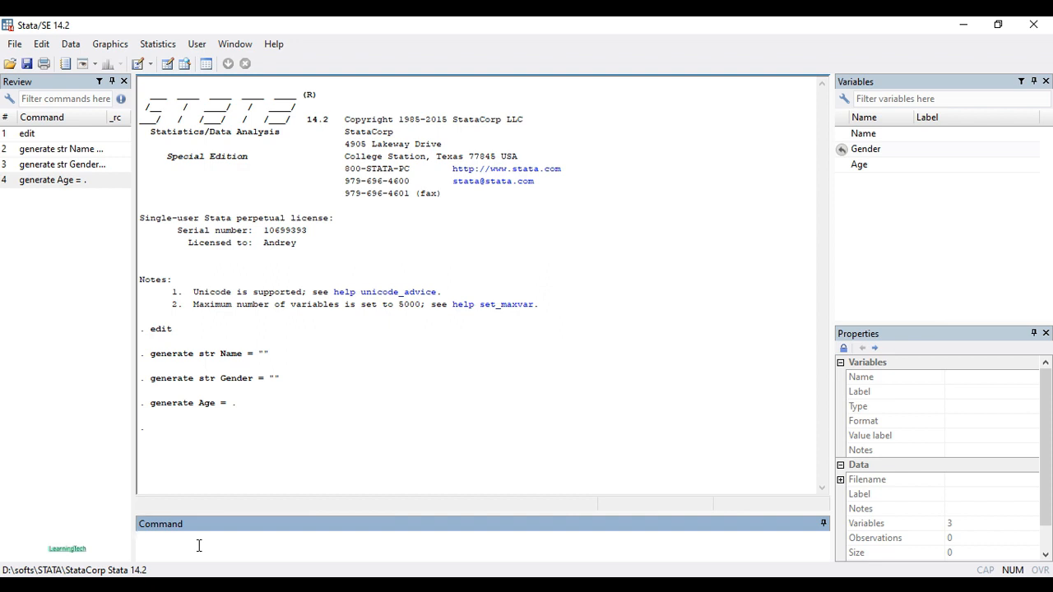
type("generate")
type("str Religio")
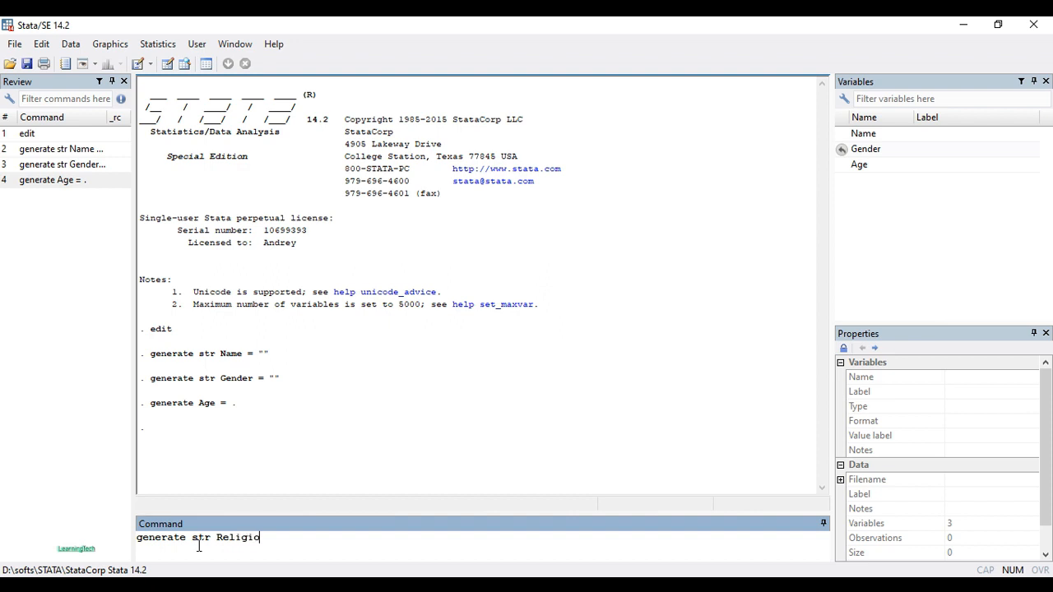
type("n =")
type("''")
type("\"\"")
key("Return")
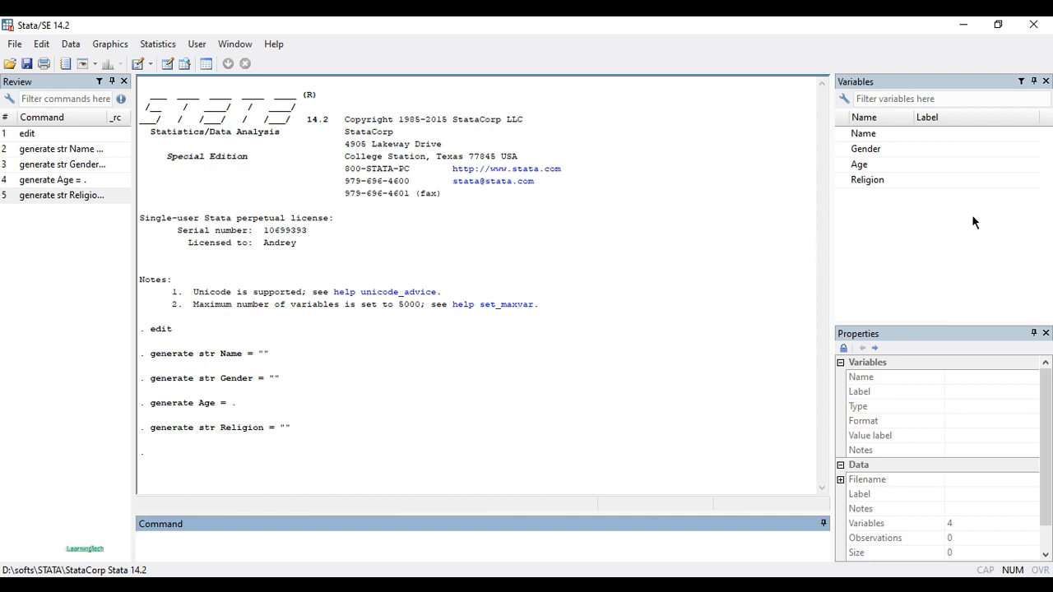
left_click(894, 183)
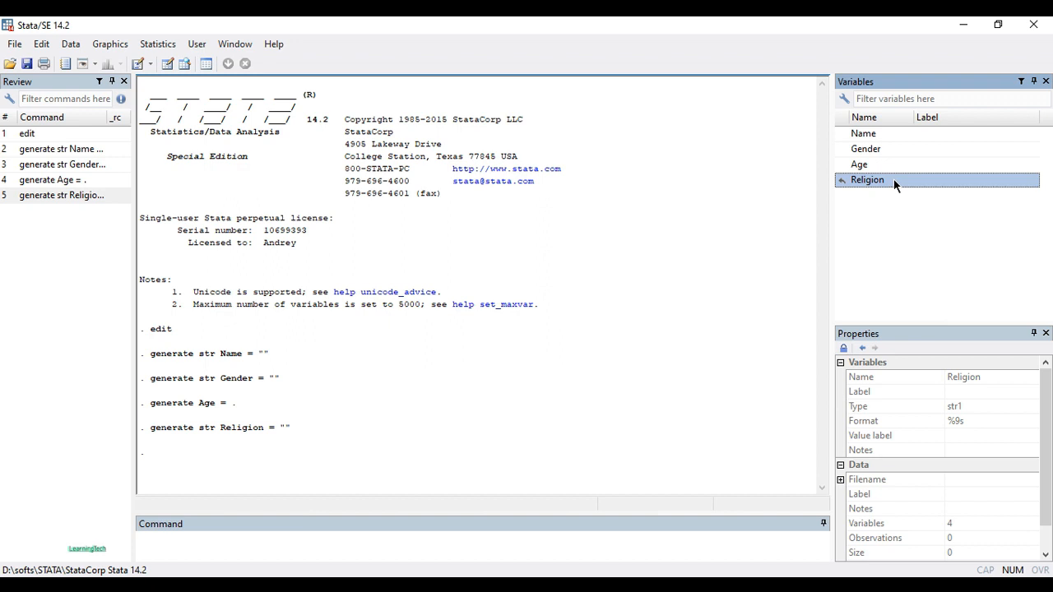
Step: Run the edit command to check the Religion column in the Data Editor, move its window and close it
left_click(916, 589)
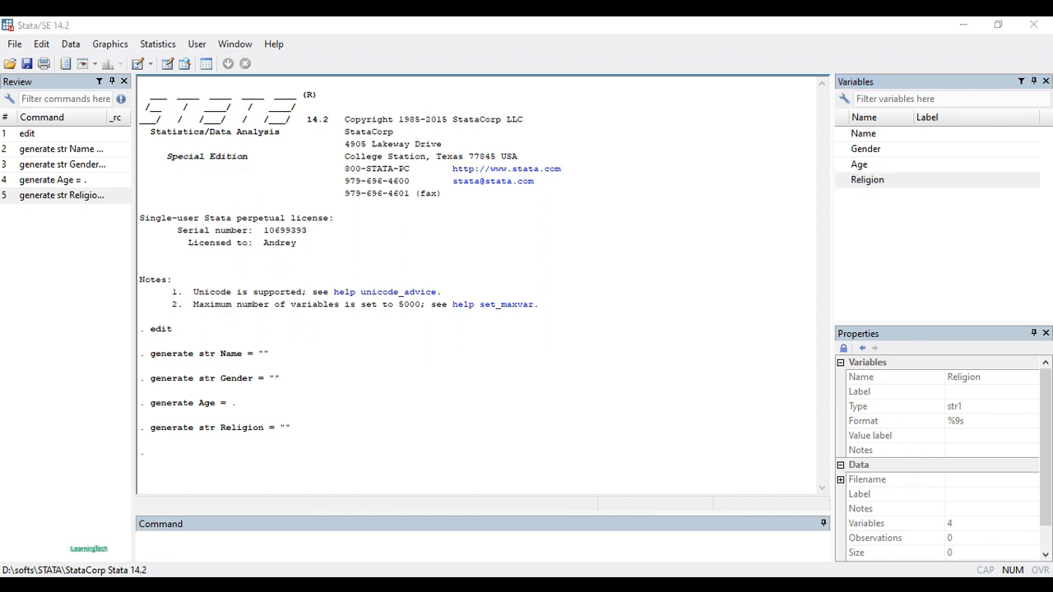
left_click(365, 543)
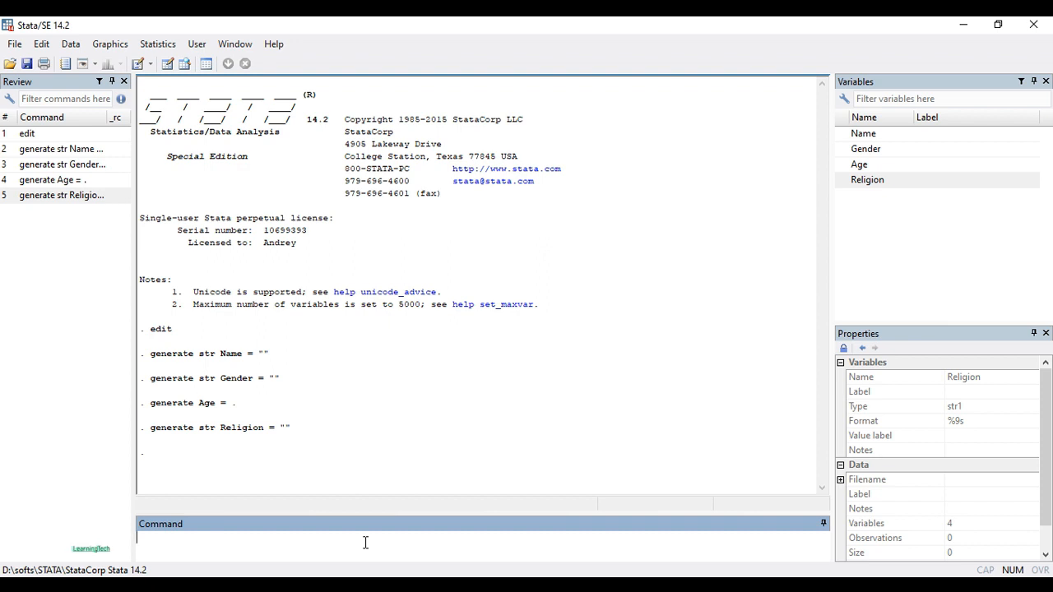
type("edit")
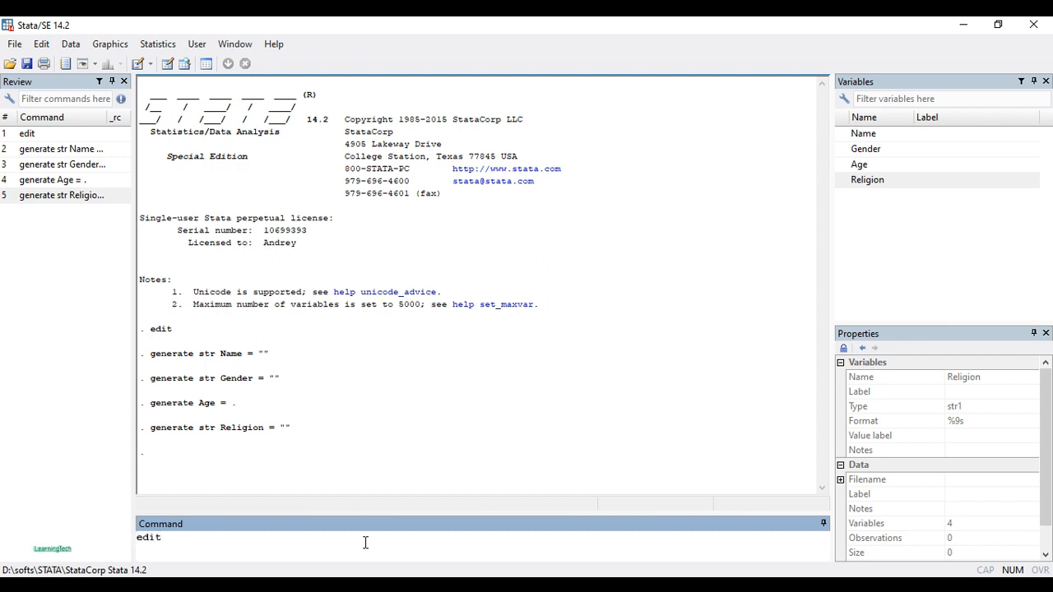
key("Return")
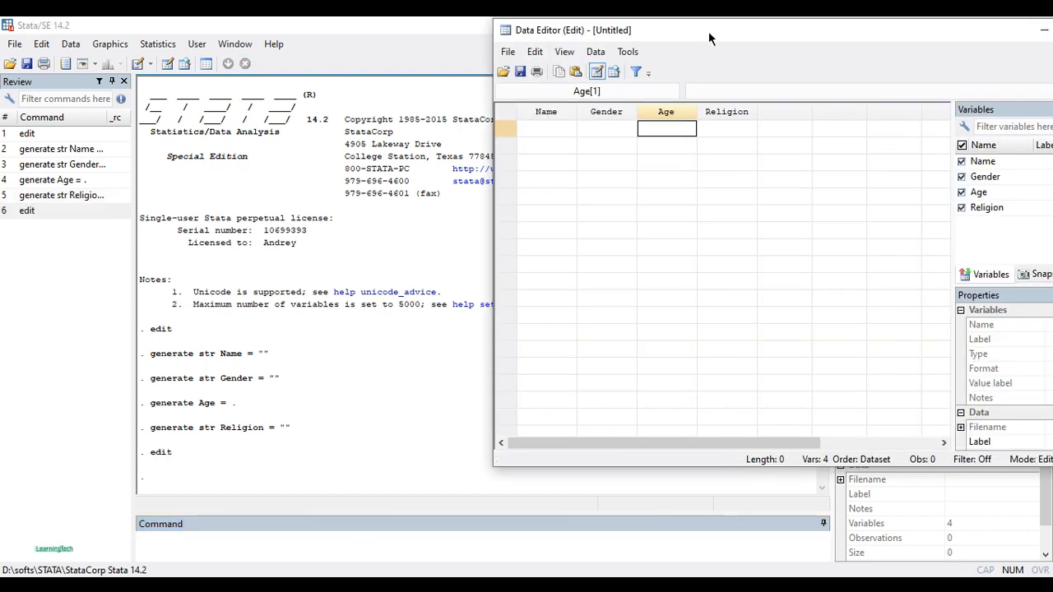
left_click_drag(709, 33, 334, 153)
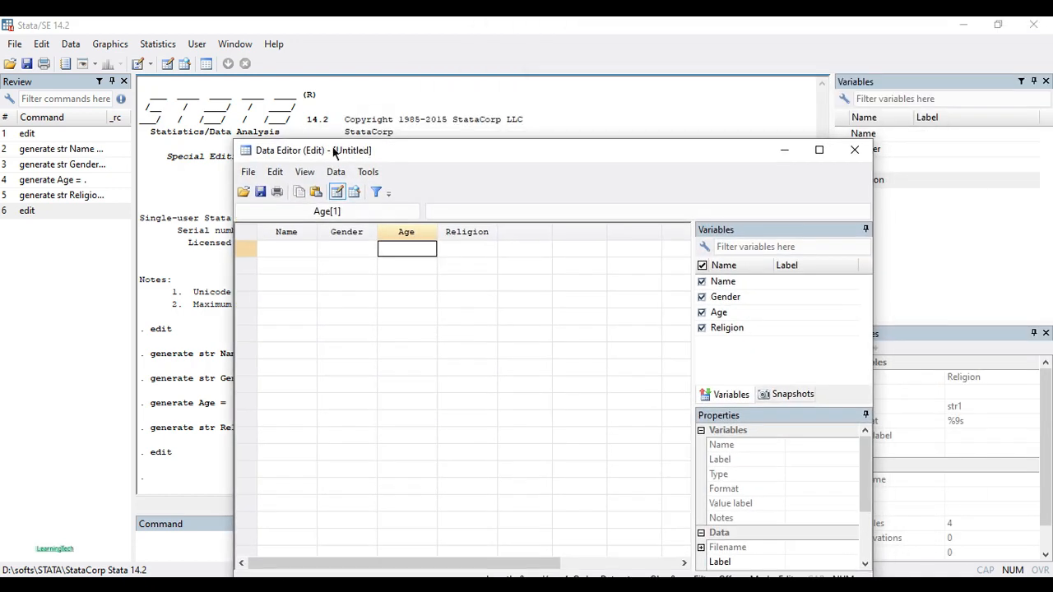
left_click(855, 150)
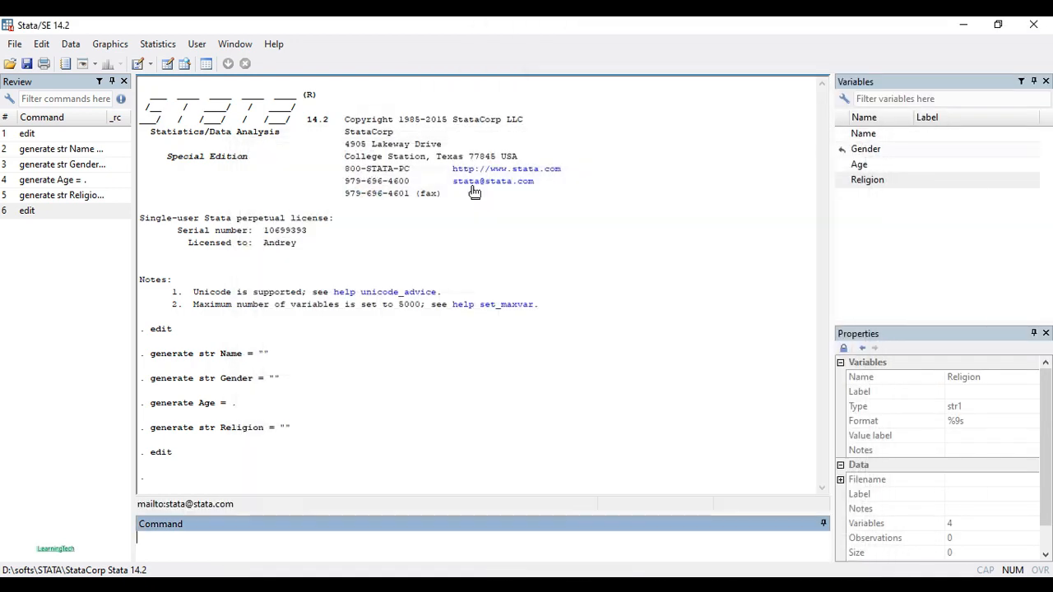
Step: Reopen the Data Editor in edit mode and reposition its window over the main Stata window
left_click(167, 66)
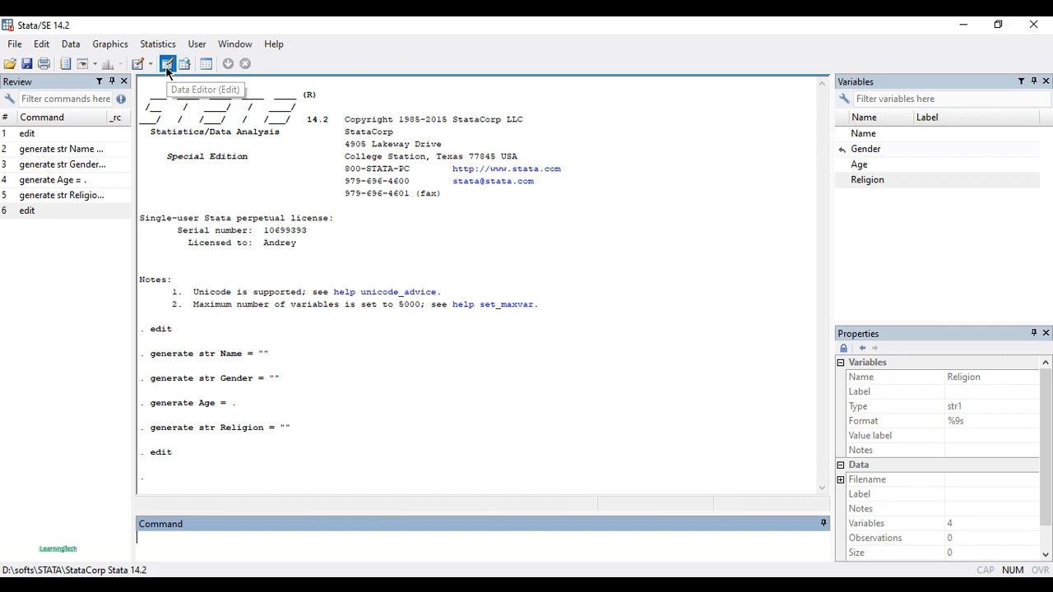
left_click_drag(489, 140, 451, 75)
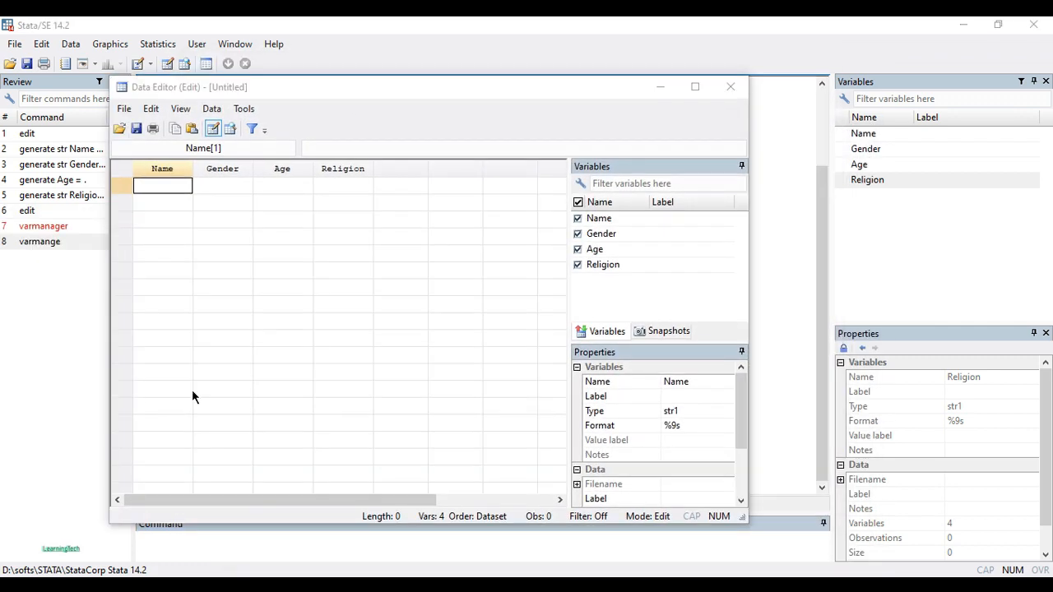
left_click_drag(552, 97, 572, 100)
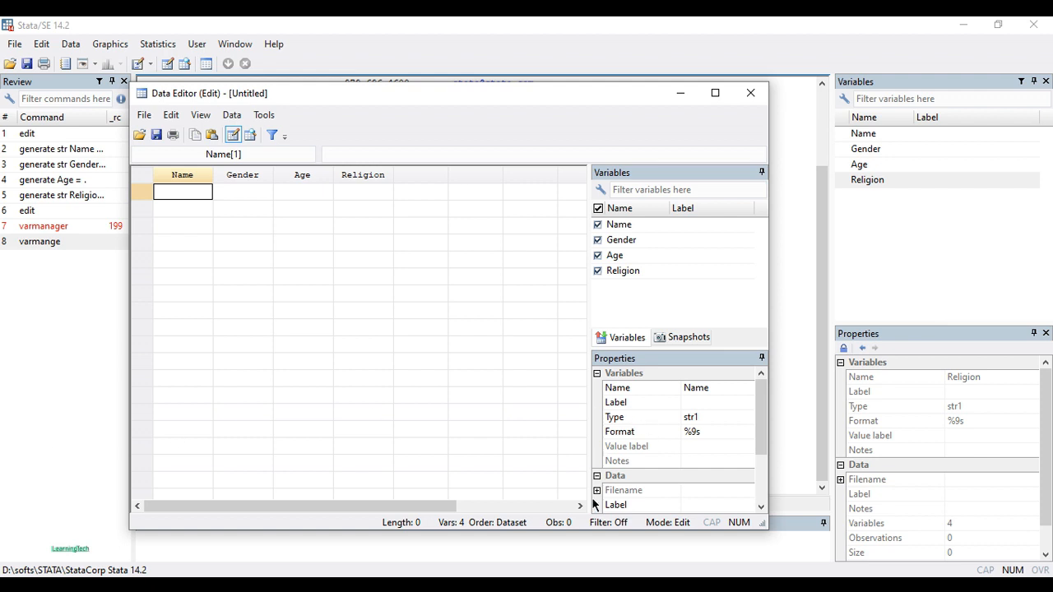
left_click(510, 585)
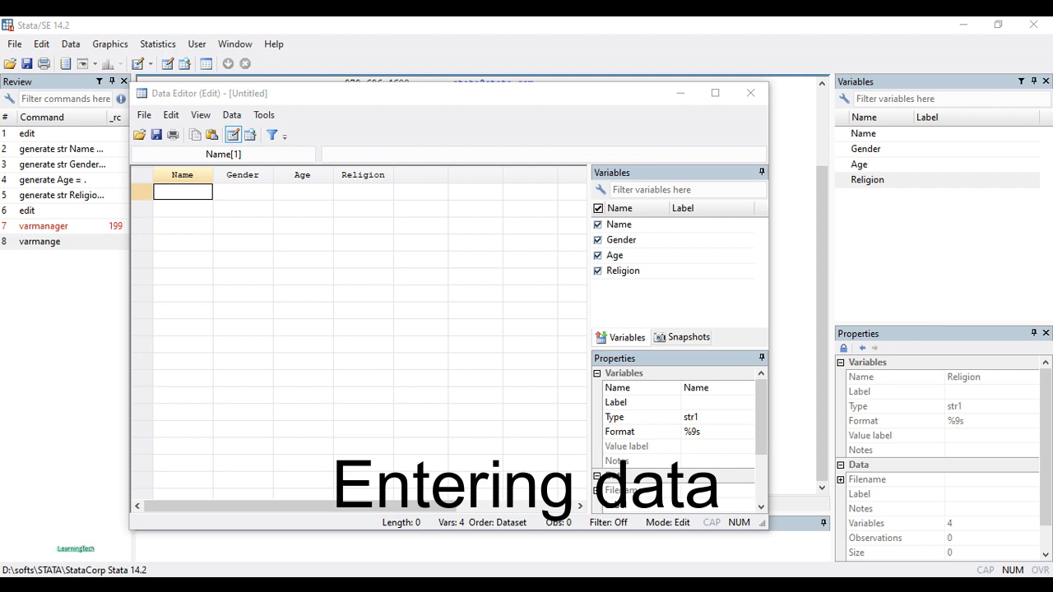
Step: Enter the six respondents' first names in rows 1 to 6 of the Name column
left_click(188, 192)
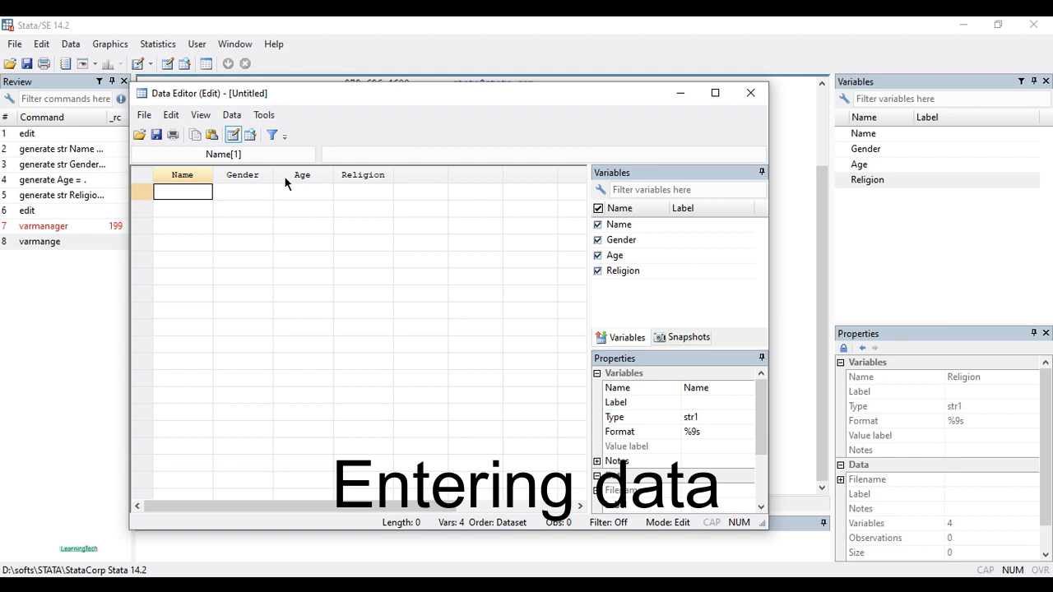
type("ram")
key("Return")
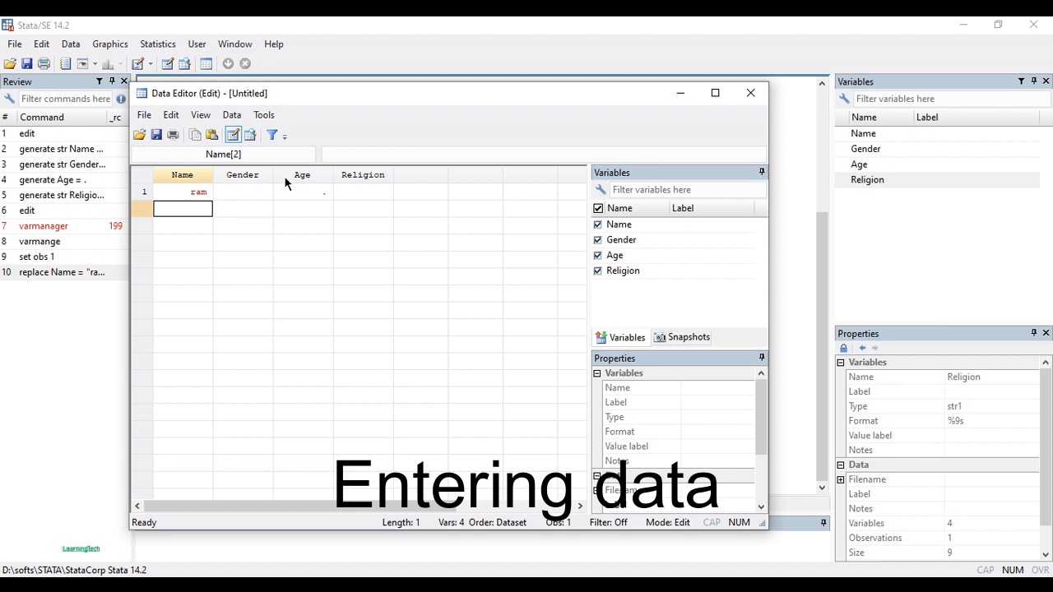
type("shyam")
key("Return")
type("har")
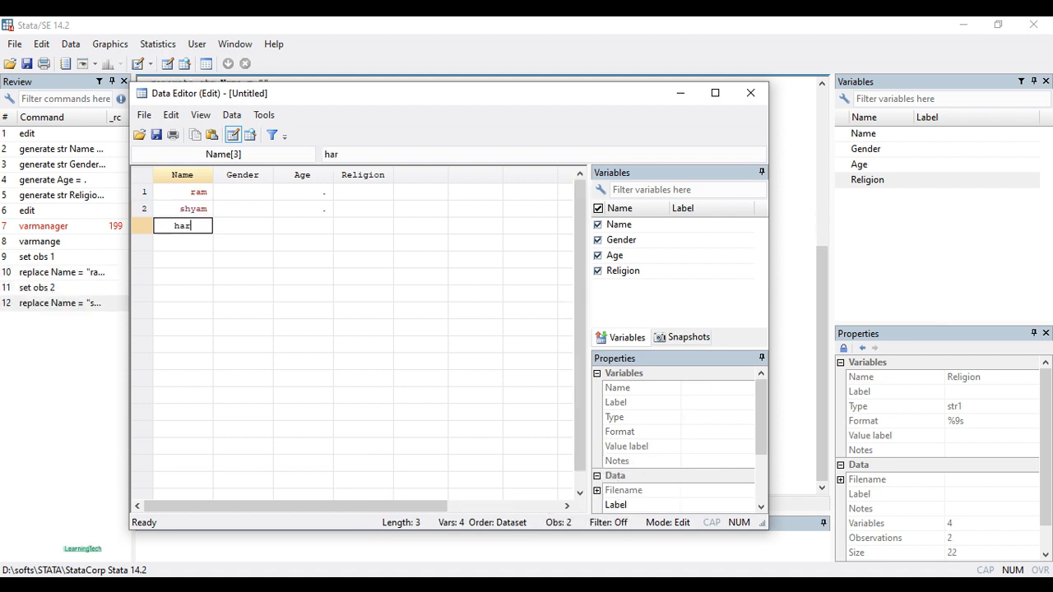
type("i")
key("Return")
type("alex")
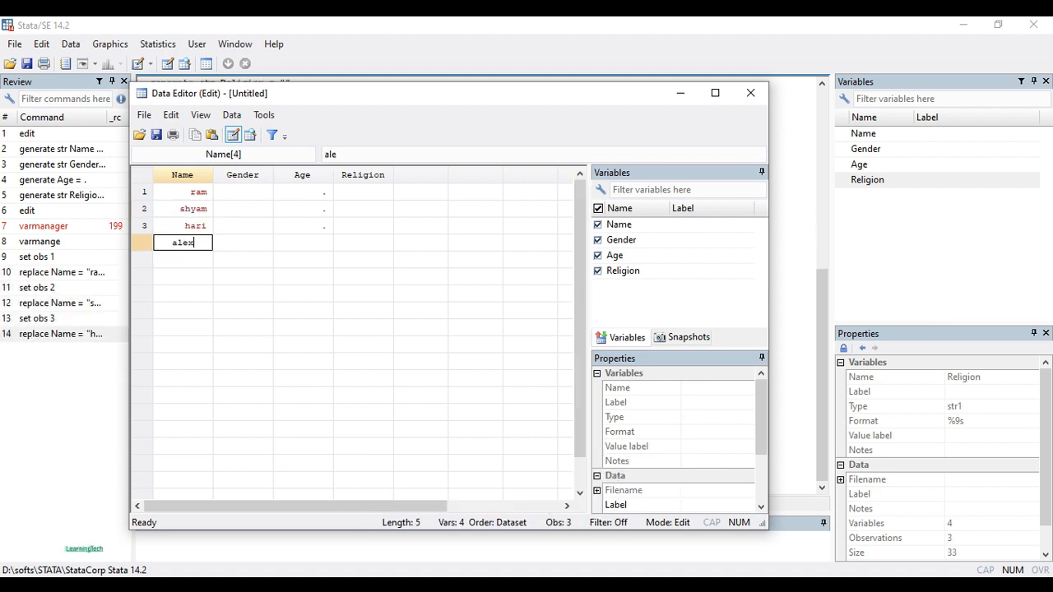
key("Return")
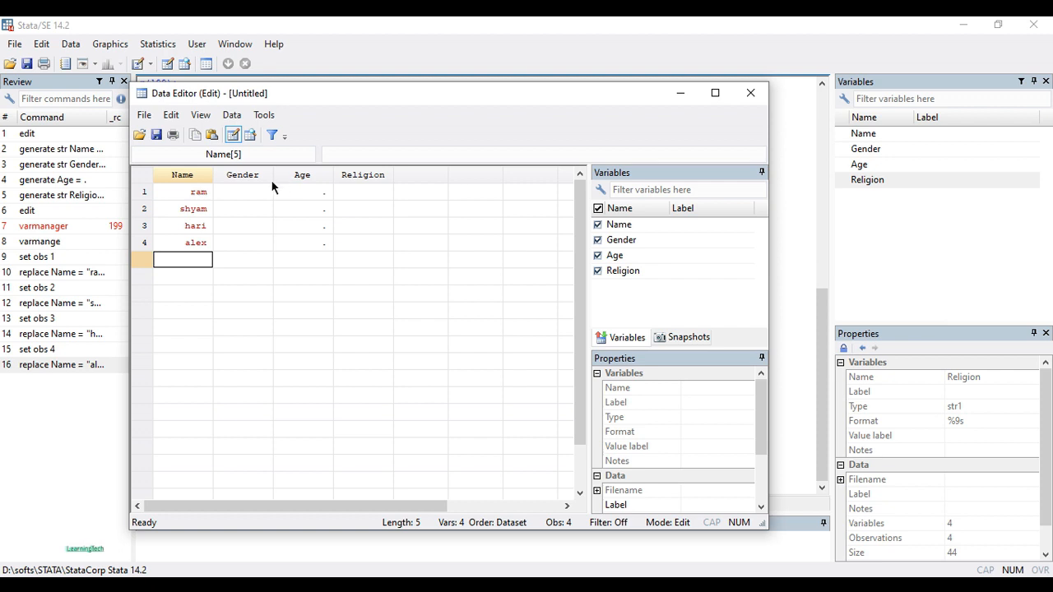
type("s")
key("BackSpace")
type("sita")
key("Return")
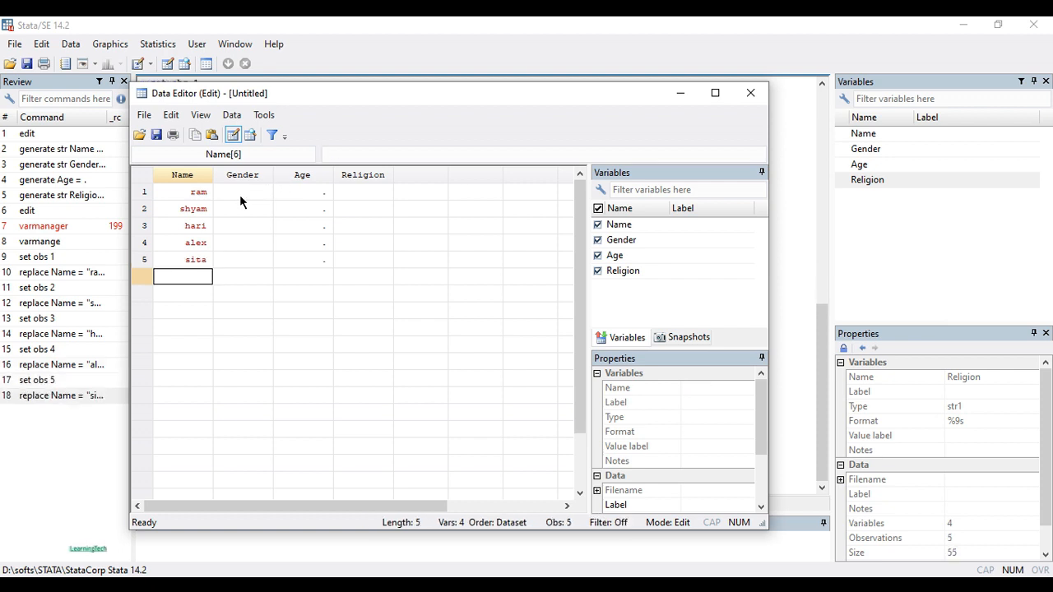
type("geeta")
key("Return")
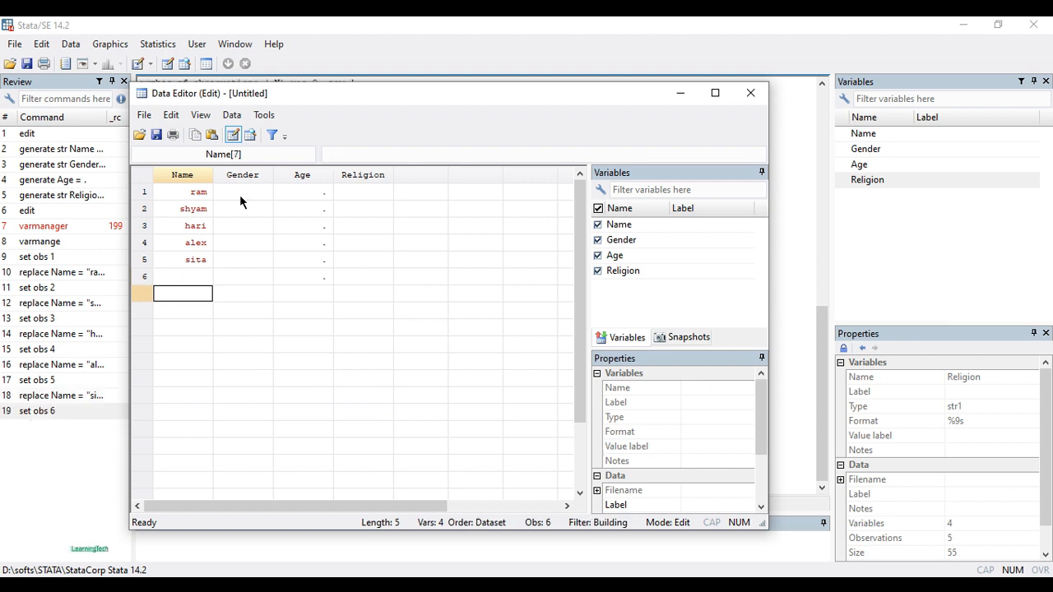
Step: Enter male in rows 1 to 4 of the Gender column
left_click(253, 192)
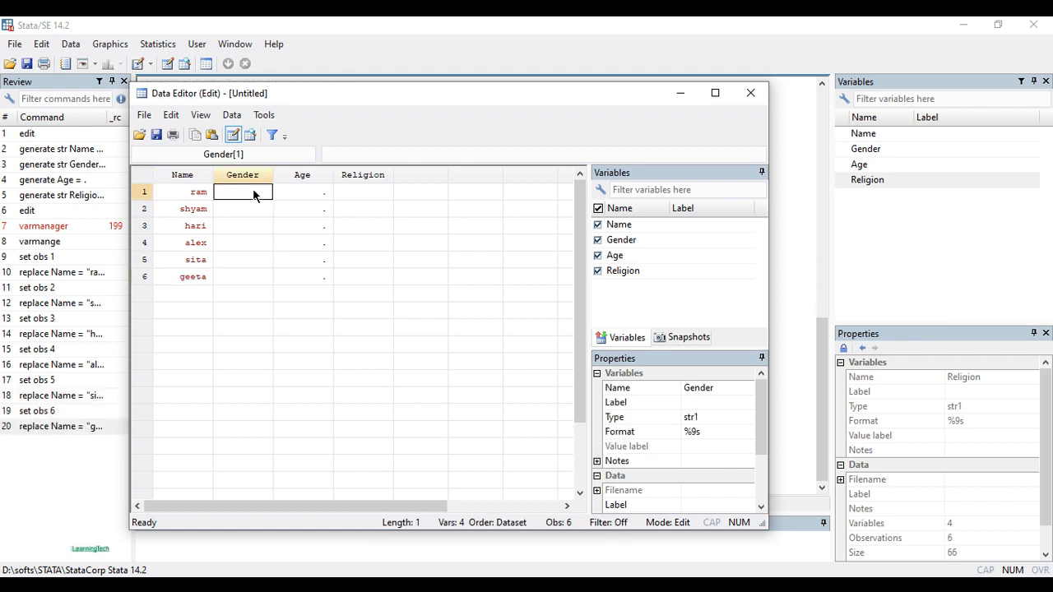
type("male")
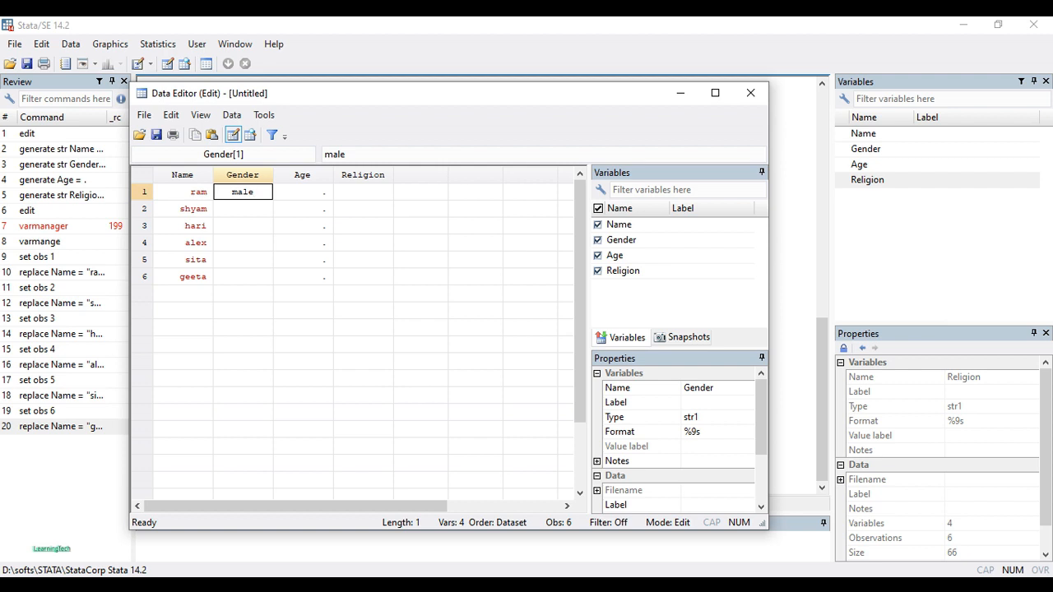
key("Return")
type("male")
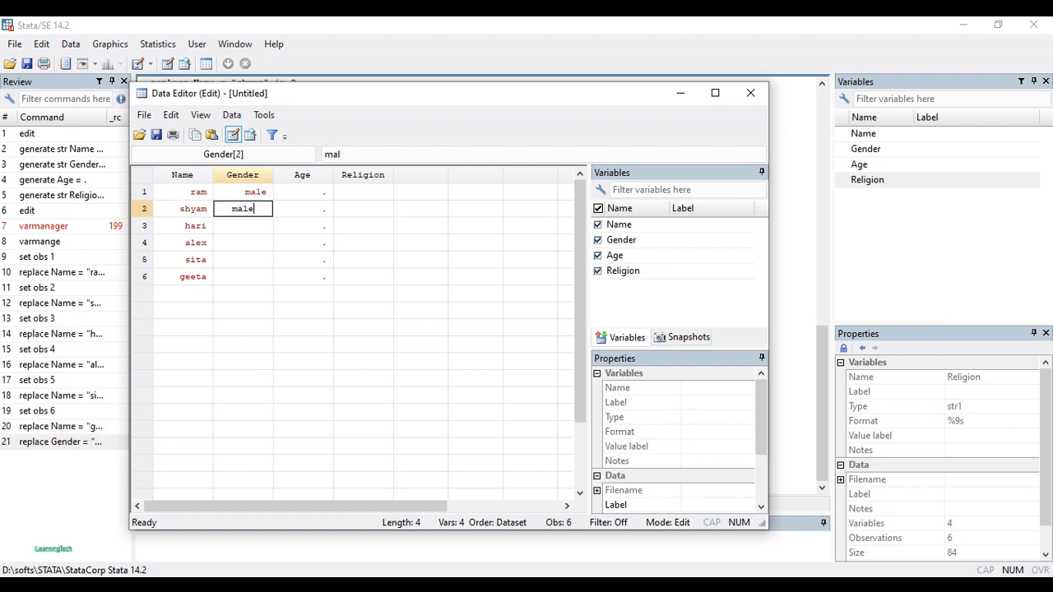
key("Return")
type("male")
key("Return")
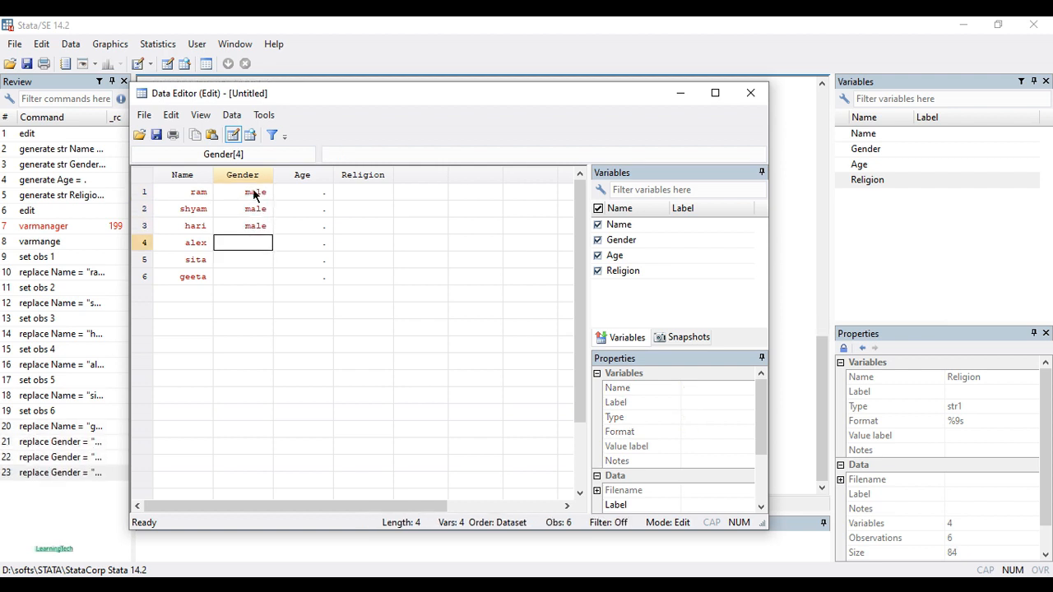
type("male")
key("Return")
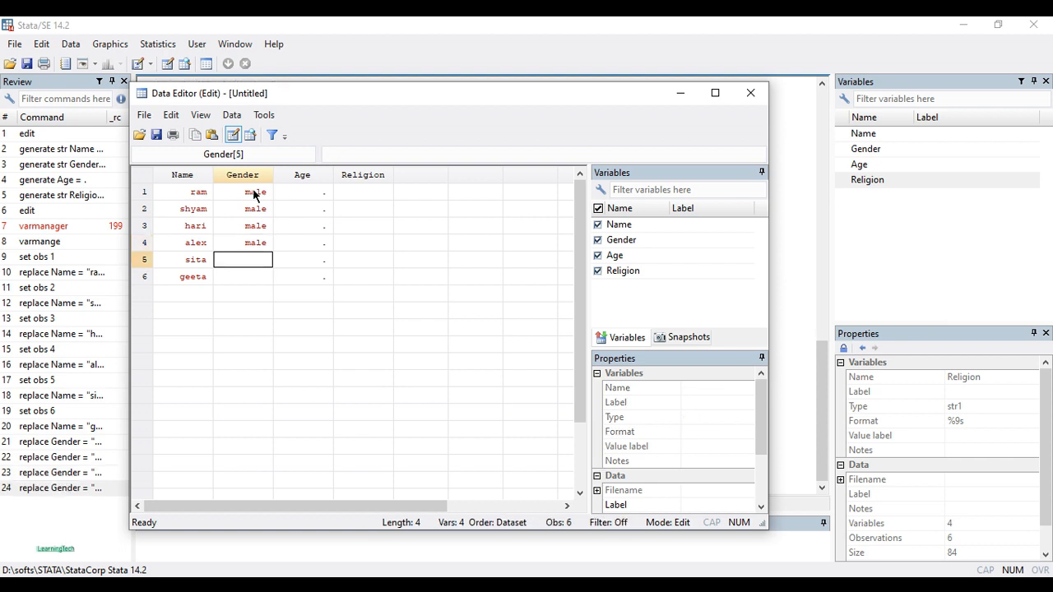
Step: Enter female in rows 5 and 6 of the Gender column
type("female")
key("Return")
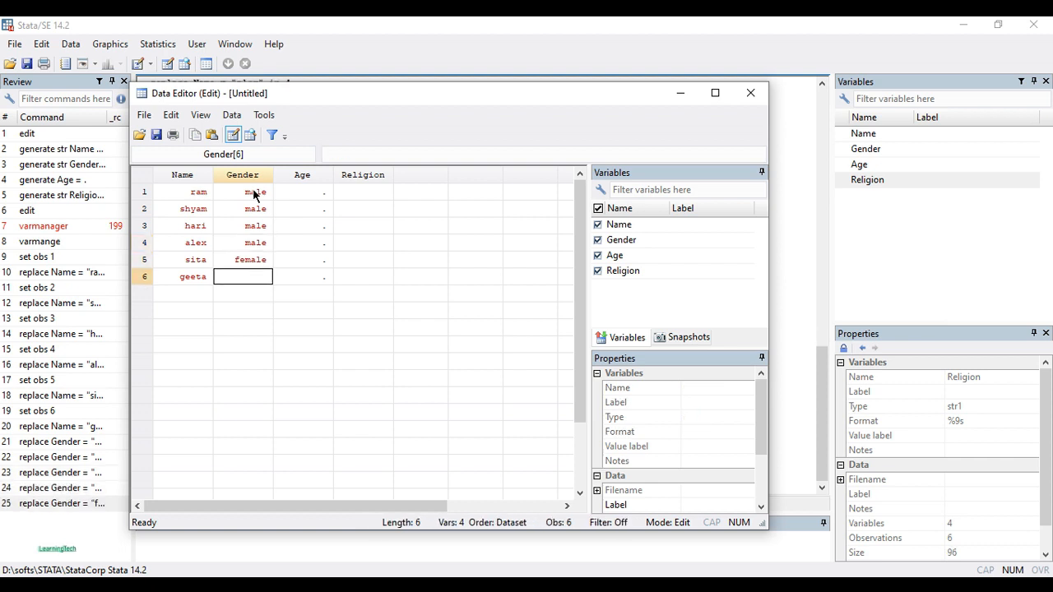
type("female")
key("Return")
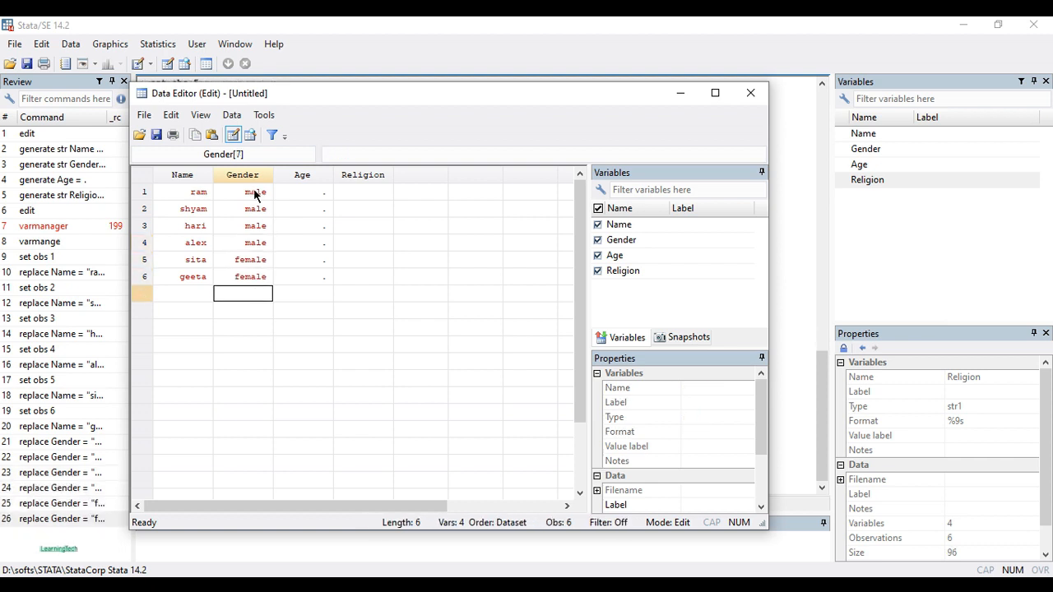
Step: Enter 21 and 22 in rows 1 and 2 of the Age column, applying the changes and suppressing further cell-change warnings
left_click(322, 192)
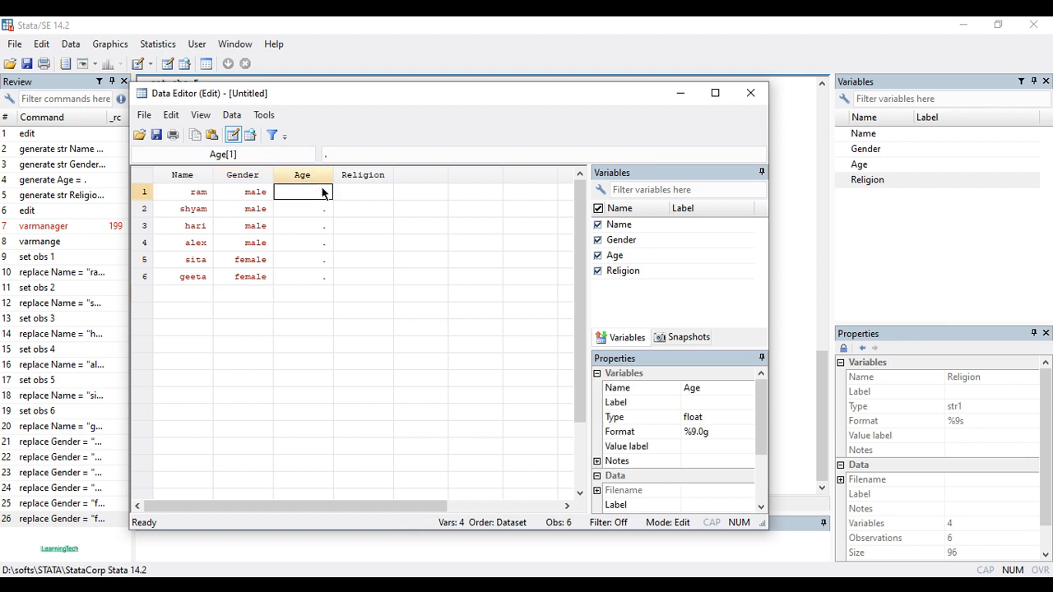
type("21")
left_click(328, 300)
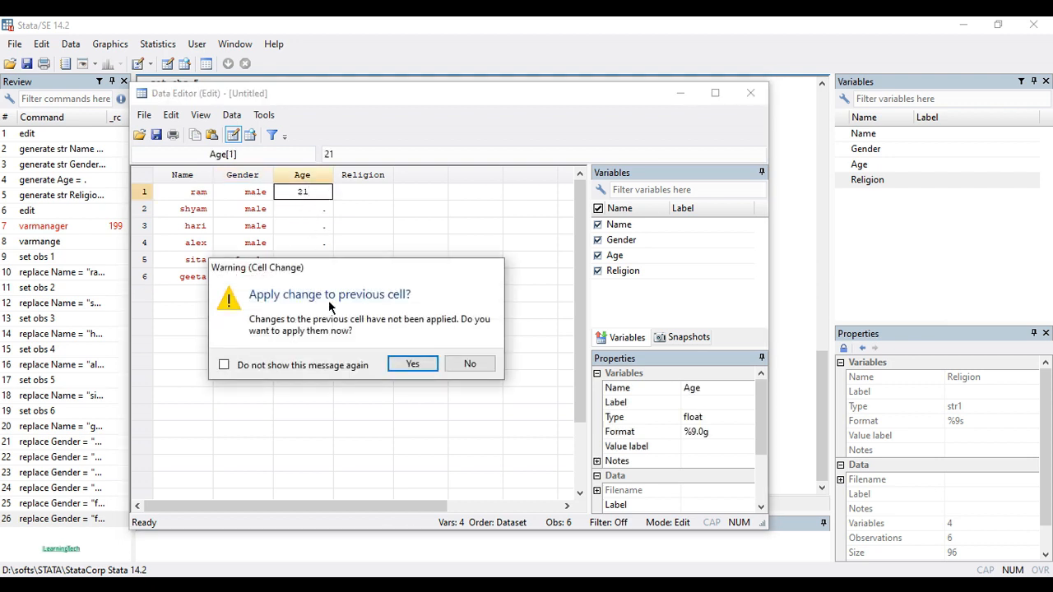
left_click(412, 364)
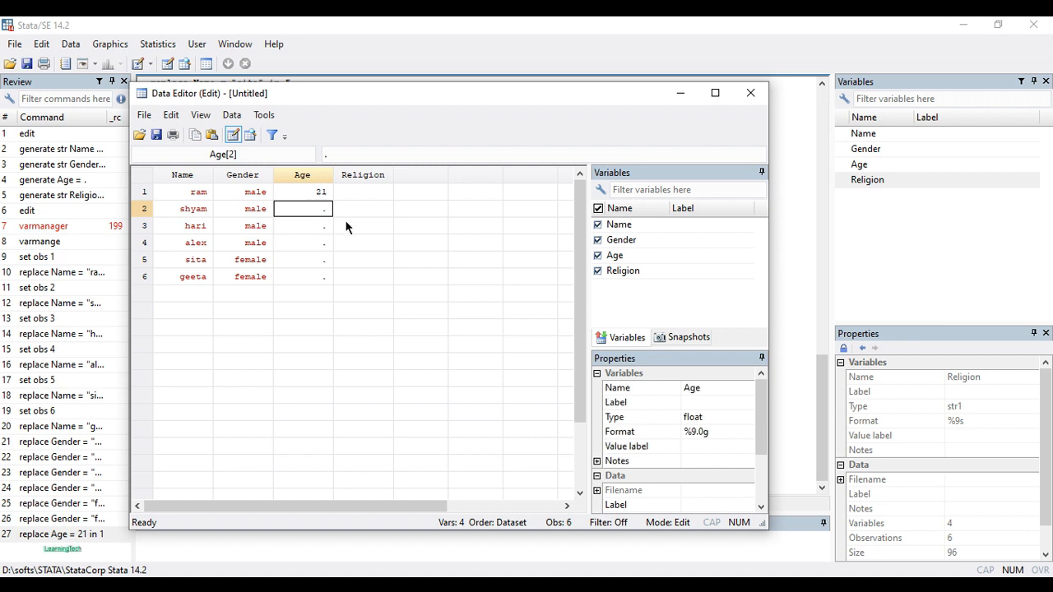
type("22")
left_click(319, 228)
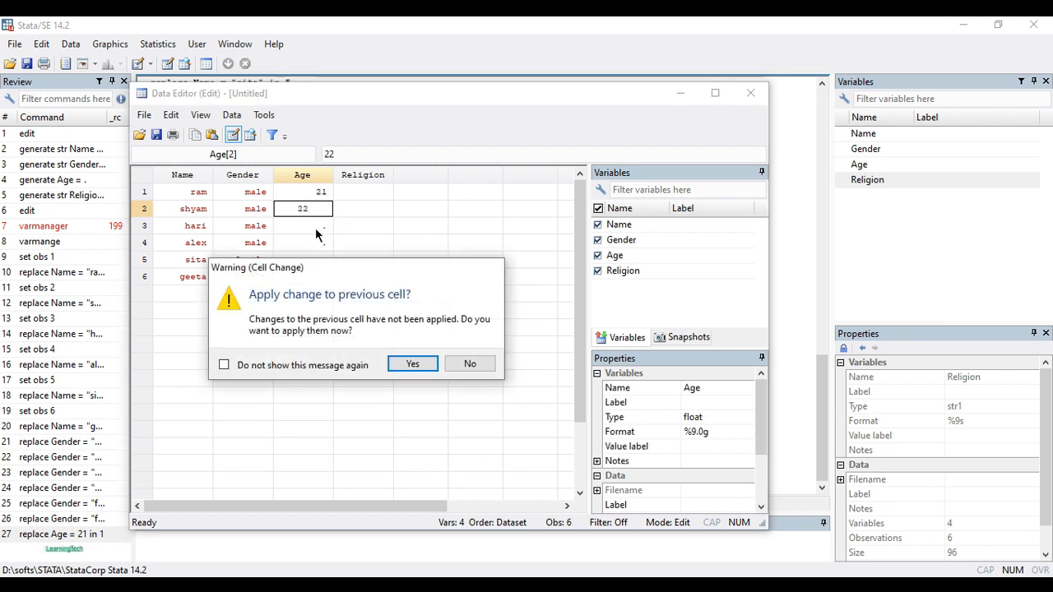
left_click(227, 365)
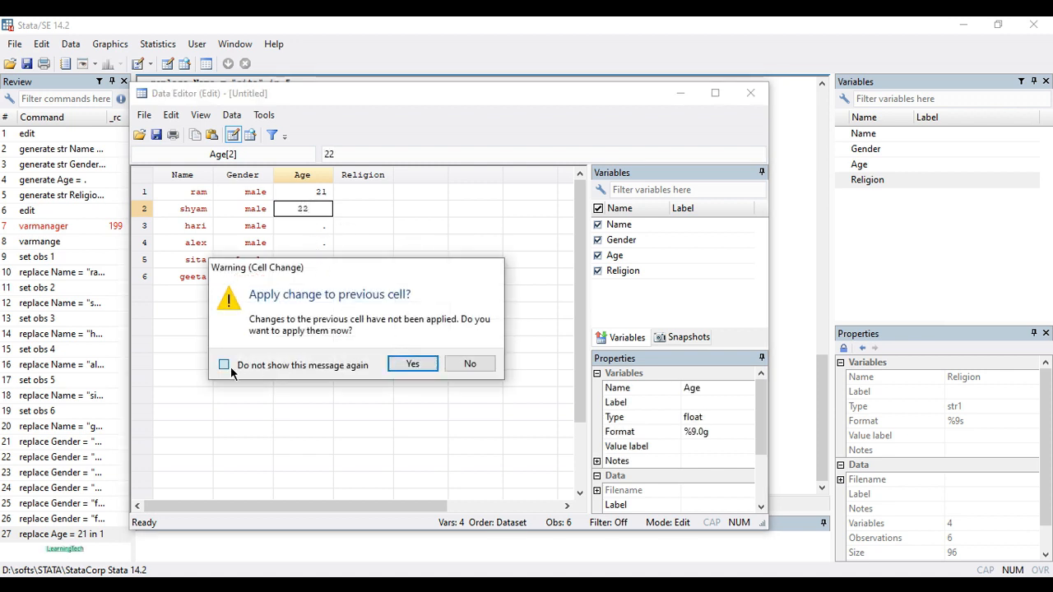
left_click(399, 366)
Step: Enter the ages 33, 24, 25 and 26 in rows 3 to 6 of the Age column
type("33")
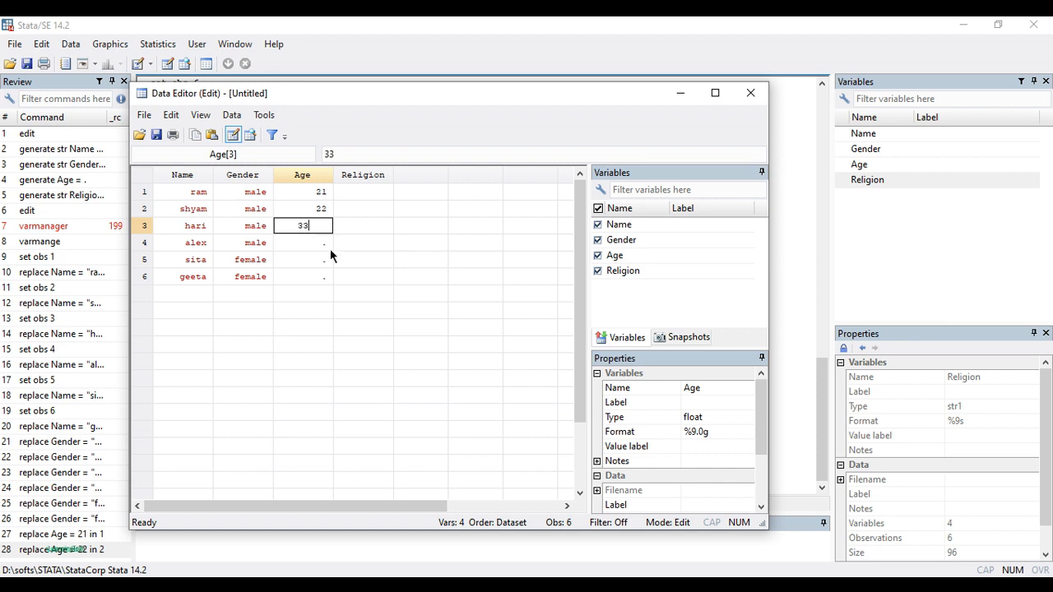
left_click(329, 248)
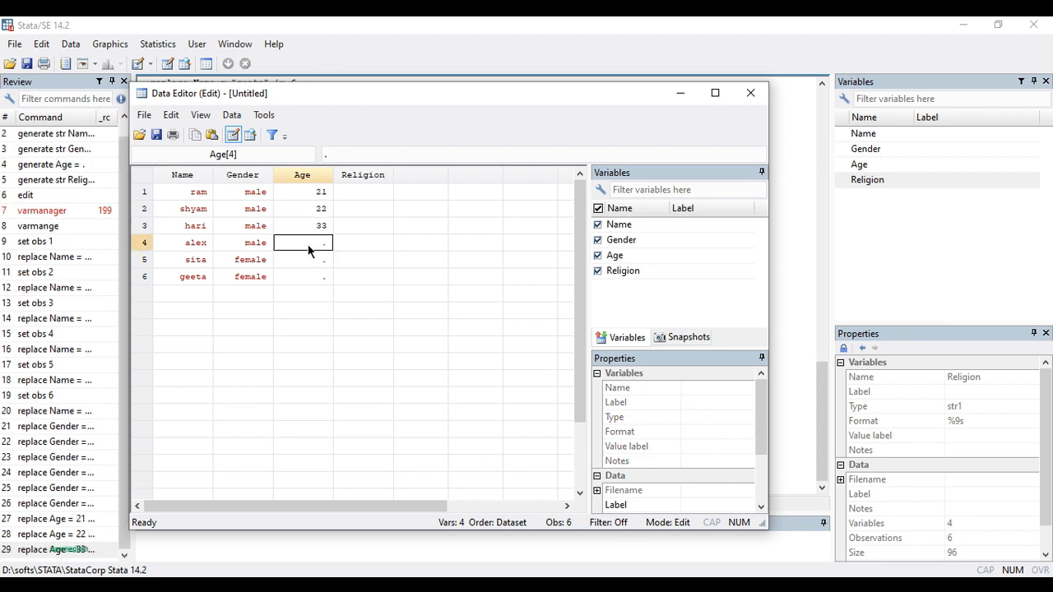
type("24")
left_click(311, 264)
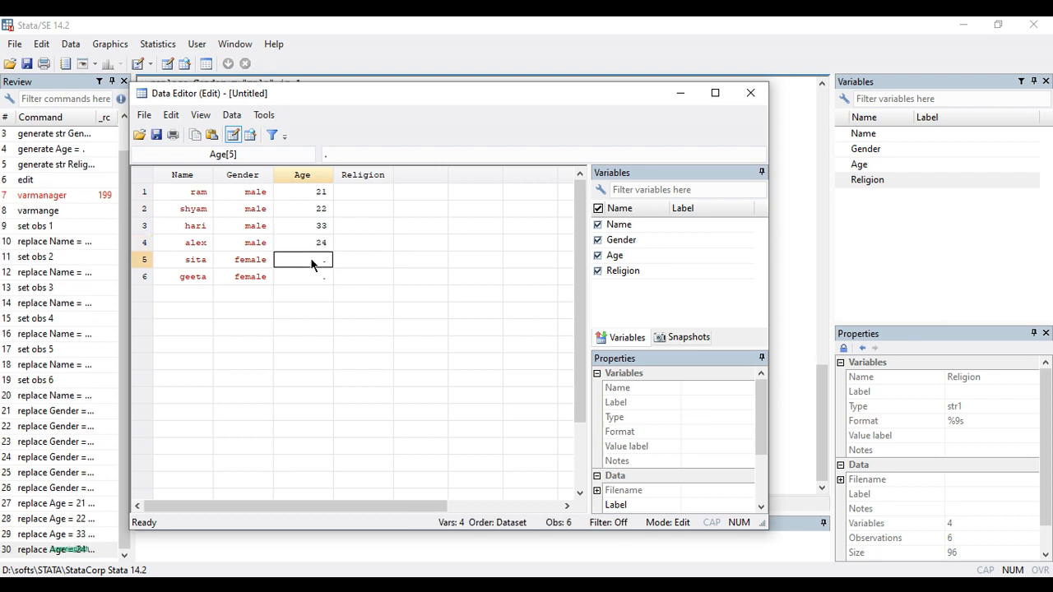
type("25")
left_click(305, 276)
type("26")
left_click(339, 296)
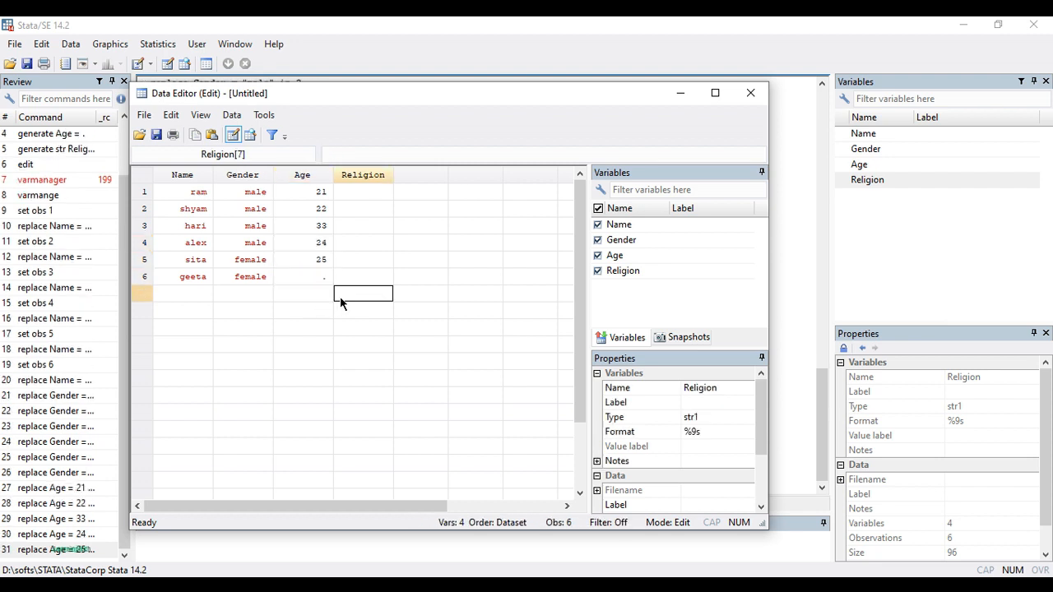
Step: Enter hindu and christain in rows 1 and 2 of the Religion column
left_click(362, 176)
left_click(389, 206)
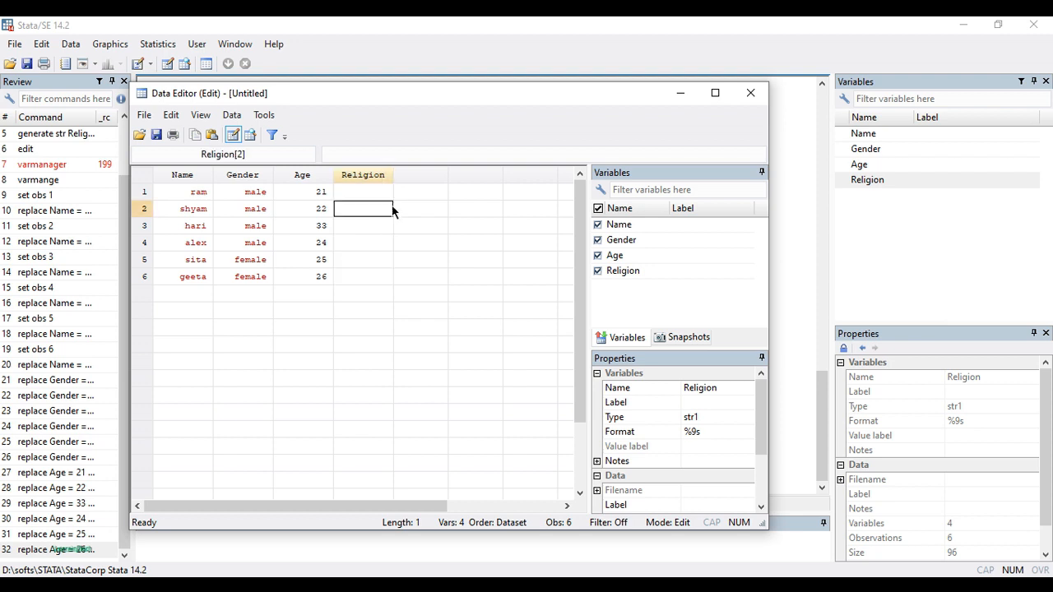
left_click(374, 197)
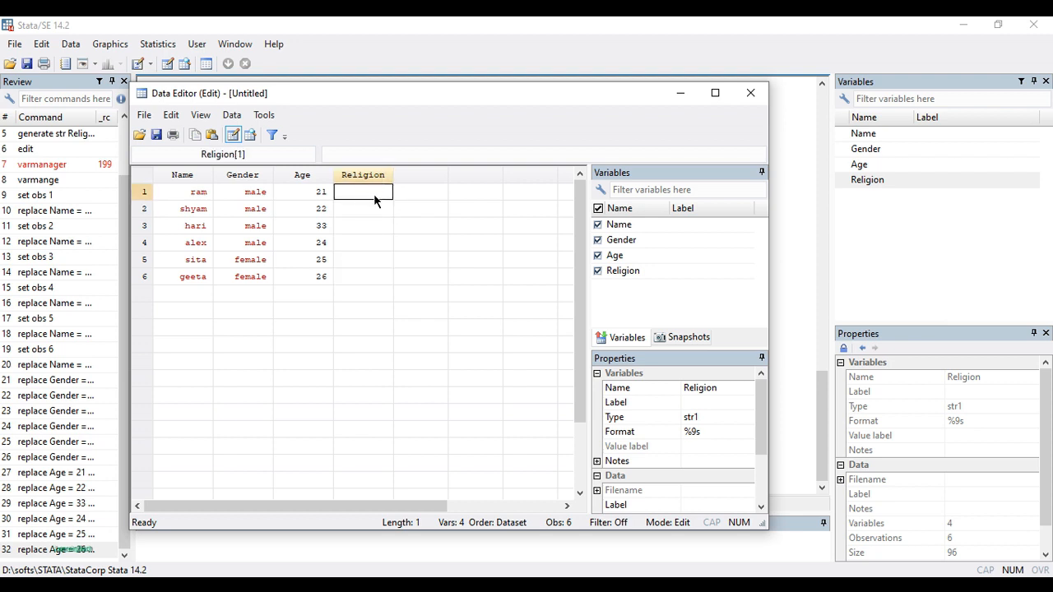
type("hindu")
key("Return")
type("c")
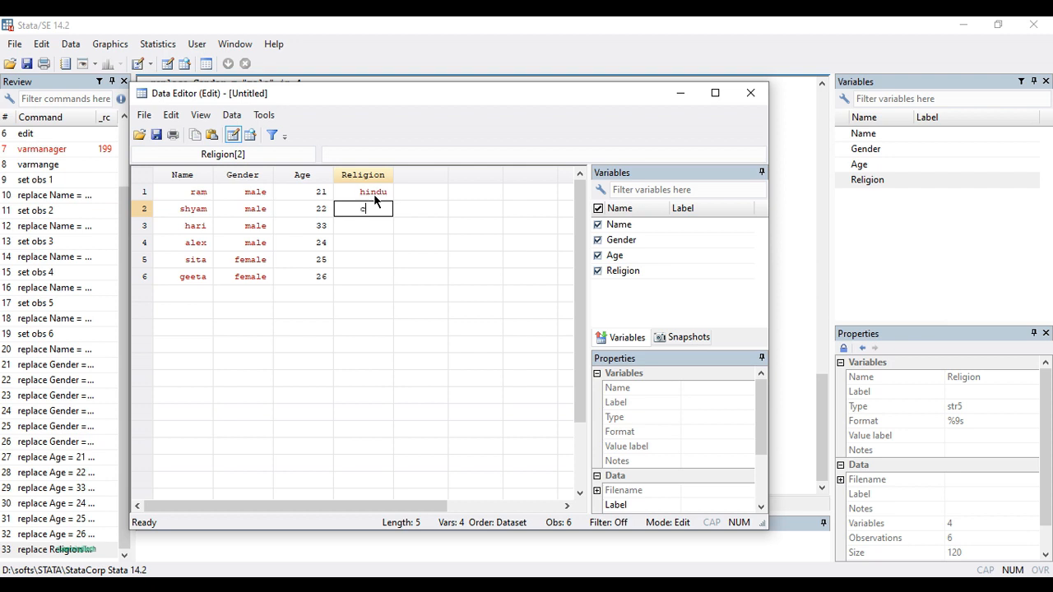
type("hristainb")
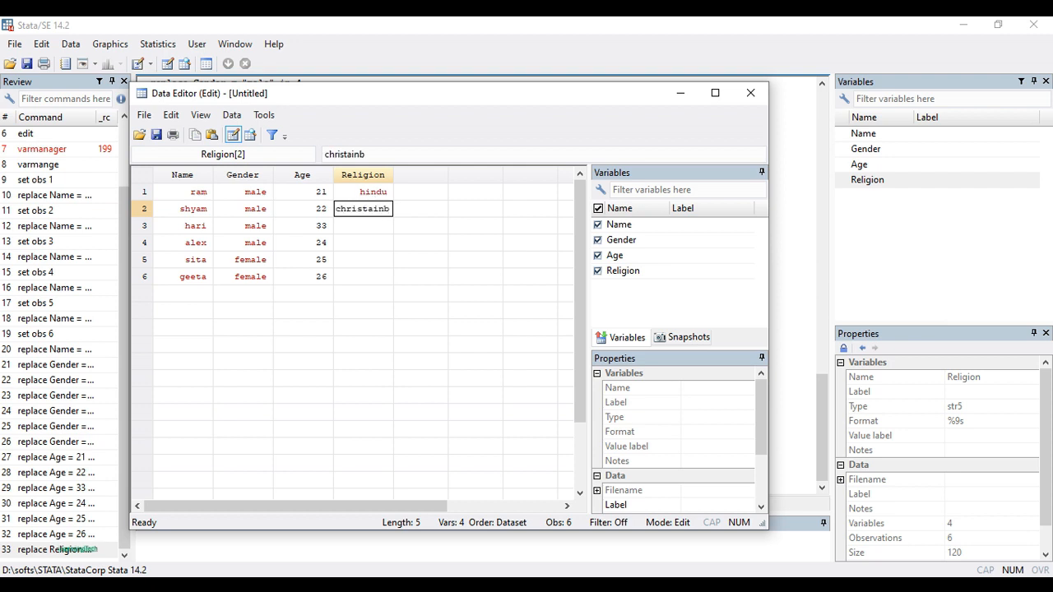
key("BackSpace")
key("Return")
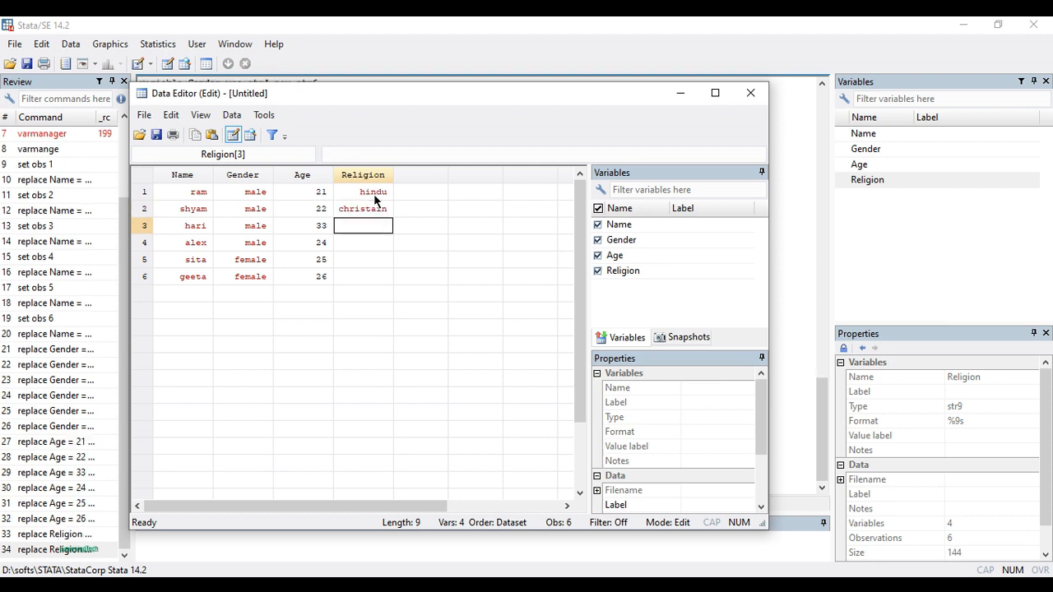
Step: Enter muslim, hindu, buddhist and muslim in rows 3 to 6 of the Religion column
type("muslim")
key("Return")
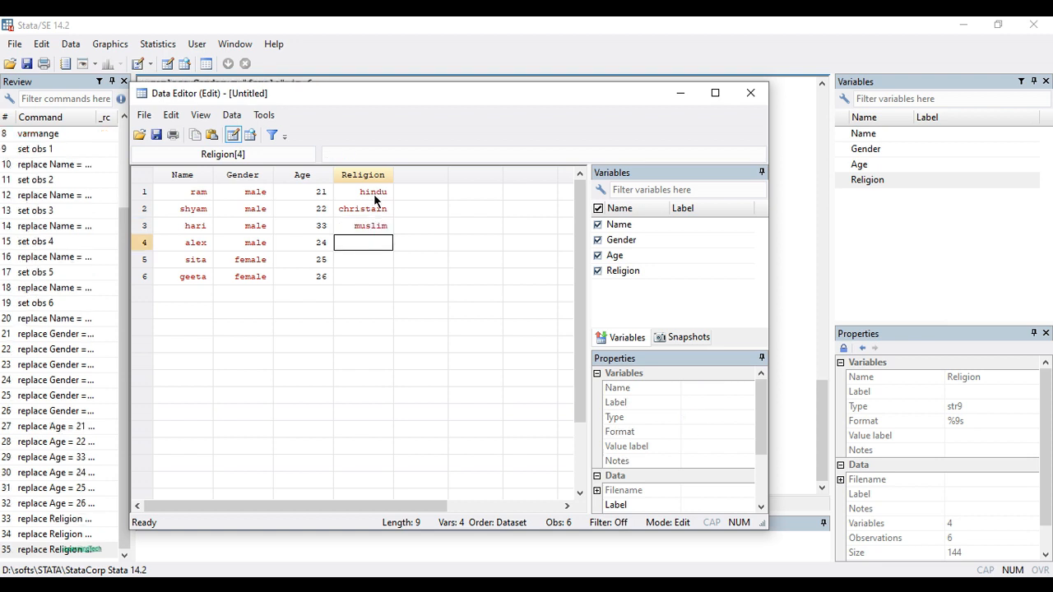
type("hindu")
key("Return")
type("buddhist")
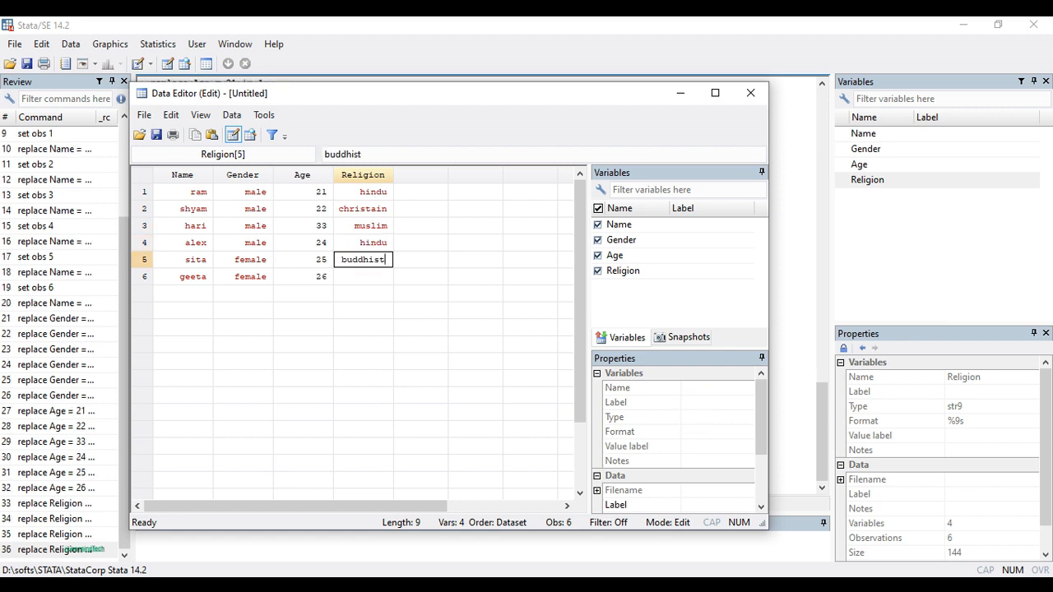
key("Return")
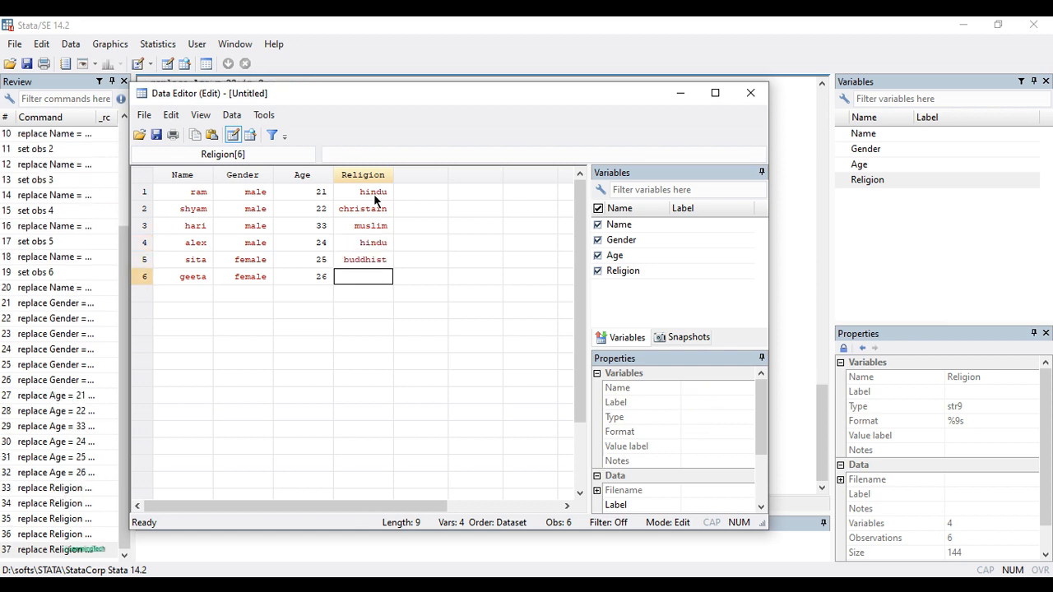
type("muslim")
key("Return")
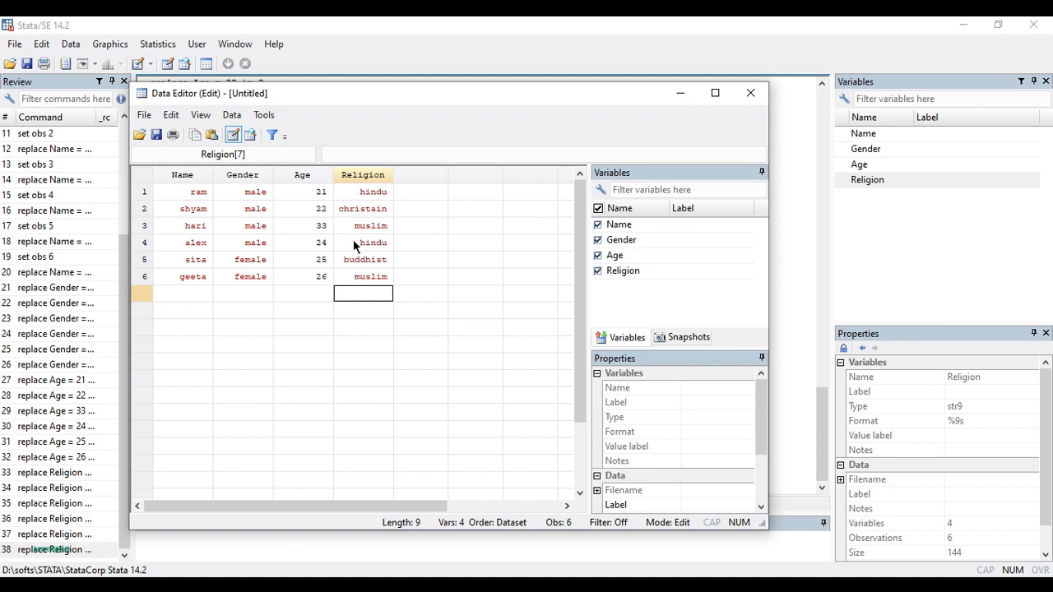
Step: Review the Religion entries in rows 1, 4 and 6 by selecting each cell
left_click(374, 195)
left_click(383, 243)
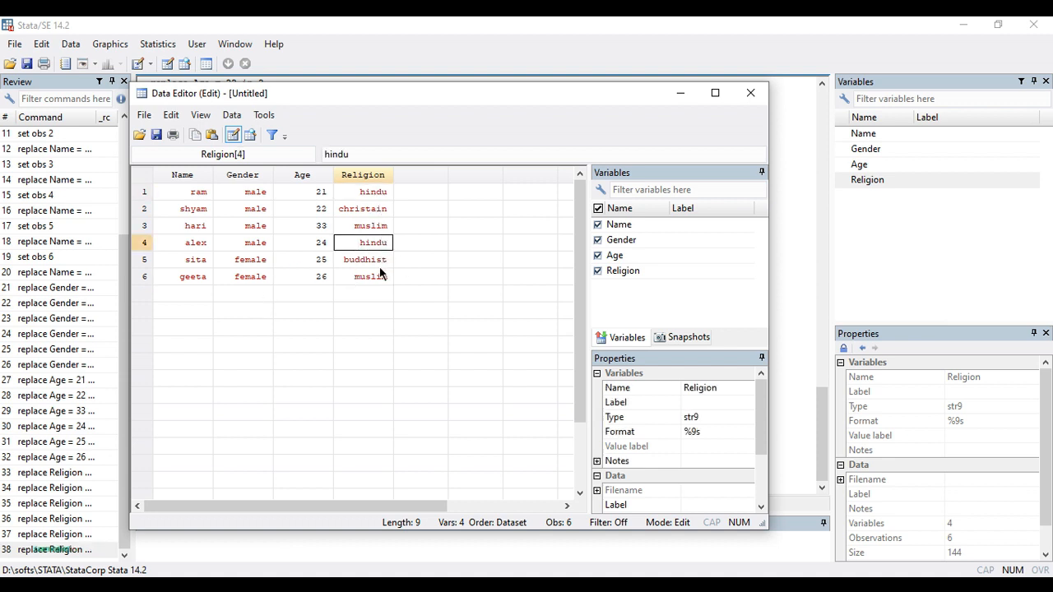
left_click(380, 276)
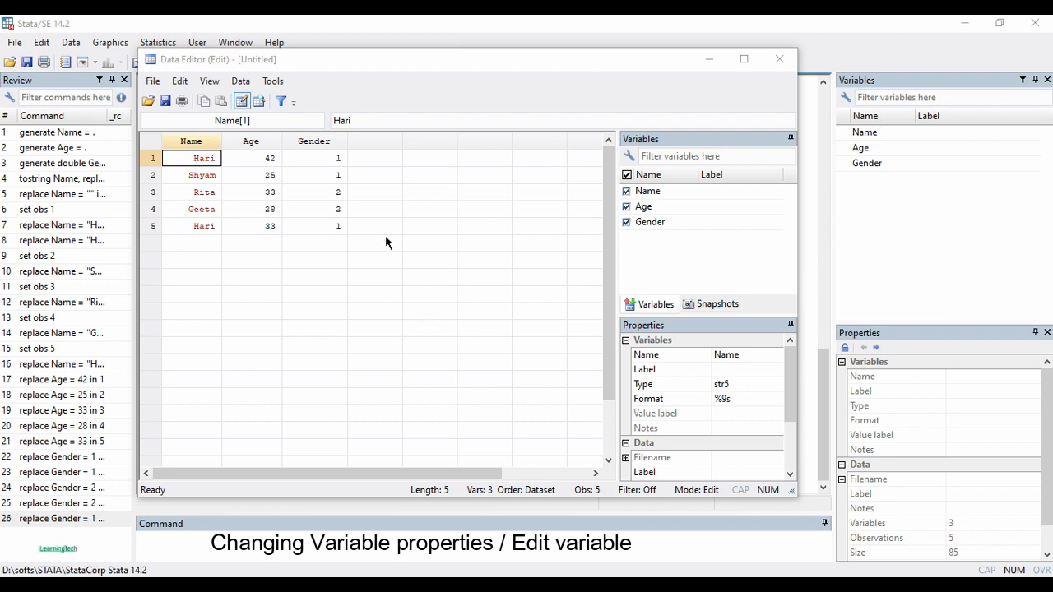
Step: Reposition the Data Editor showing the Name, Age and Gender dataset, and close it to return to the main window
left_click_drag(448, 66, 437, 74)
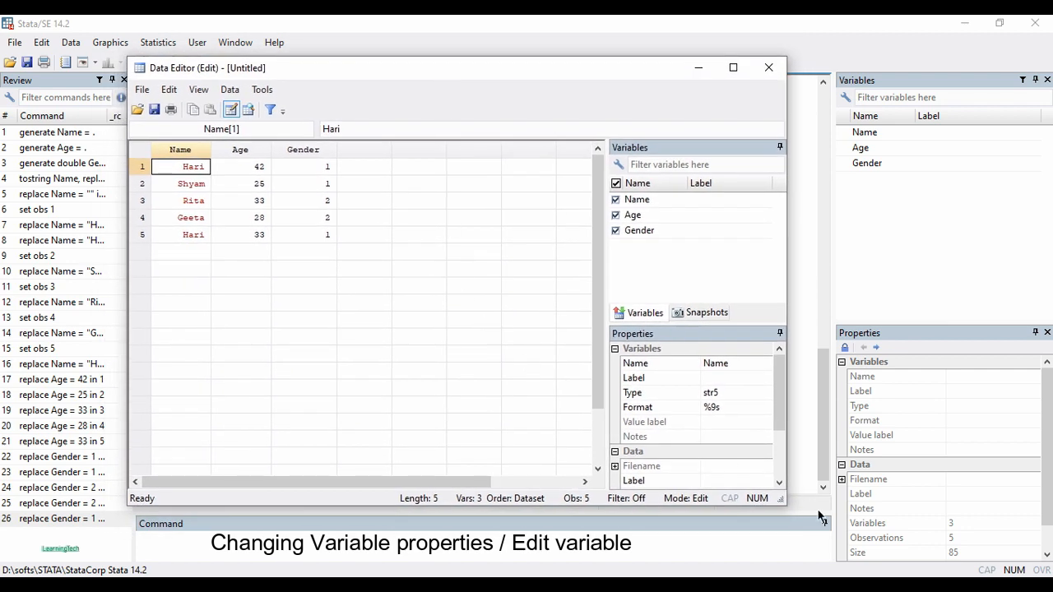
left_click(872, 588)
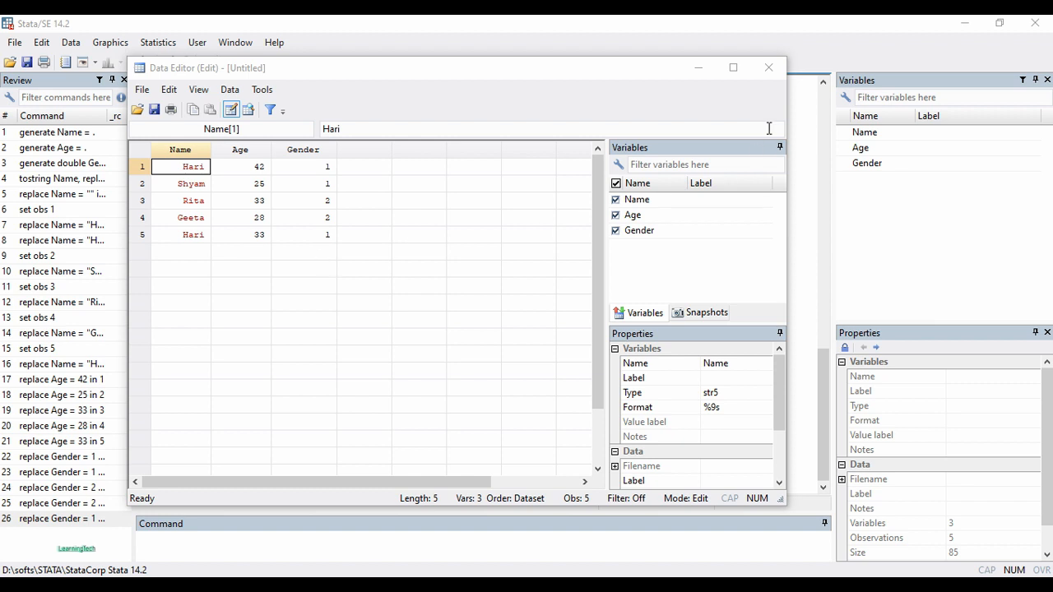
left_click(769, 69)
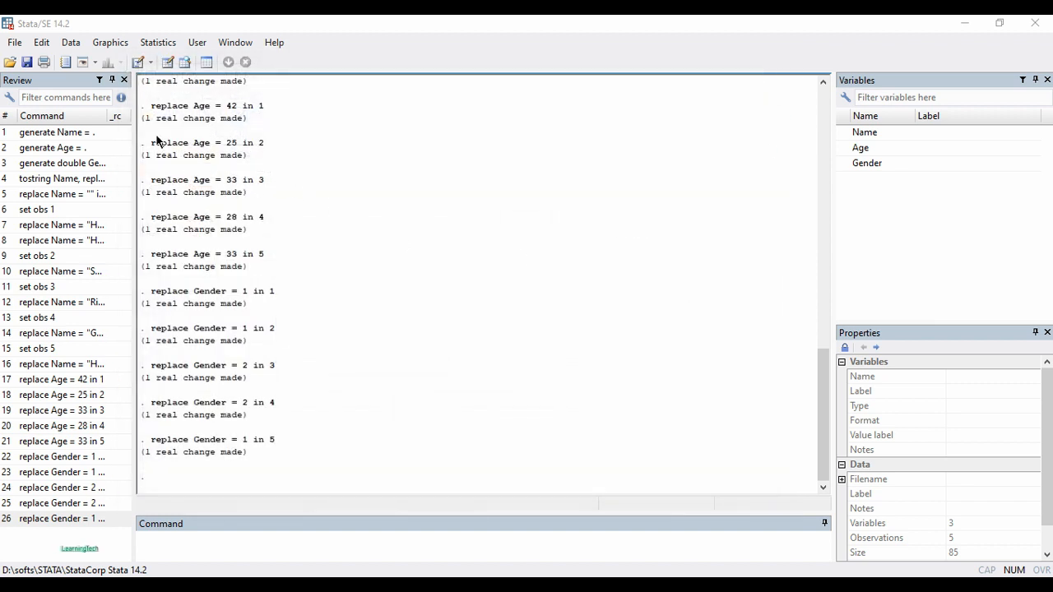
Step: Open the Variables Manager for the Name, Age and Gender variables and reposition its window over the main window
left_click(190, 544)
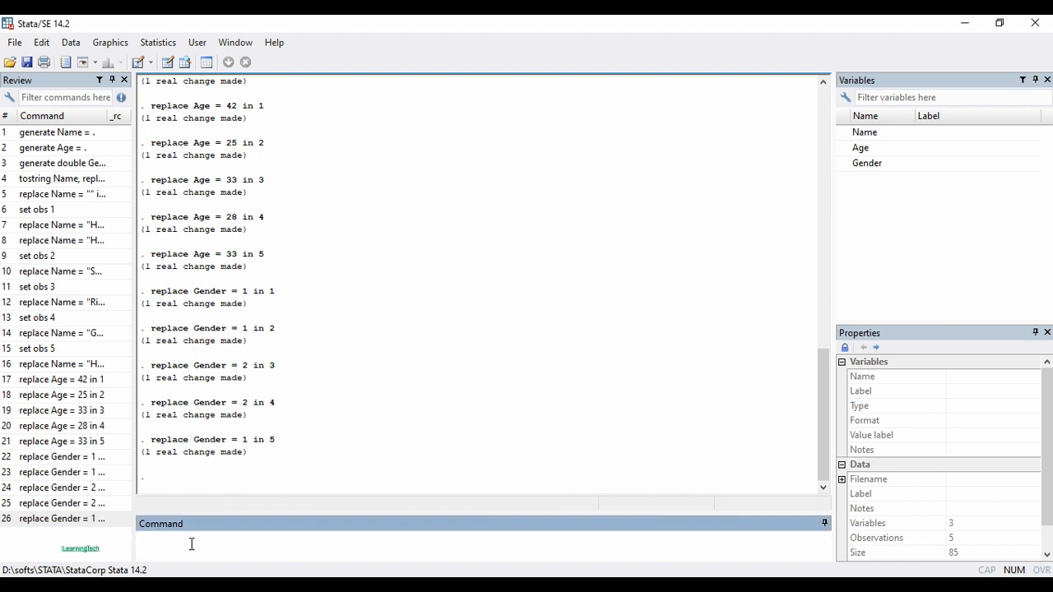
left_click(208, 63)
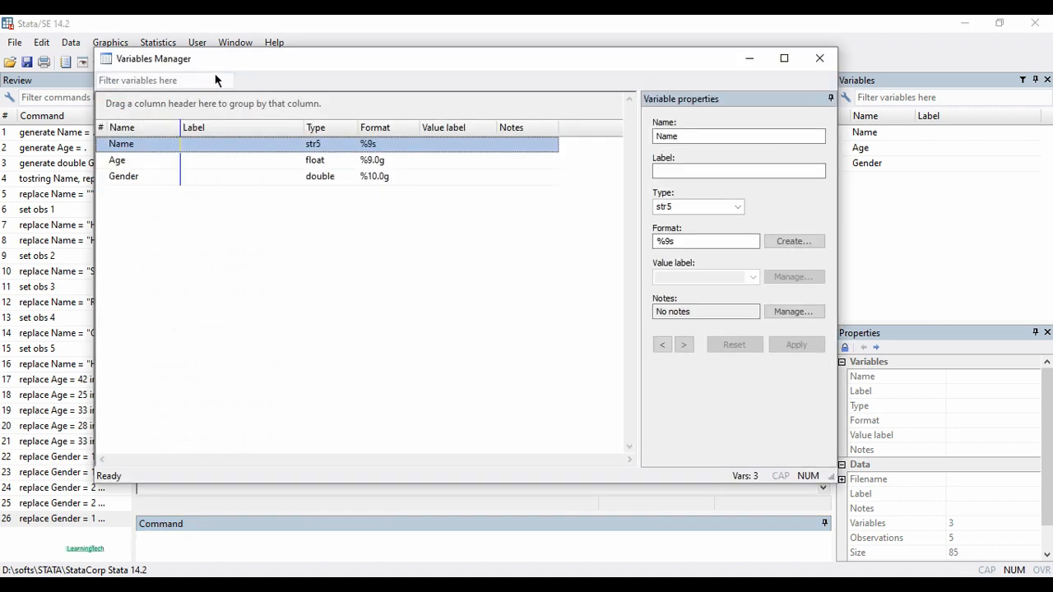
left_click_drag(419, 61, 409, 71)
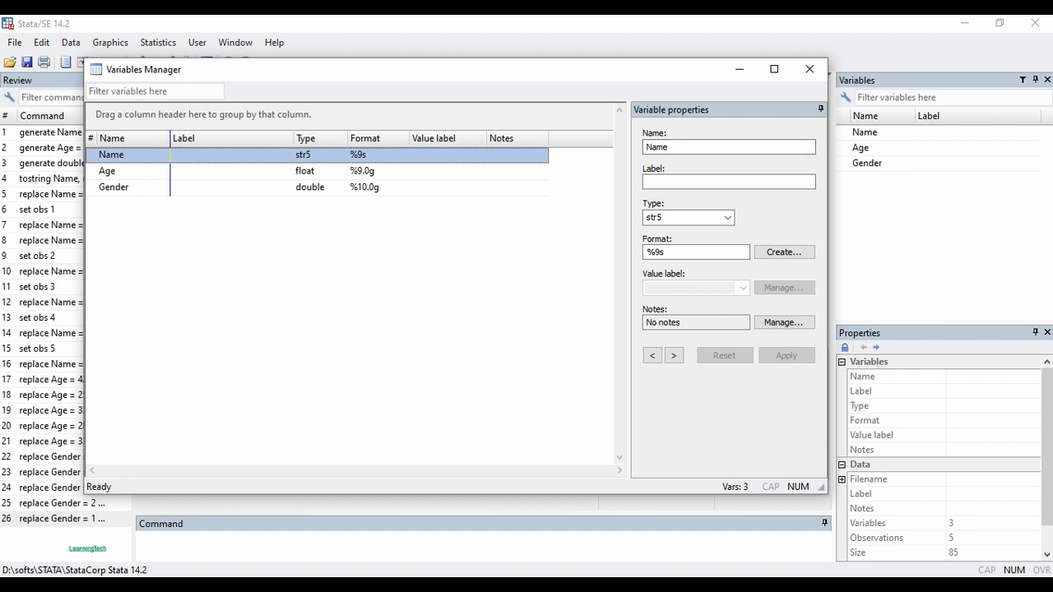
left_click(125, 305)
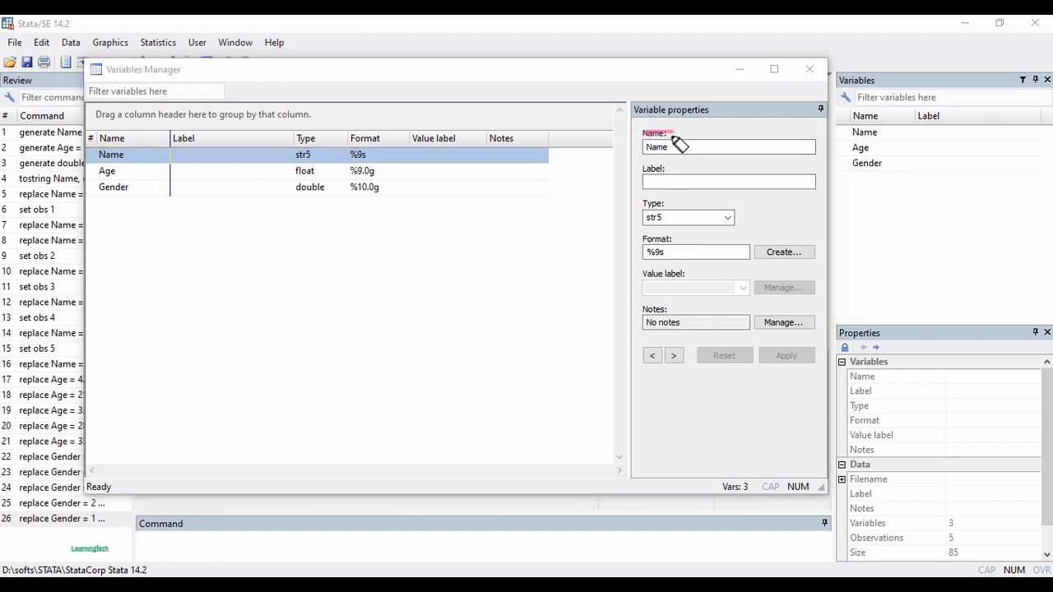
left_click_drag(673, 132, 641, 134)
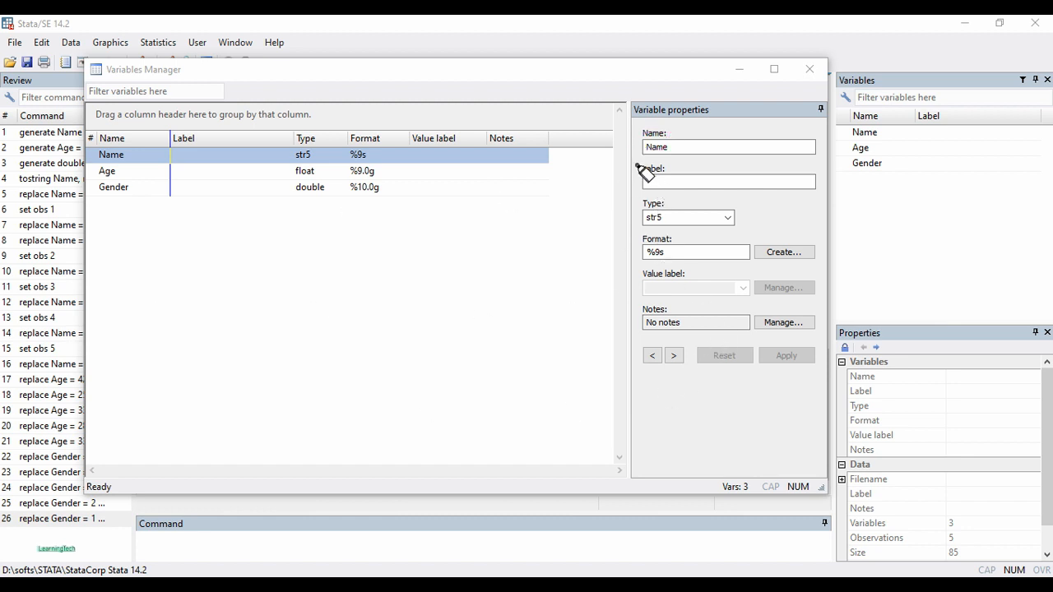
mouse_move(637, 166)
left_mouse_down()
mouse_move(720, 192)
mouse_move(639, 194)
mouse_move(641, 167)
left_mouse_up()
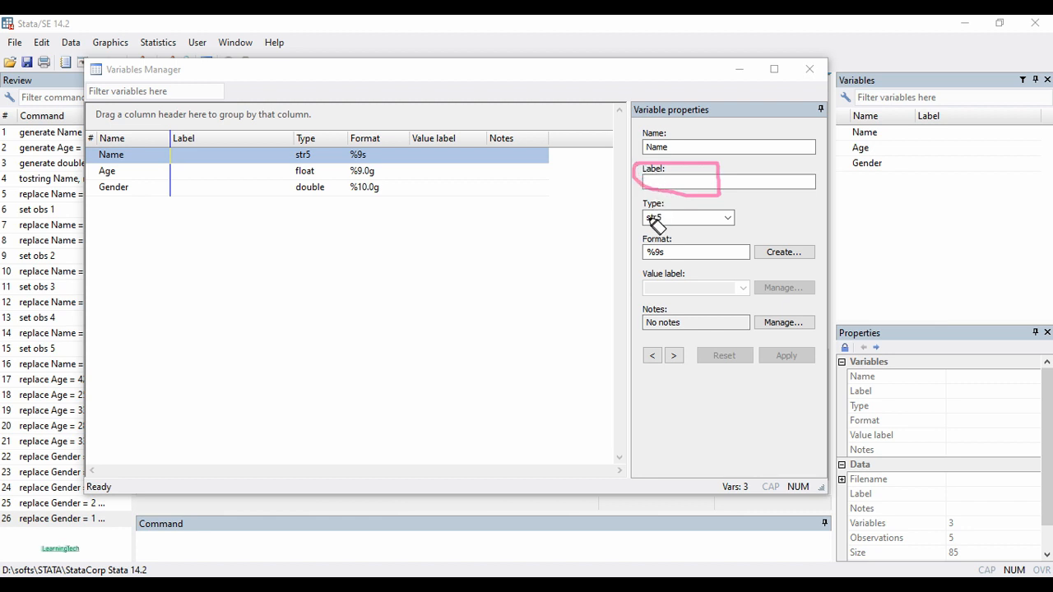
mouse_move(634, 219)
left_mouse_down()
mouse_move(763, 219)
mouse_move(635, 226)
mouse_move(719, 207)
mouse_move(736, 222)
left_mouse_up()
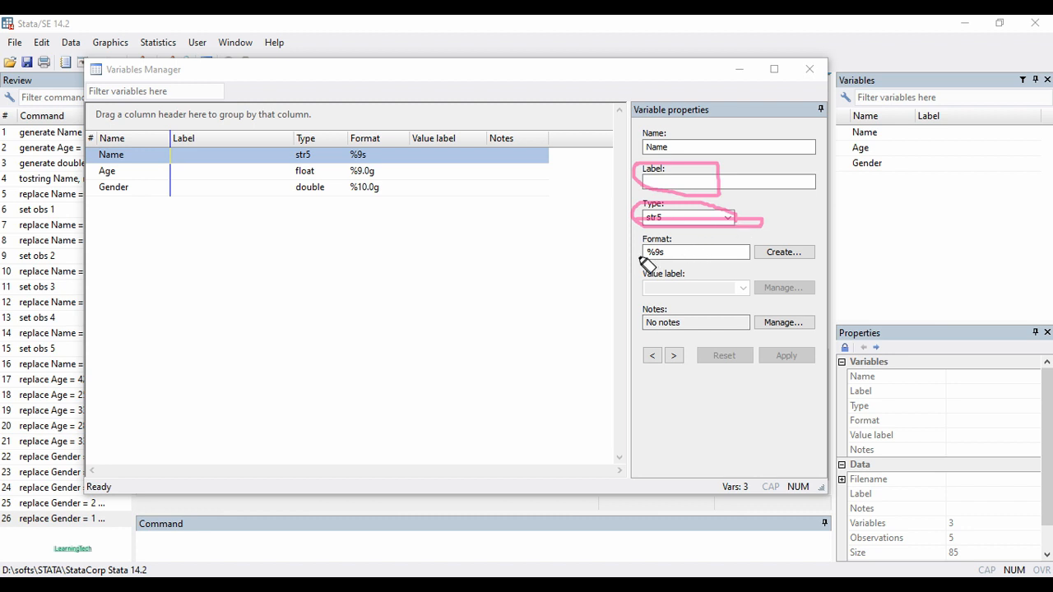
mouse_move(635, 240)
left_mouse_down()
mouse_move(754, 249)
mouse_move(681, 272)
mouse_move(648, 250)
left_mouse_up()
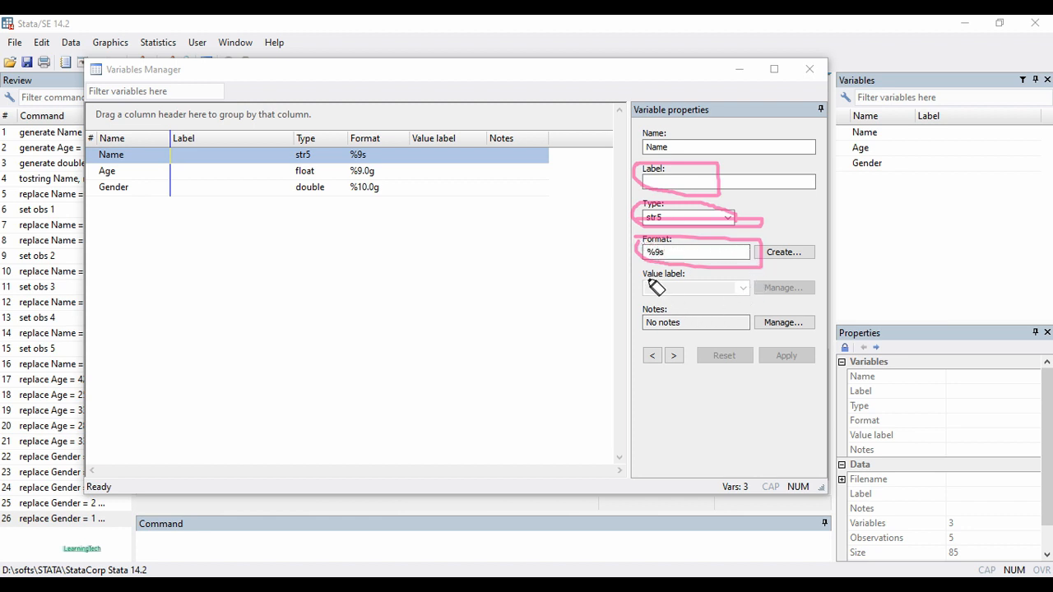
mouse_move(644, 278)
left_mouse_down()
mouse_move(766, 287)
mouse_move(656, 299)
mouse_move(646, 277)
mouse_move(658, 309)
mouse_move(744, 322)
mouse_move(658, 327)
left_mouse_up()
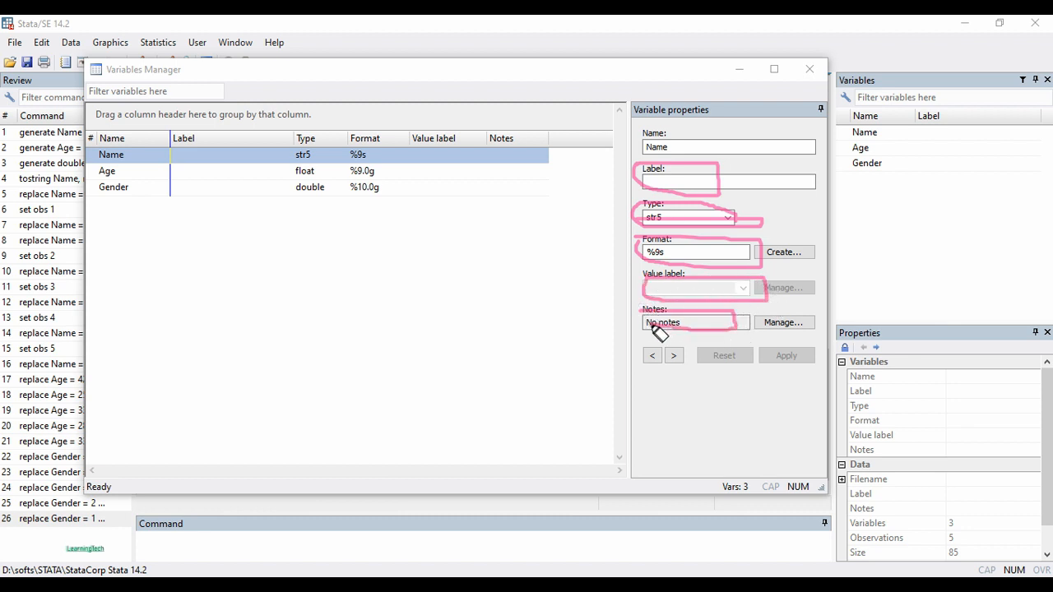
key("ctrl+z")
key("ctrl+z")
key("ctrl+z")
key("ctrl+z")
key("ctrl+z")
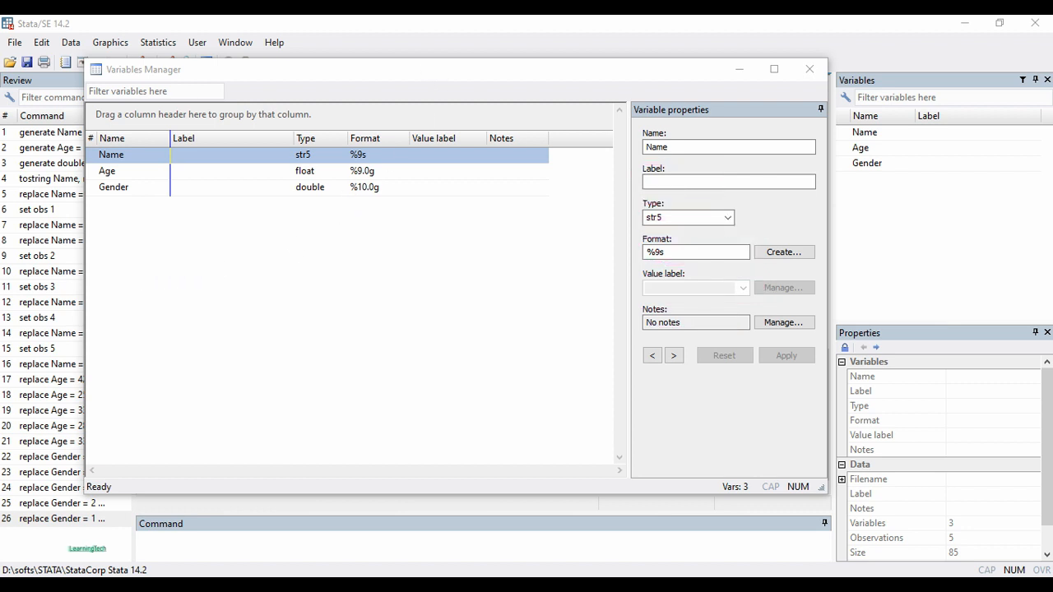
Step: Select the Gender variable in the Variables Manager and start a new value label named Gender
left_click_drag(584, 83, 643, 68)
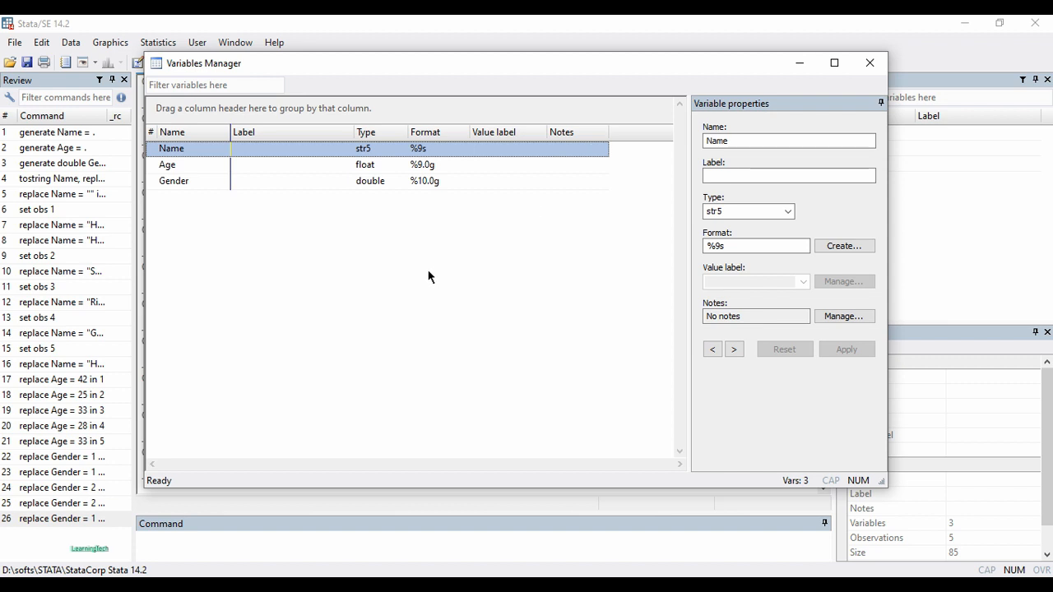
left_click(494, 181)
left_click(837, 282)
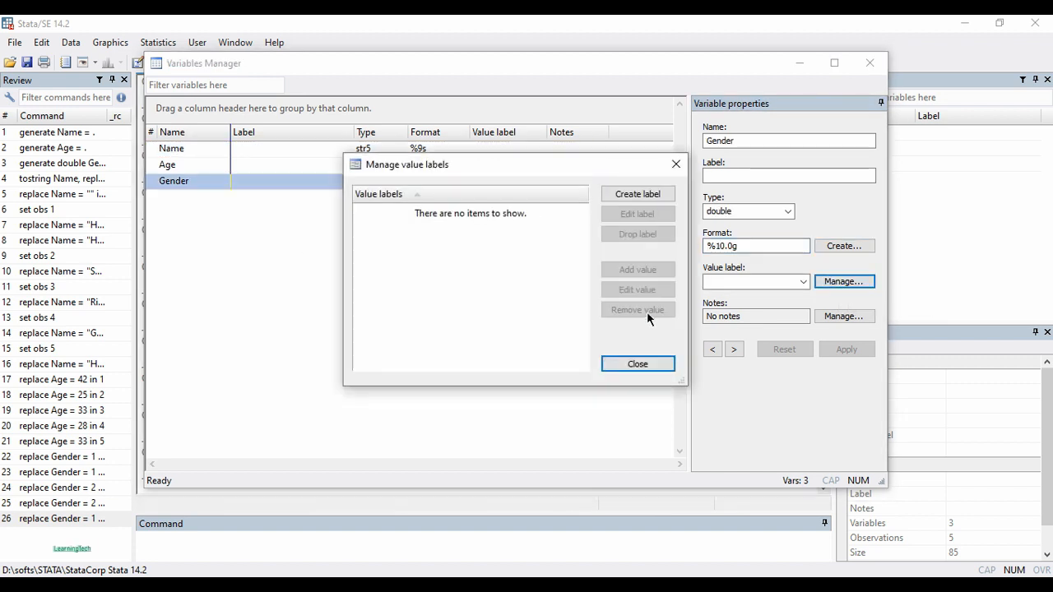
left_click(637, 194)
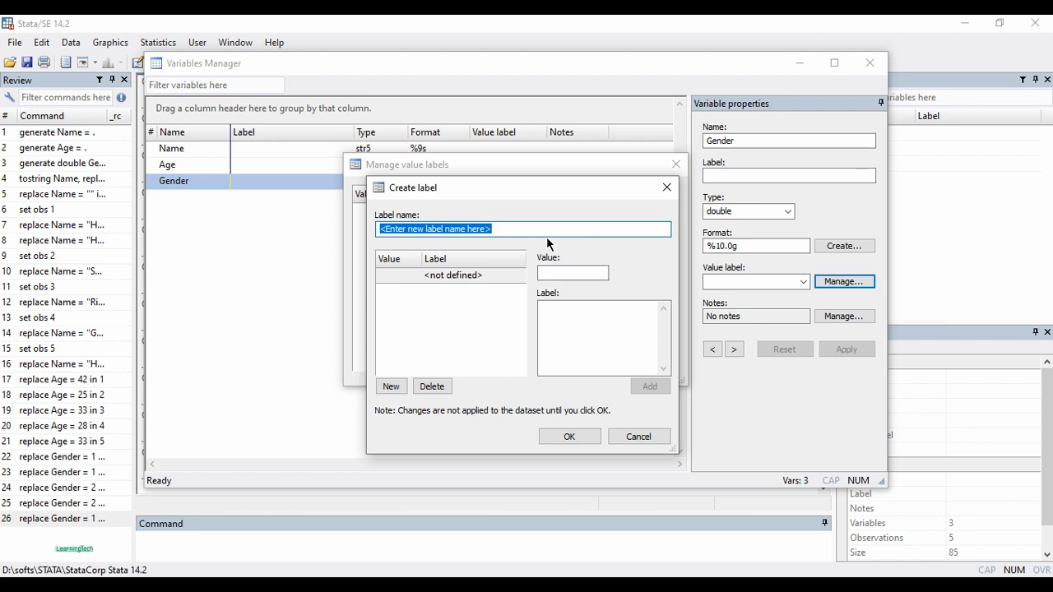
type("G")
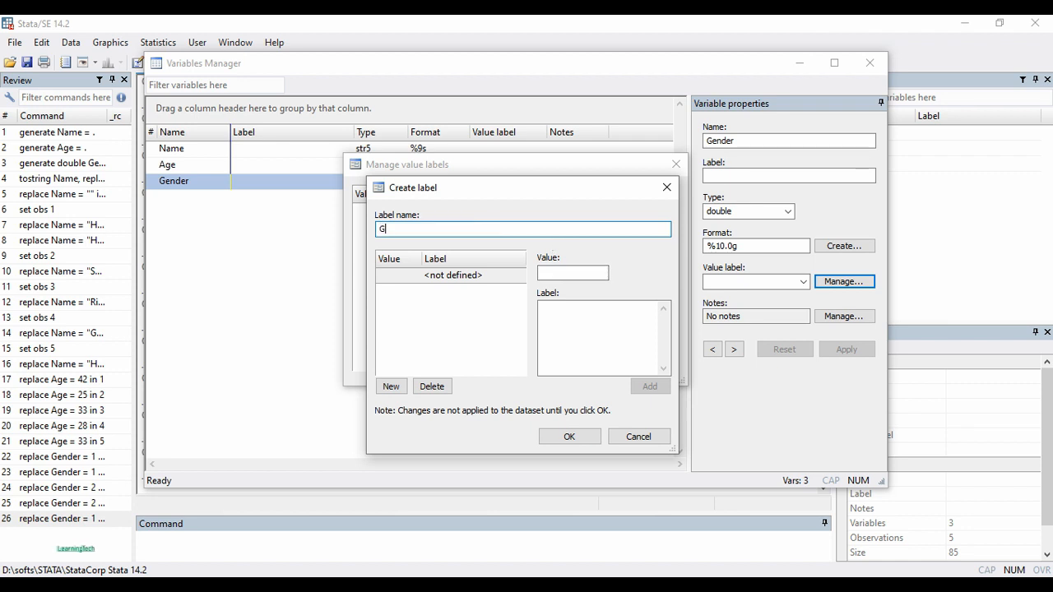
type("ender")
Step: Add value 1 with the label Male to the Gender value label
left_click(599, 271)
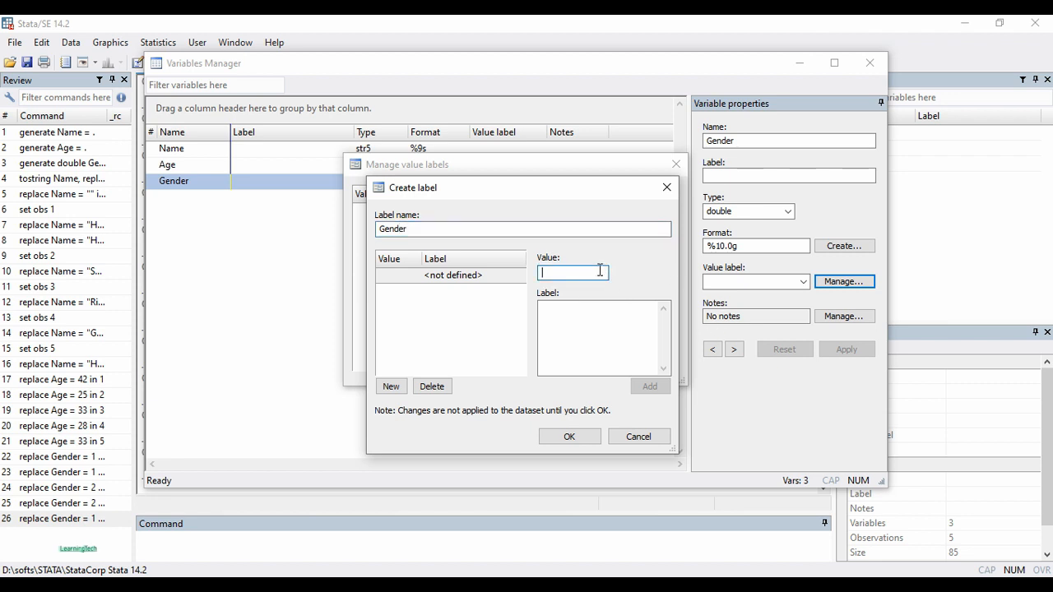
type("1")
left_click(601, 333)
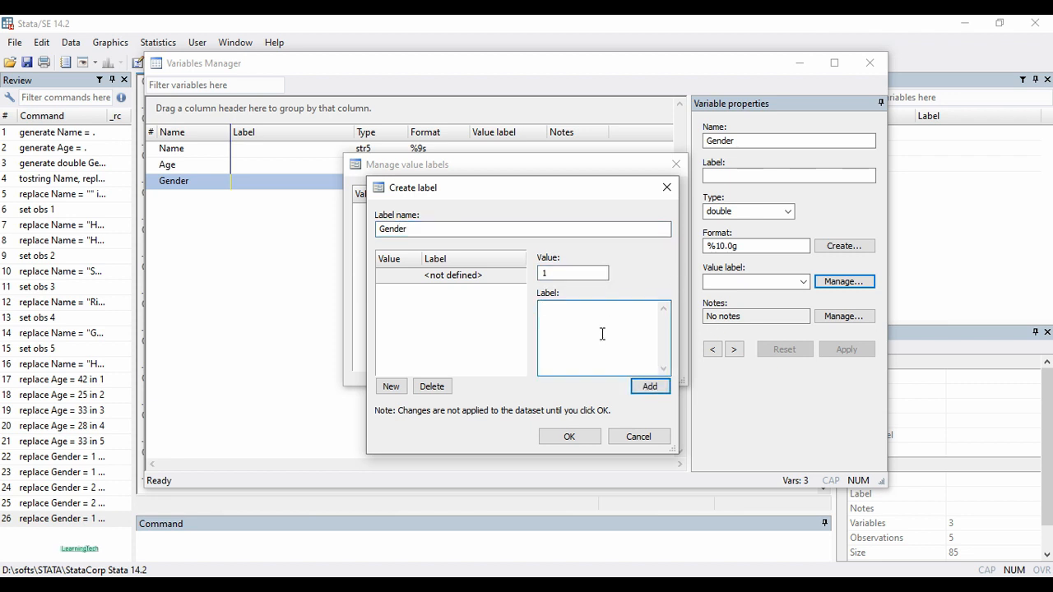
type("Male")
left_click(649, 387)
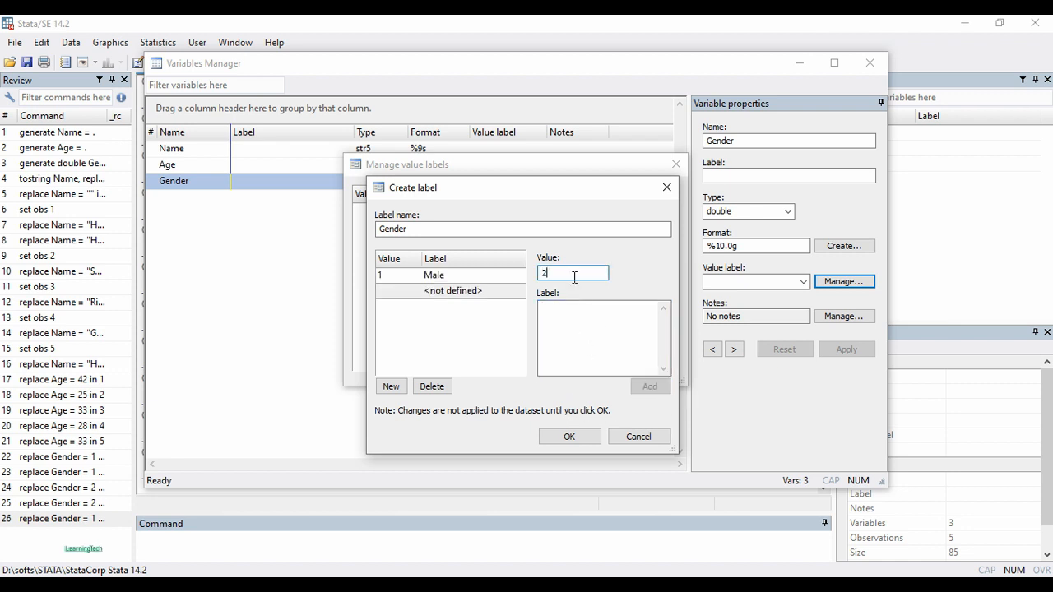
Step: Add value 2 with the label Female, save the Gender value label and close the value label manager
type("2")
left_click(588, 328)
type("F")
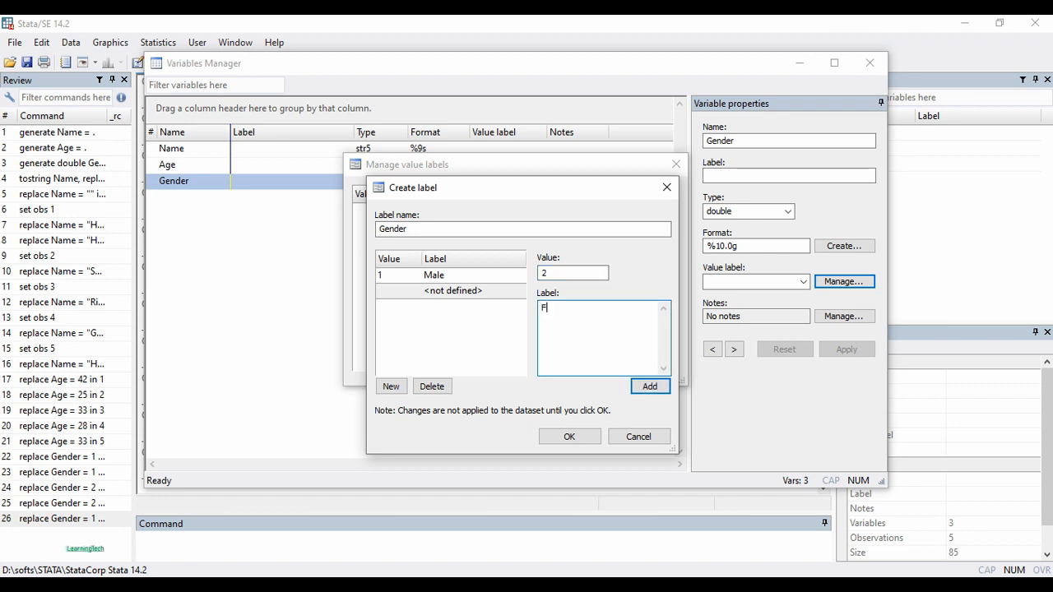
type("emale")
left_click(639, 387)
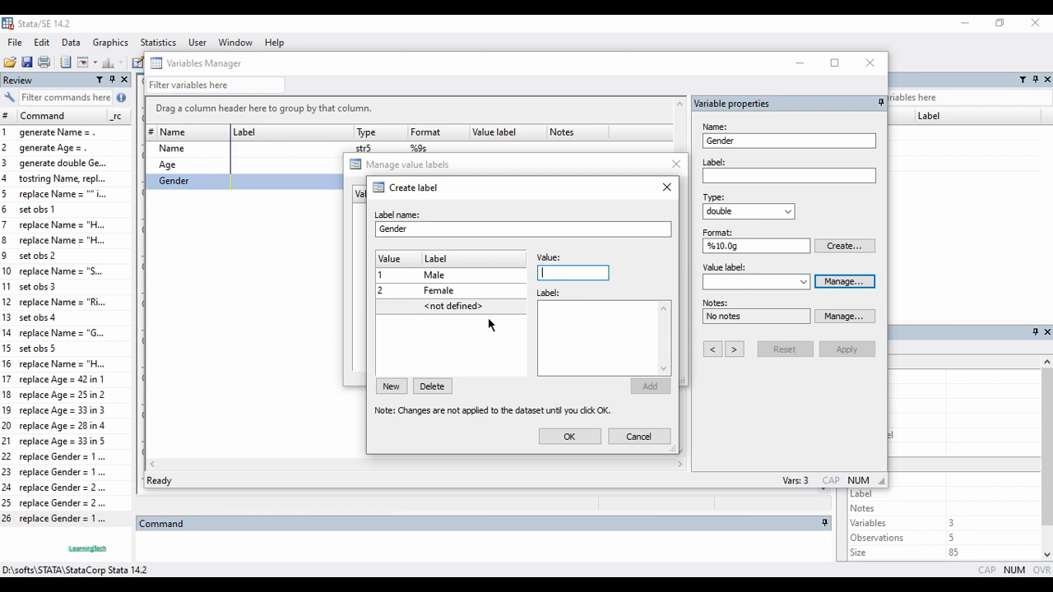
left_click(572, 437)
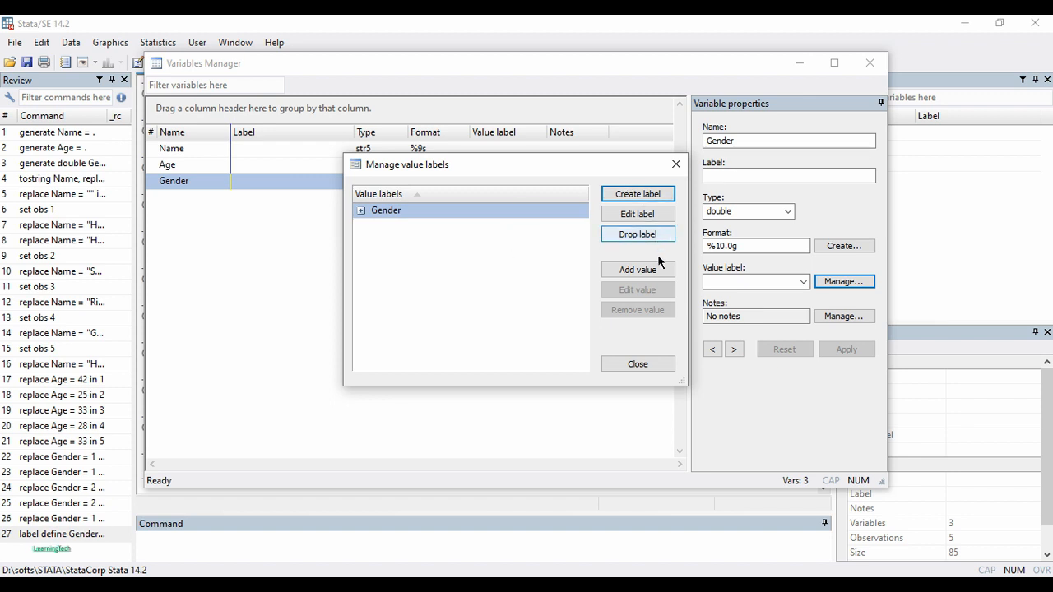
left_click(637, 364)
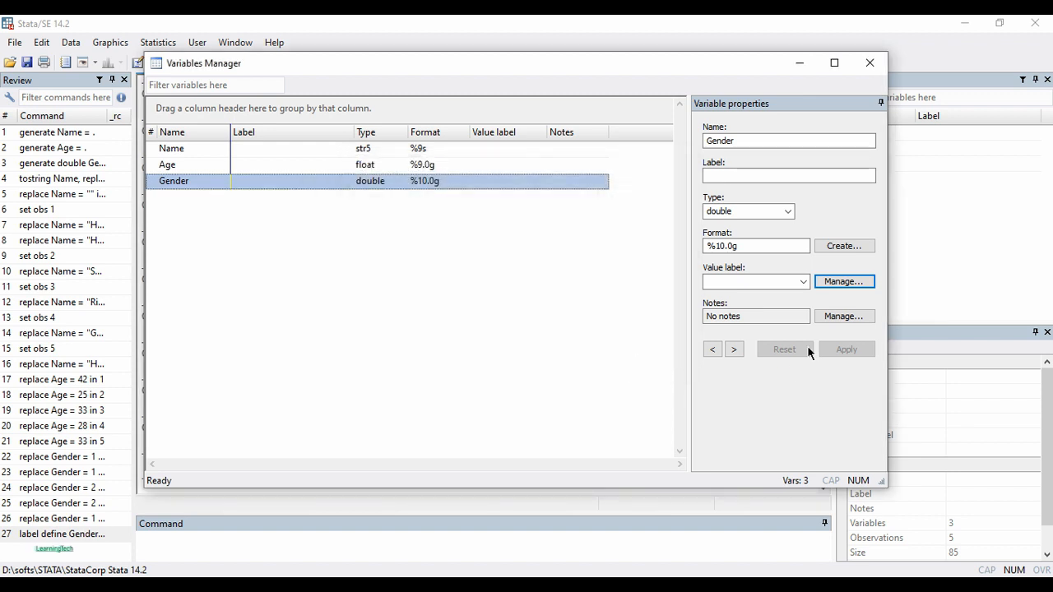
Step: Assign the Gender value label to the Gender variable and apply the change
left_click(802, 281)
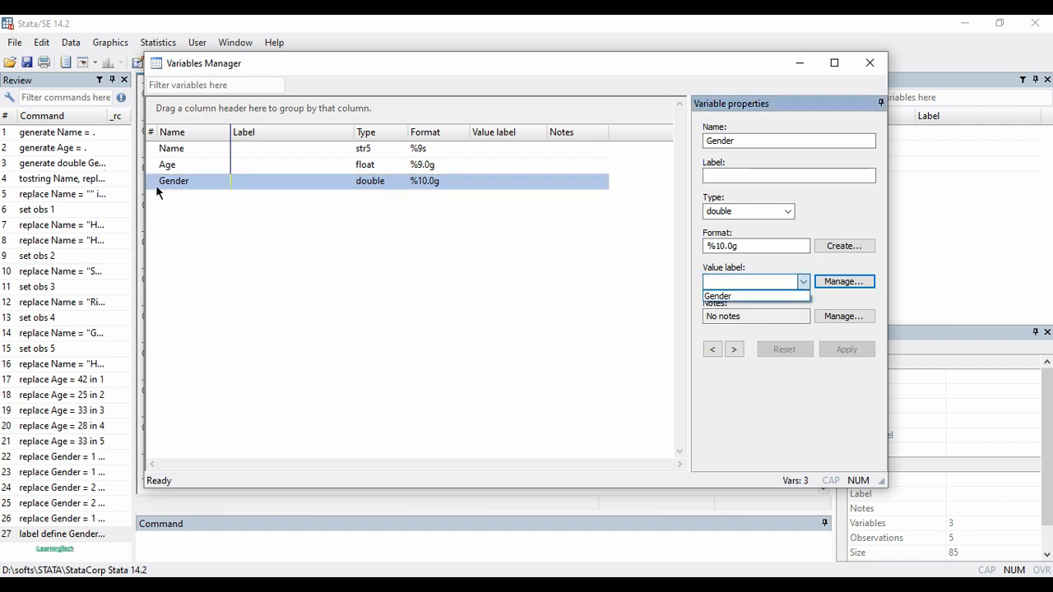
left_click(202, 186)
left_click(804, 281)
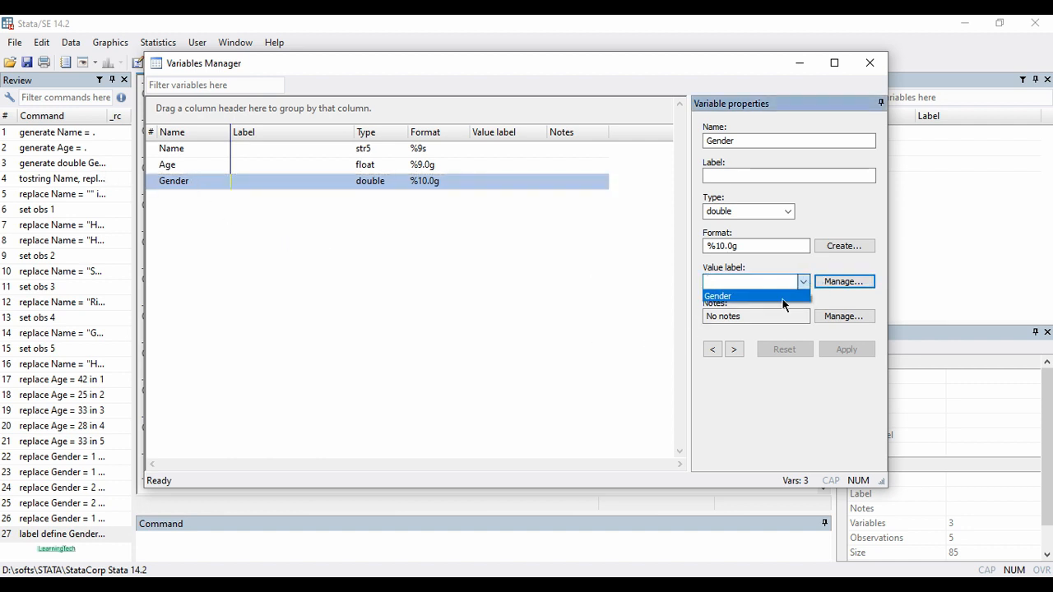
left_click(758, 295)
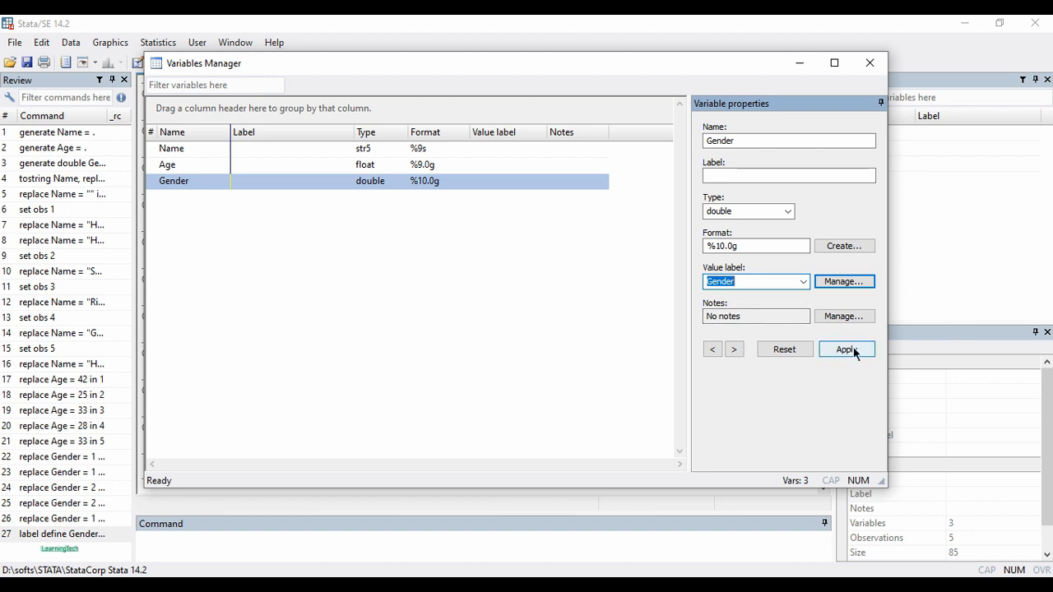
left_click(847, 350)
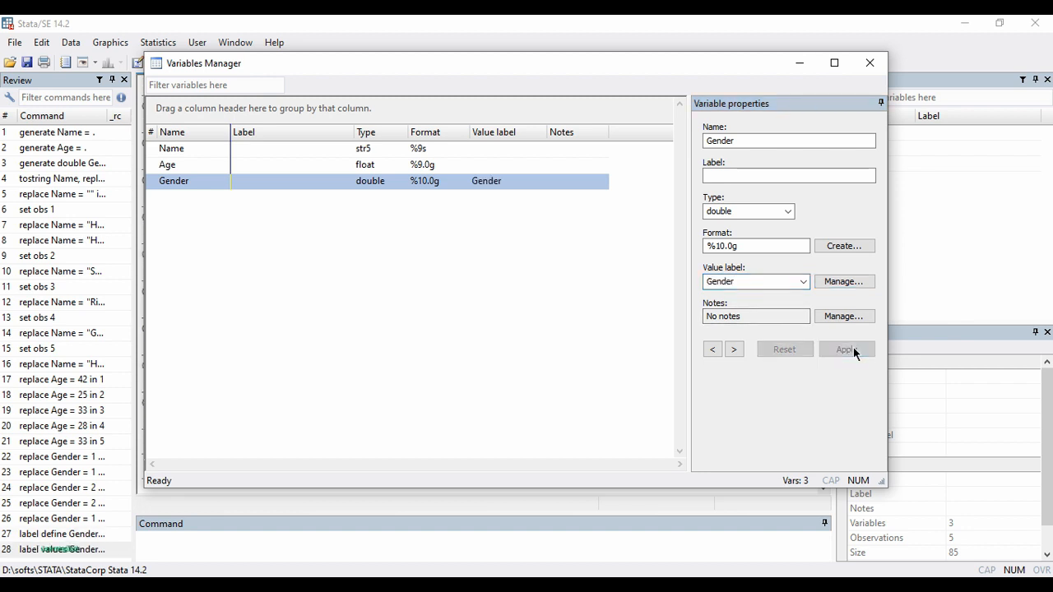
Step: Close the Variables Manager and browse the dataset, checking the Gender cells in rows 1, 3 and 4
left_click(867, 67)
left_click(184, 62)
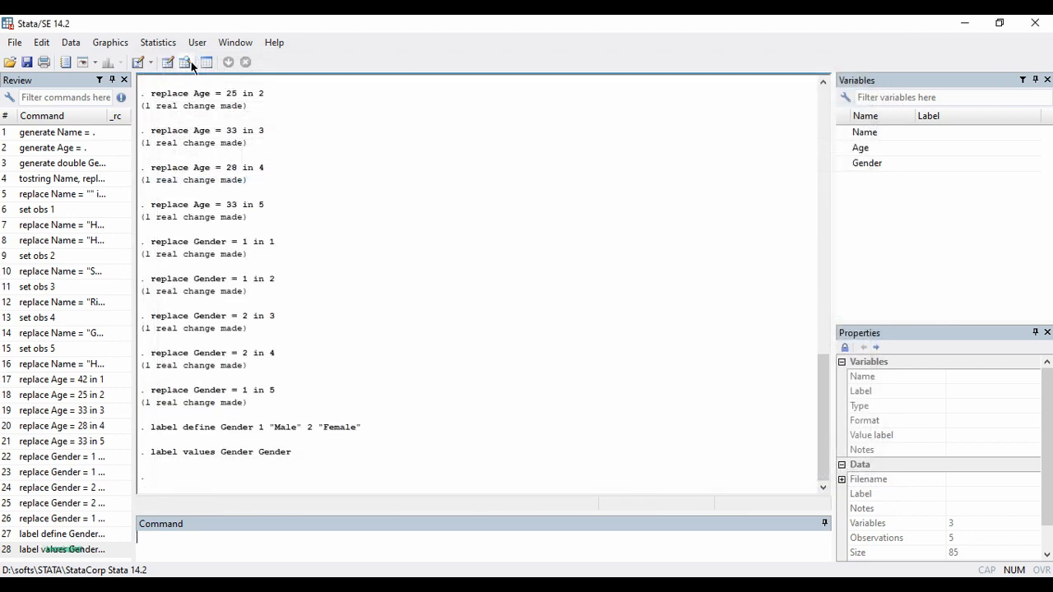
left_click_drag(324, 164, 316, 231)
left_click(380, 216)
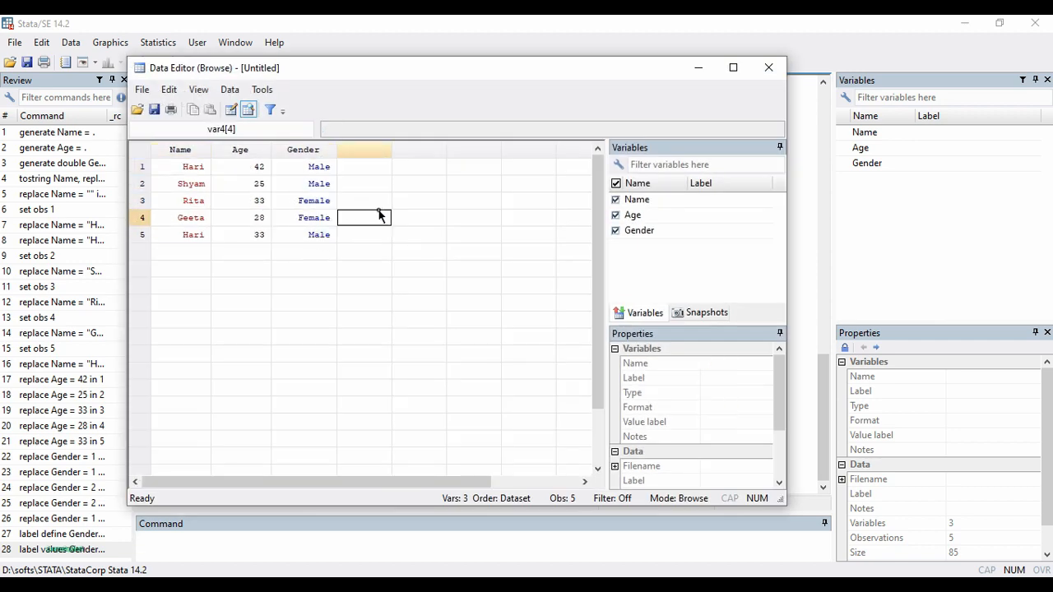
left_click(320, 167)
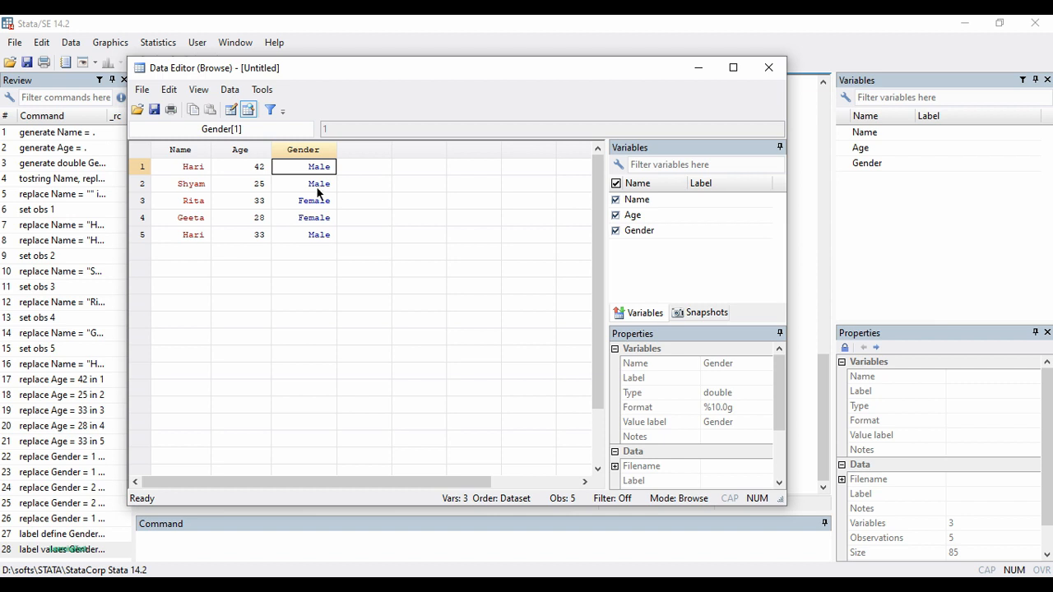
left_click(317, 203)
left_click(314, 218)
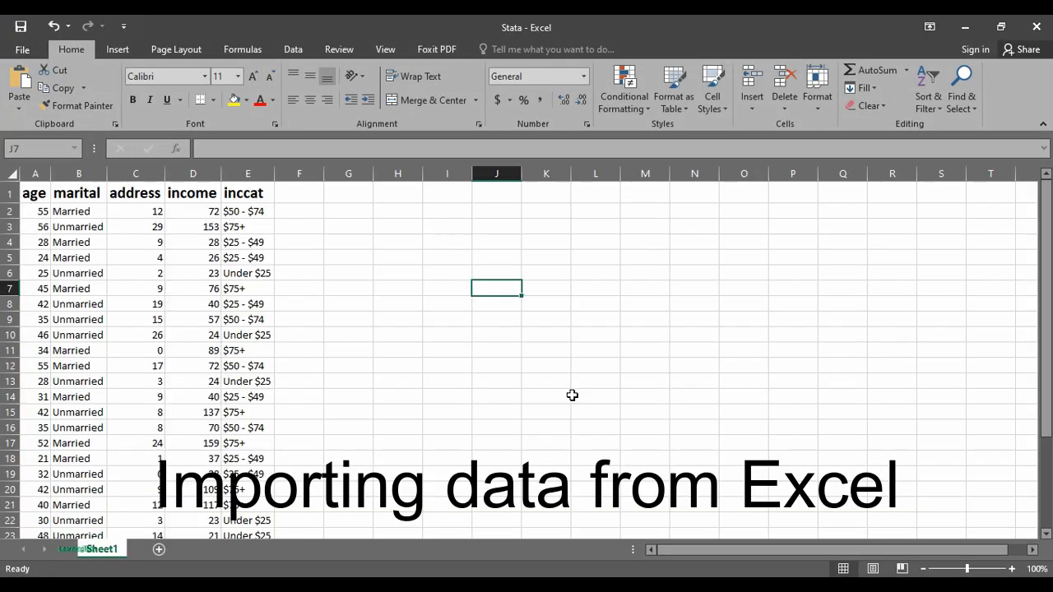
Step: Look over the age, marital, address, income and inccat data in the Excel workbook
left_click(202, 275)
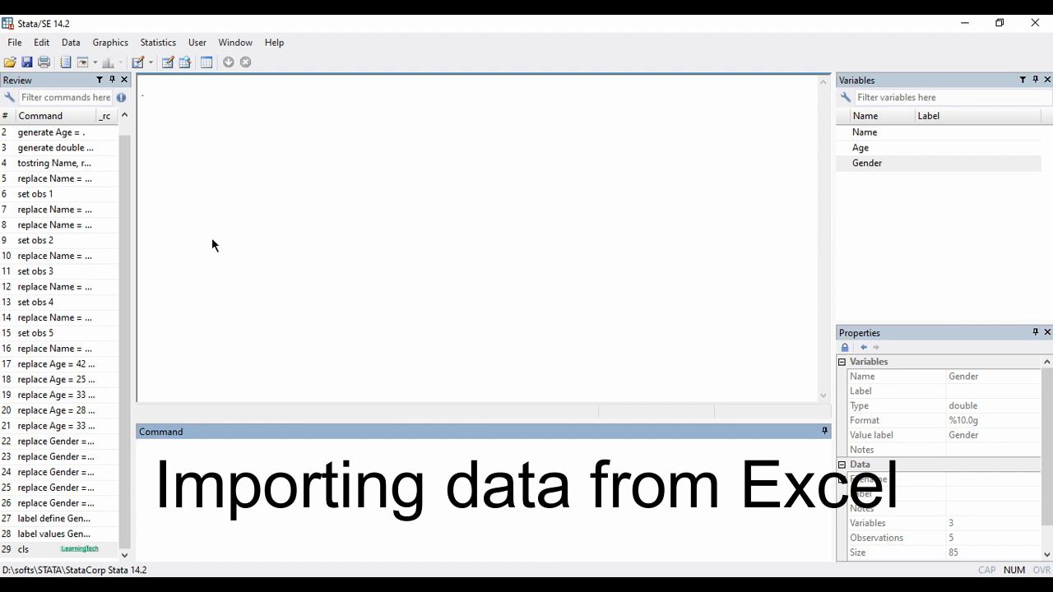
left_click(964, 23)
left_click_drag(45, 191, 233, 548)
left_click(241, 378)
scroll(242, 384, "up", 1)
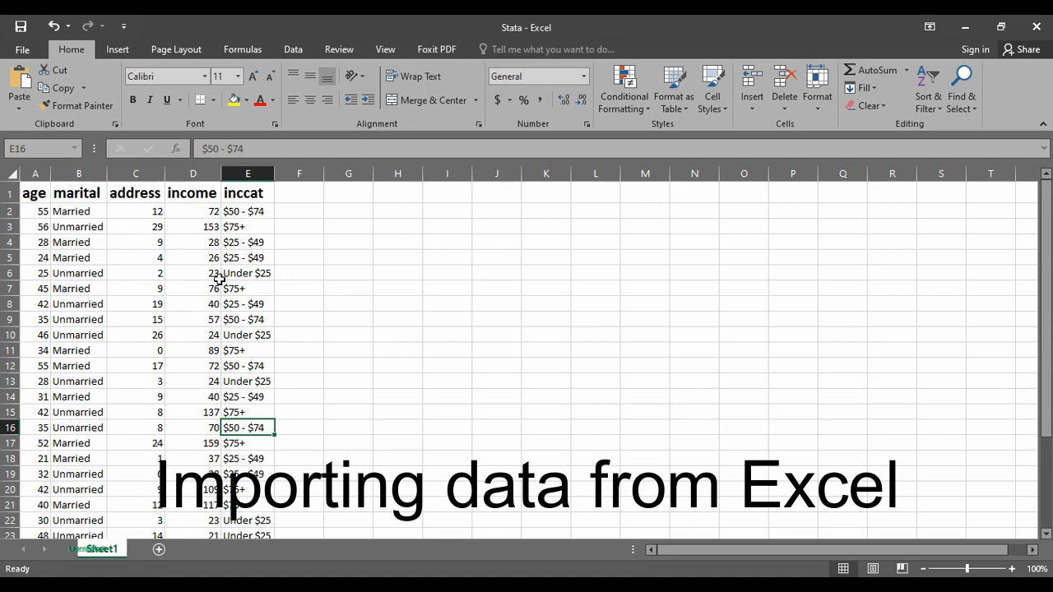
Step: Copy the full data range A1:E31, including the header row, from Sheet1
left_click_drag(33, 193, 263, 533)
left_click_drag(251, 496, 255, 555)
left_click_drag(247, 530, 254, 499)
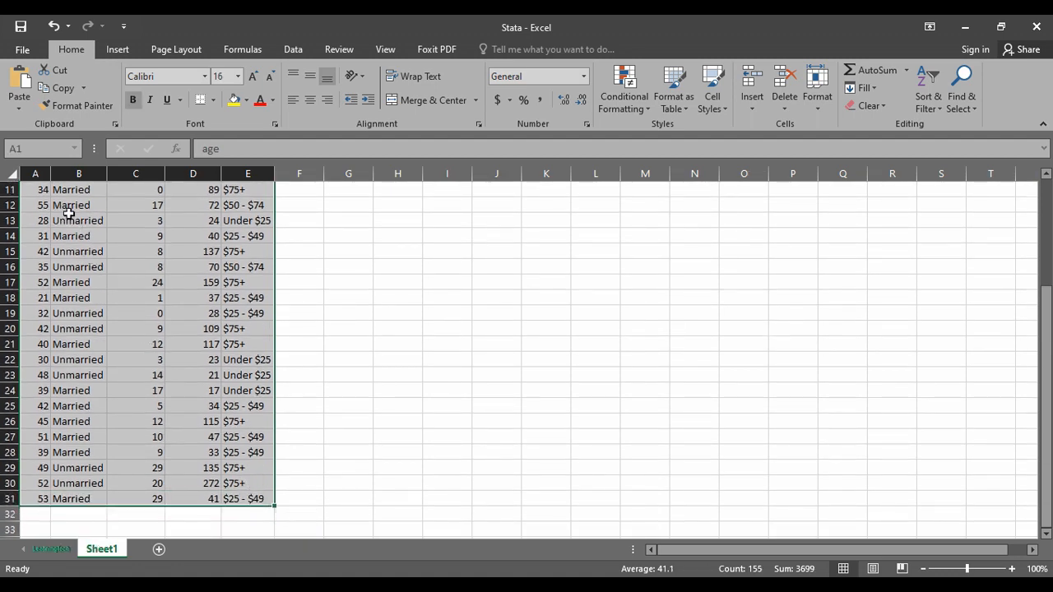
right_click(71, 207)
left_click(140, 245)
scroll(139, 242, "up", 4)
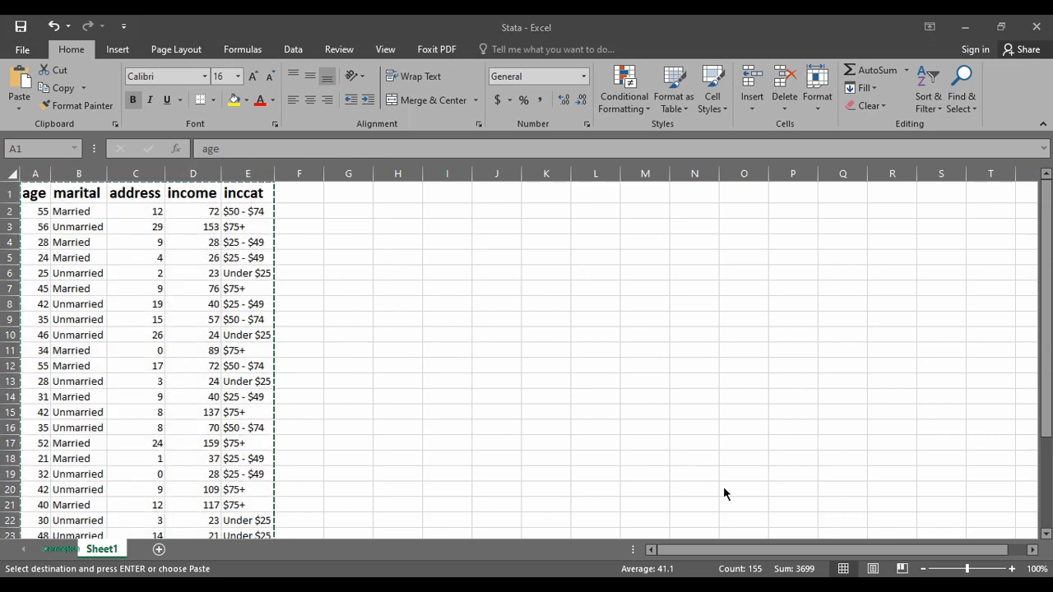
Step: Switch to Stata and paste the copied Excel data into the first cell of a maximized Data Editor in edit mode
key("alt+Tab")
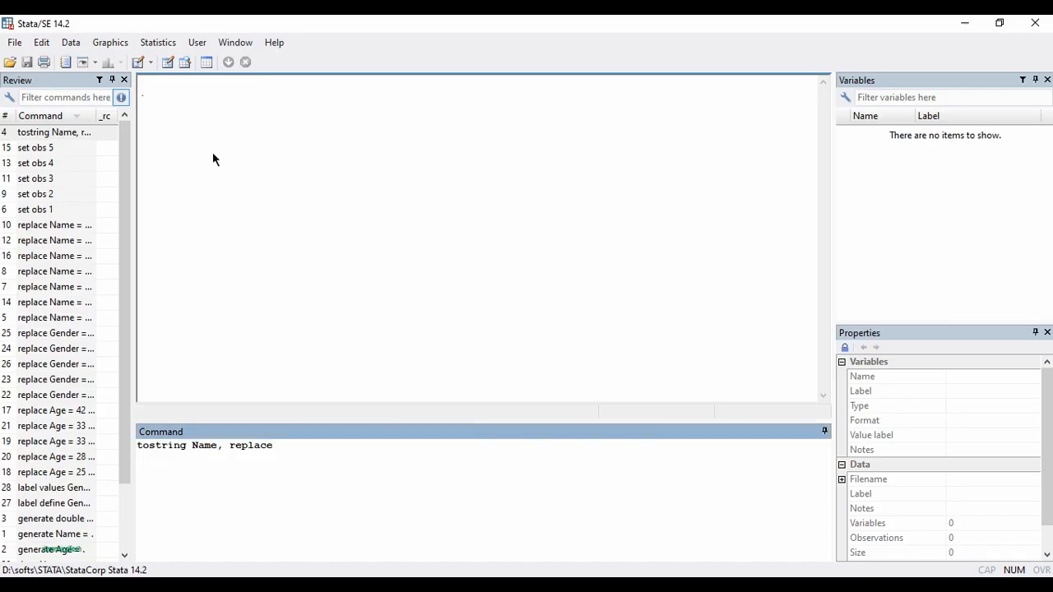
left_click(167, 68)
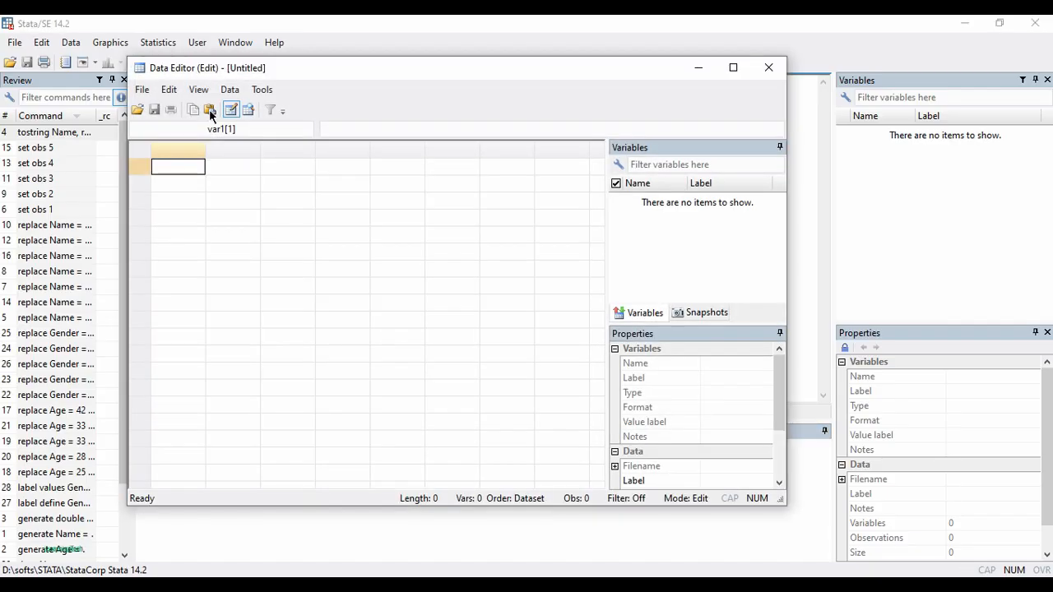
left_click(730, 68)
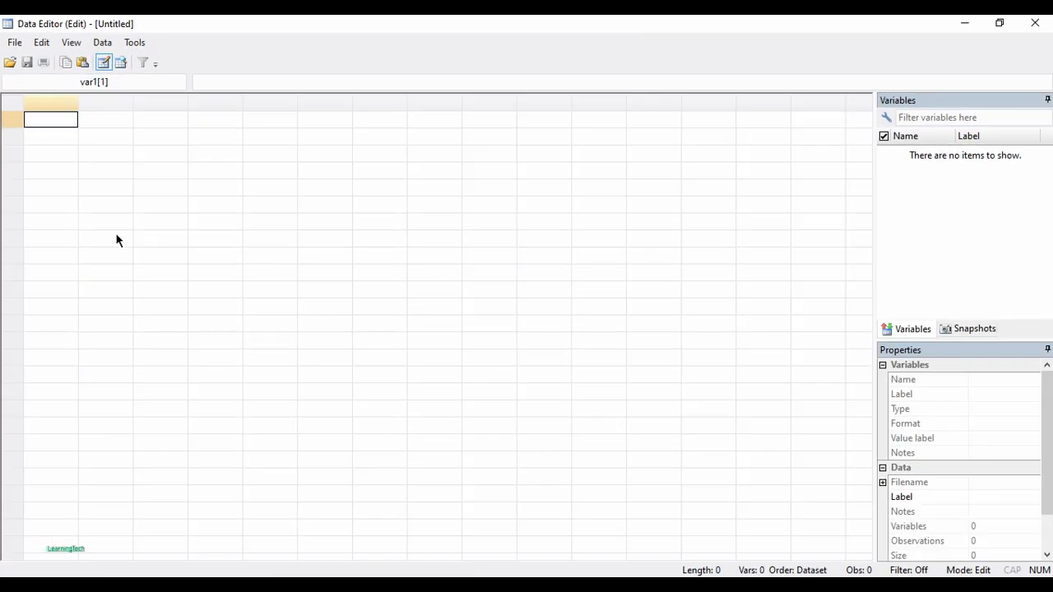
right_click(56, 125)
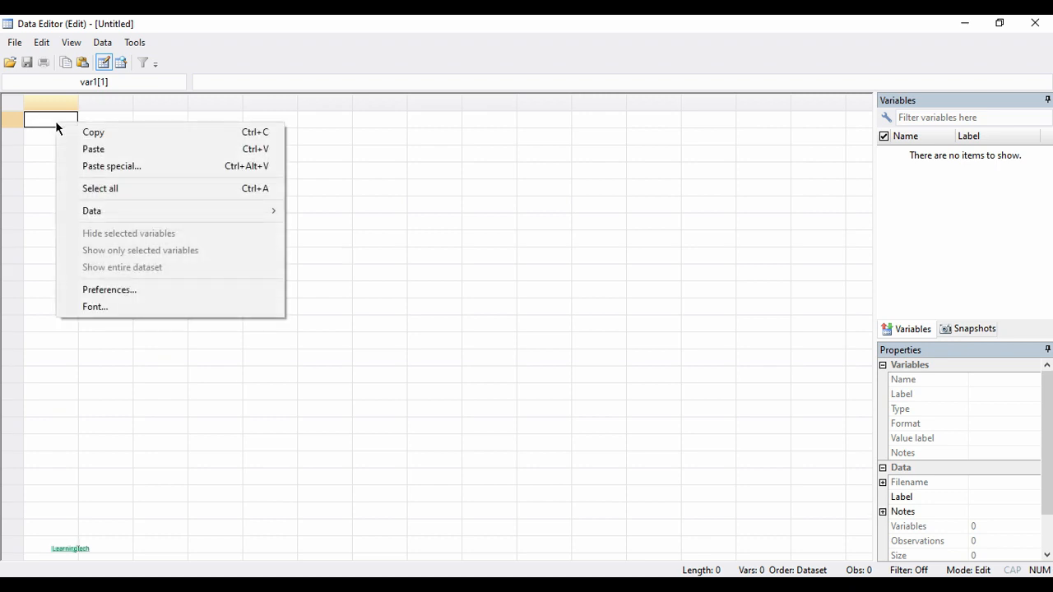
left_click(90, 150)
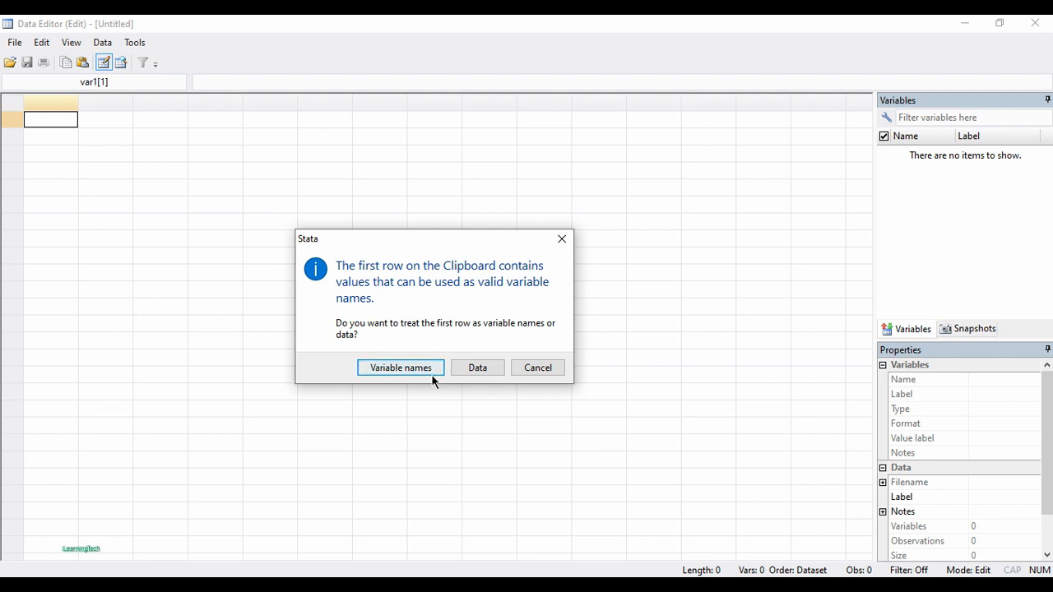
Step: Switch back to Excel and examine the header row from age to inccat as candidate variable names
key("alt+Tab")
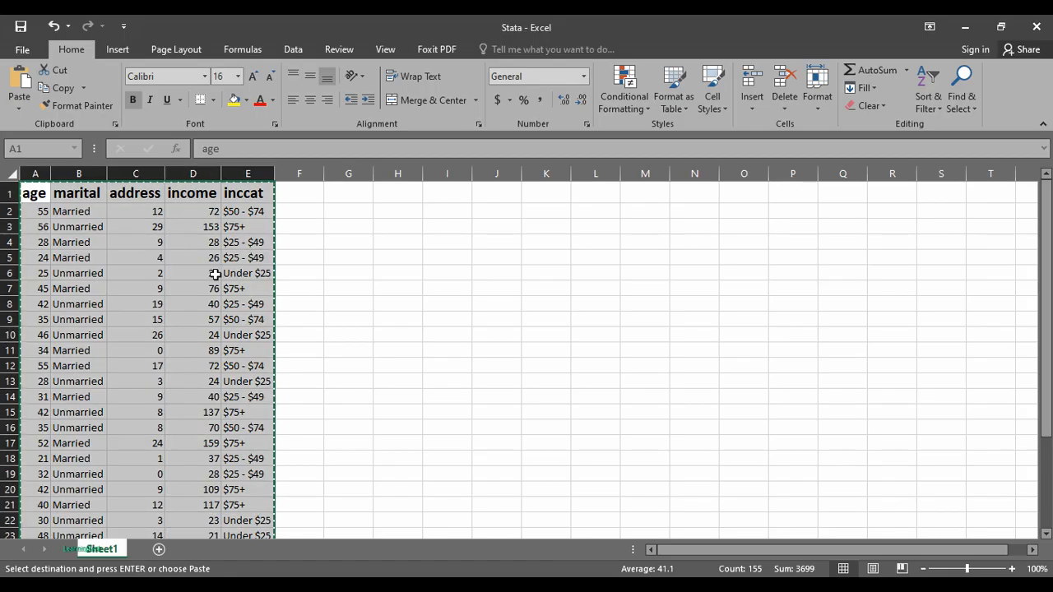
left_click(44, 194)
left_click_drag(59, 192, 241, 188)
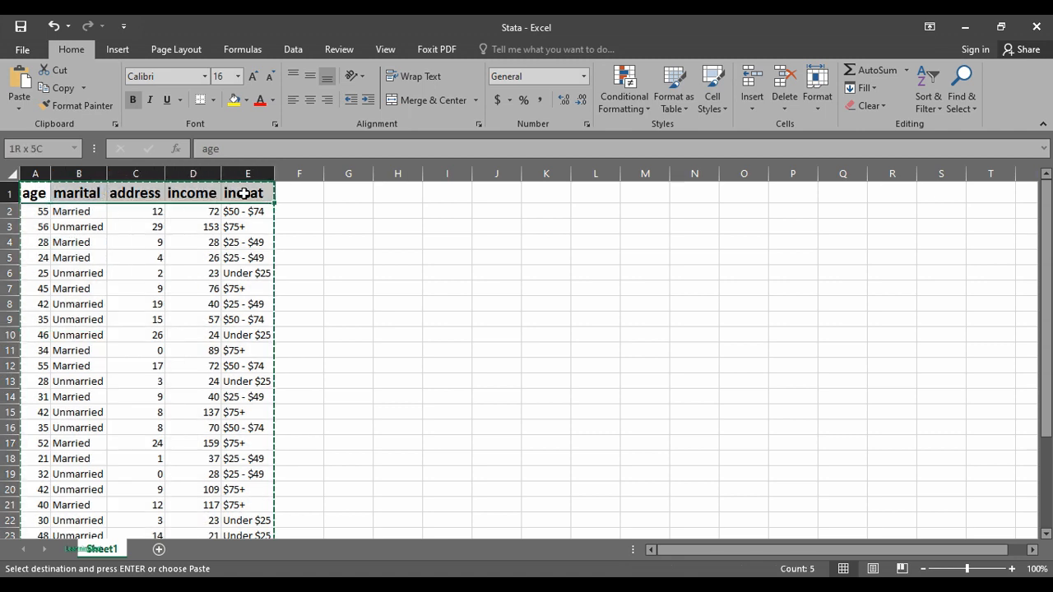
Step: Switch back to Stata and finish pasting the Excel data with its first row treated as variable names
left_click(964, 27)
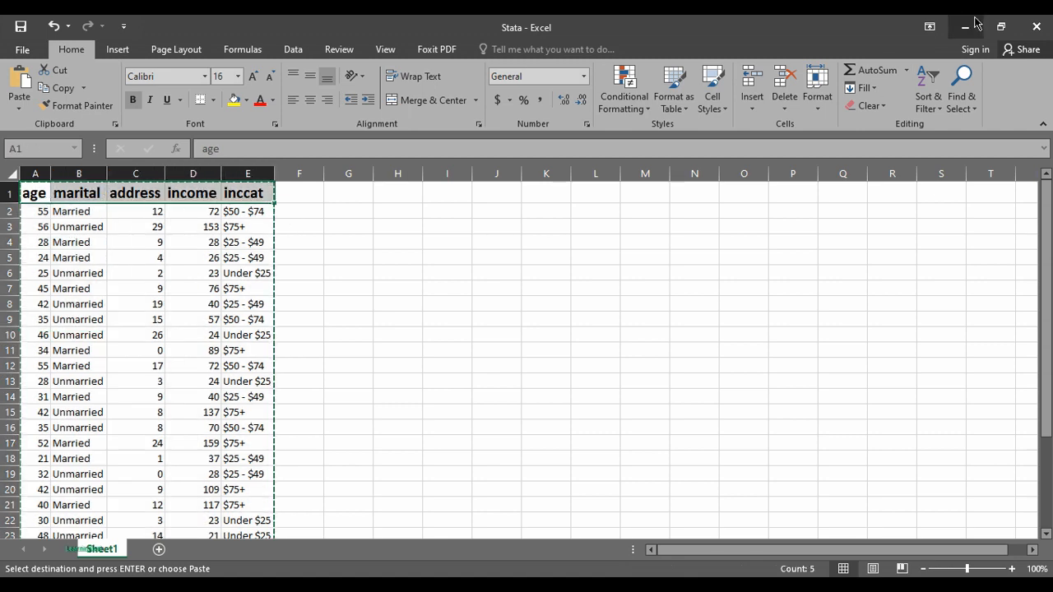
left_click(410, 368)
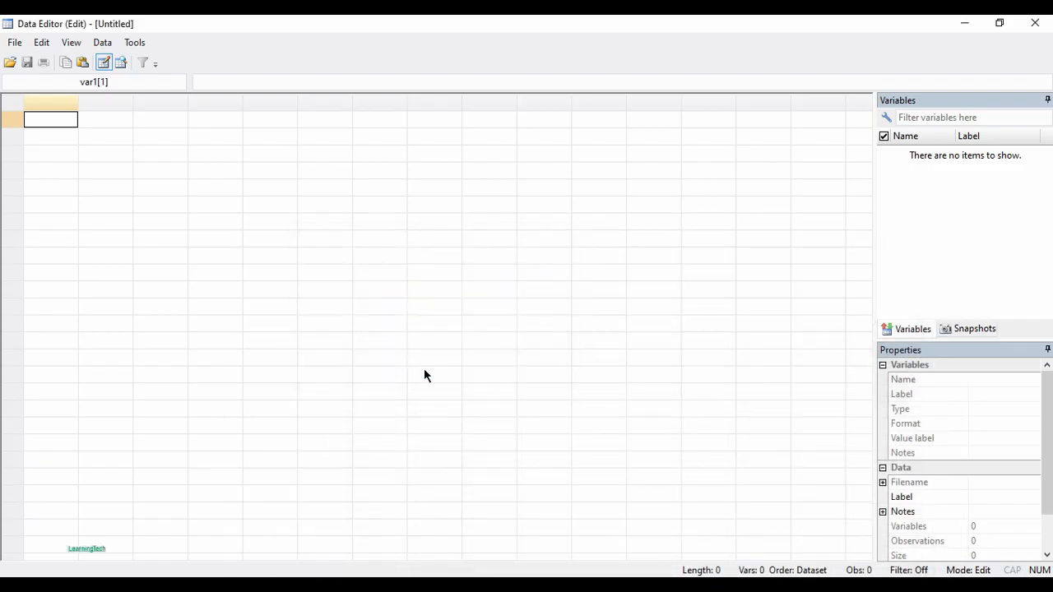
Step: Examine the pasted columns from age to inccat and their rows in the Data Editor
left_click_drag(91, 102, 207, 99)
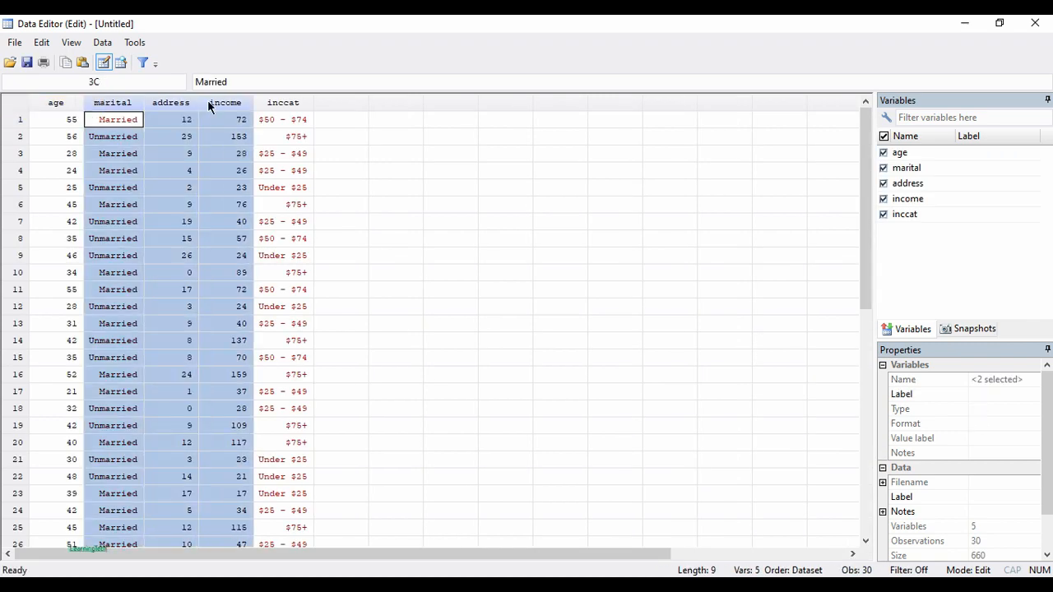
left_click(272, 187)
scroll(257, 238, "down", 6)
scroll(256, 238, "up", 4)
scroll(256, 238, "up", 2)
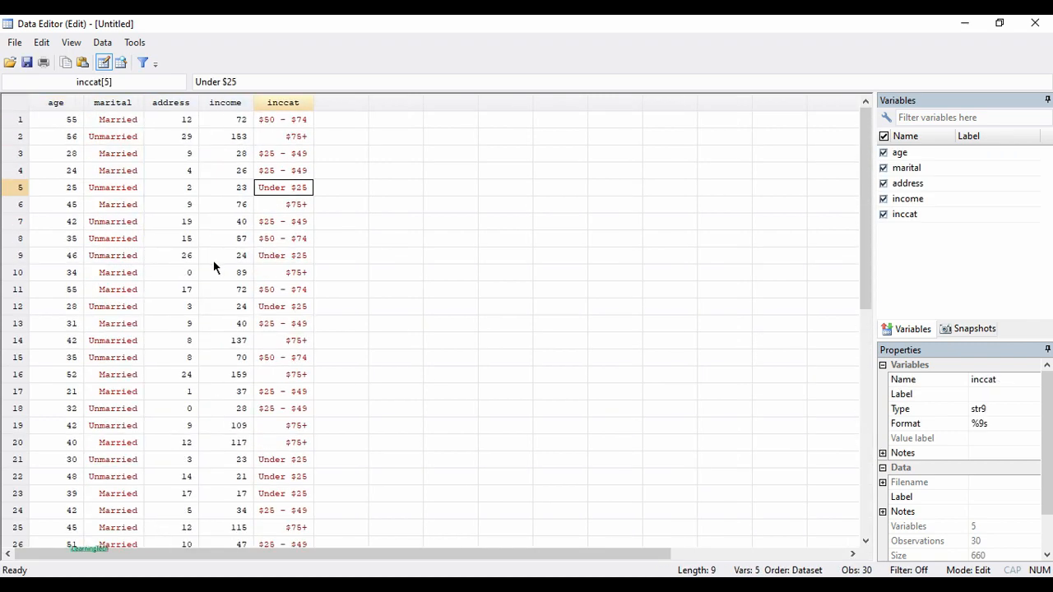
left_click(185, 255)
scroll(247, 305, "down", 5)
scroll(249, 303, "up", 5)
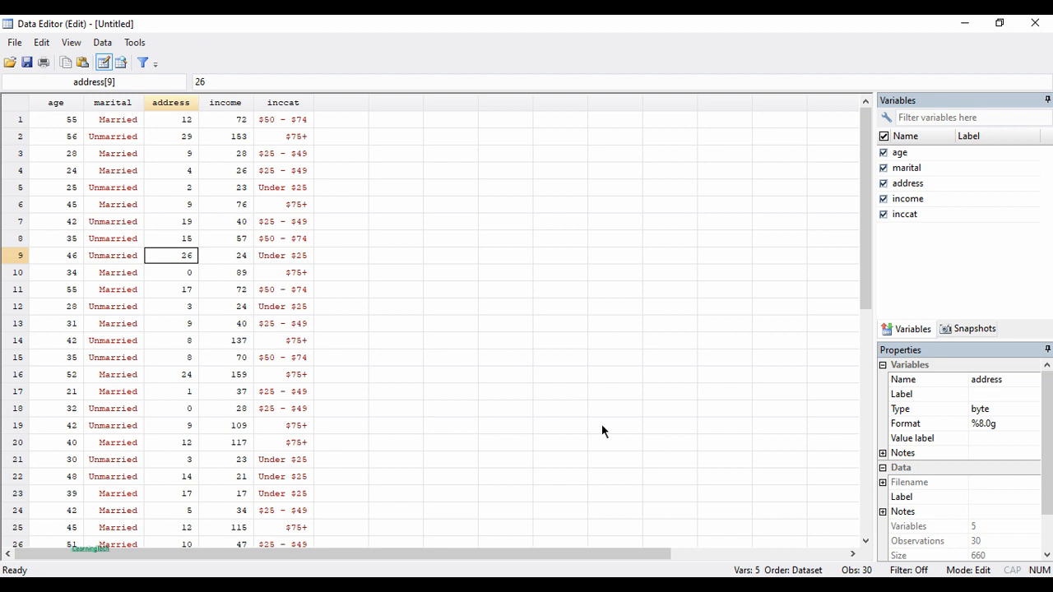
Step: View the Data Editor's file commands available for saving the imported dataset
key("alt+Tab")
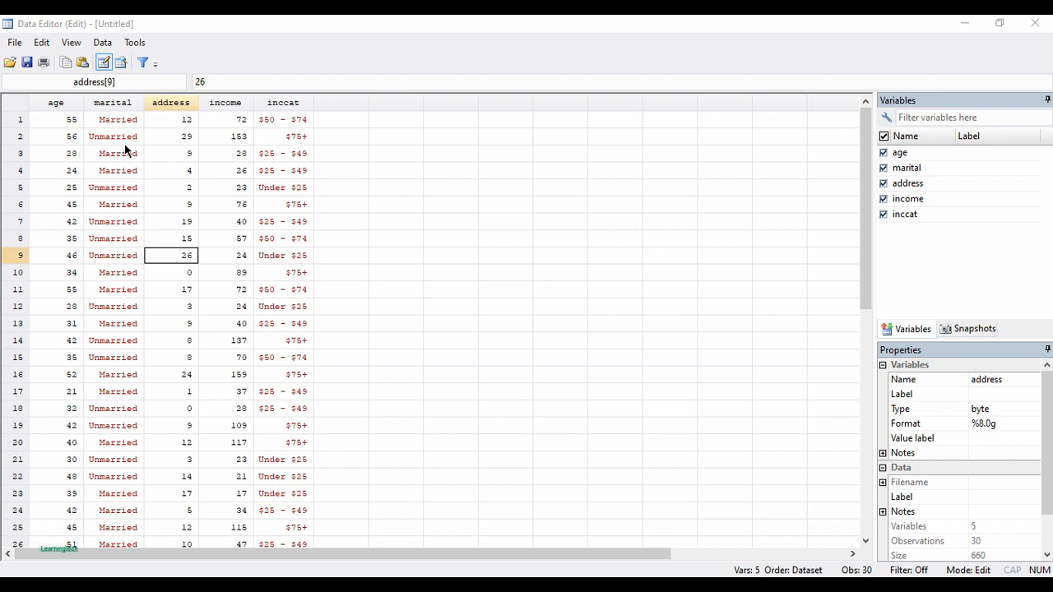
left_click(279, 206)
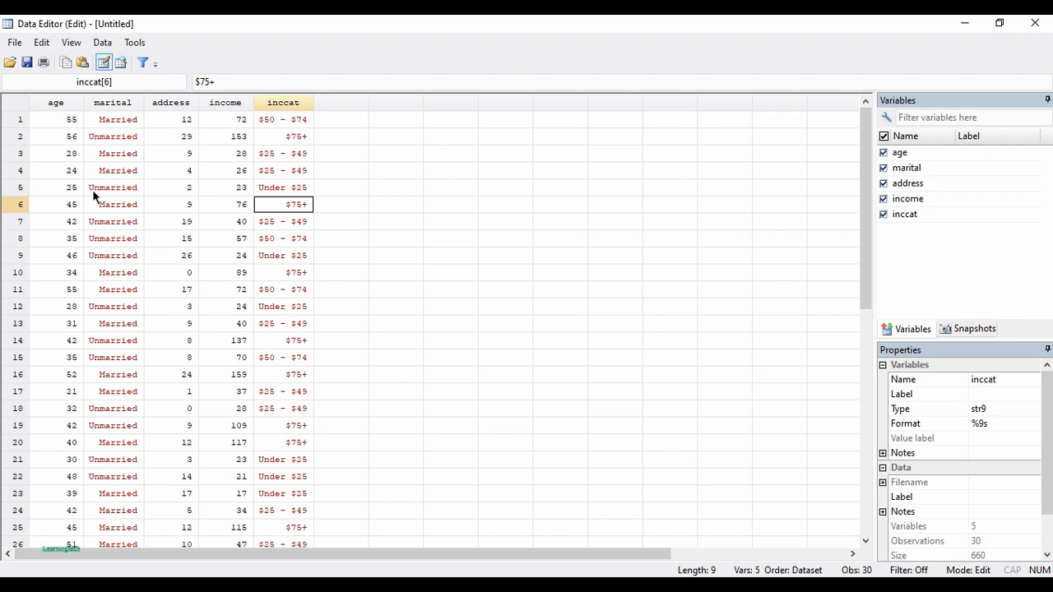
left_click(17, 44)
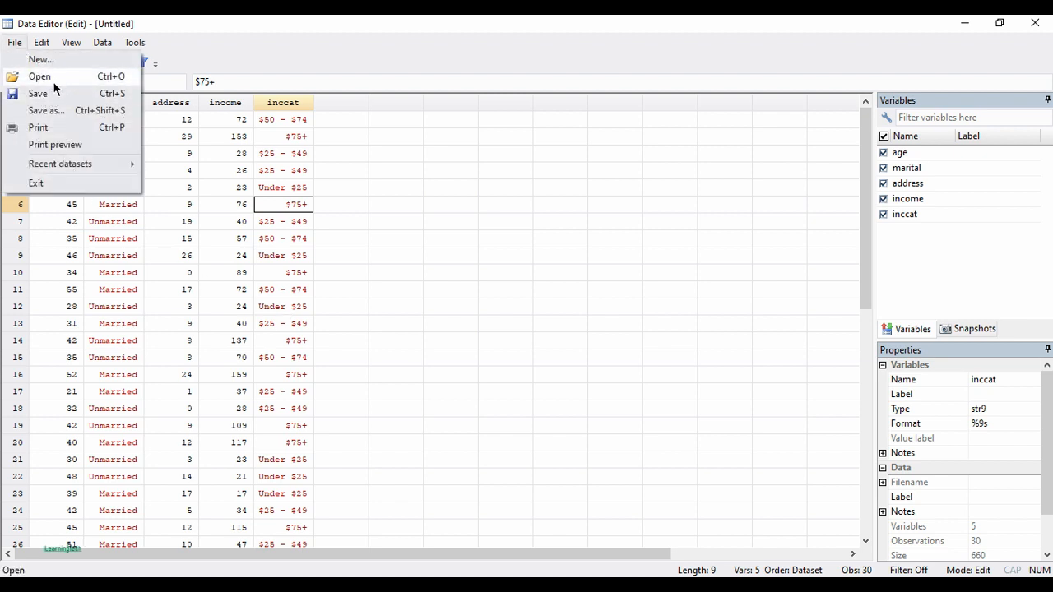
left_click(396, 170)
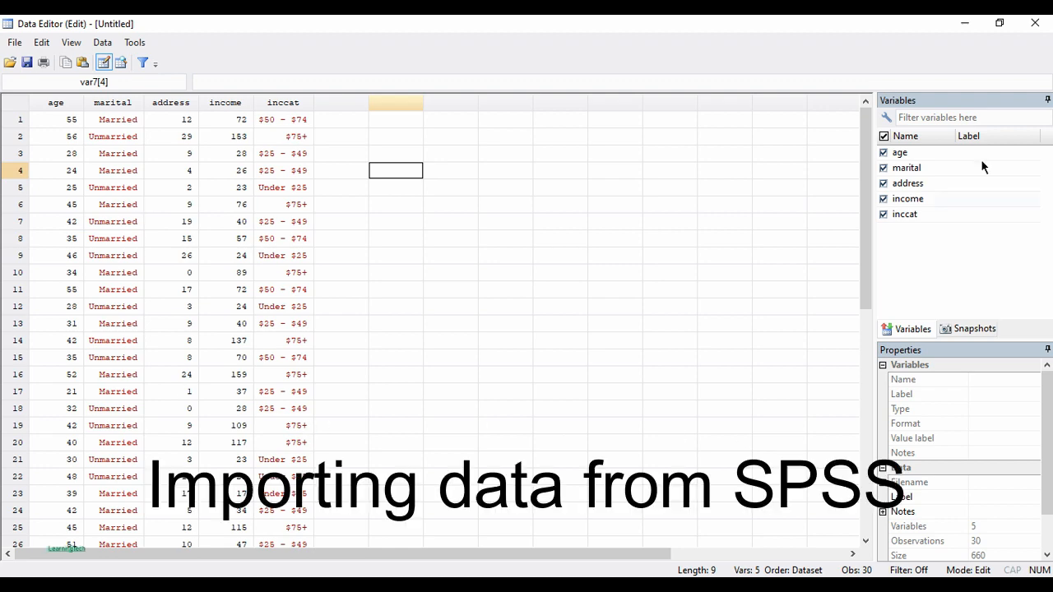
Step: Switch to SPSS and look over the demo.sav records and variable definitions to import into Stata
left_click(963, 23)
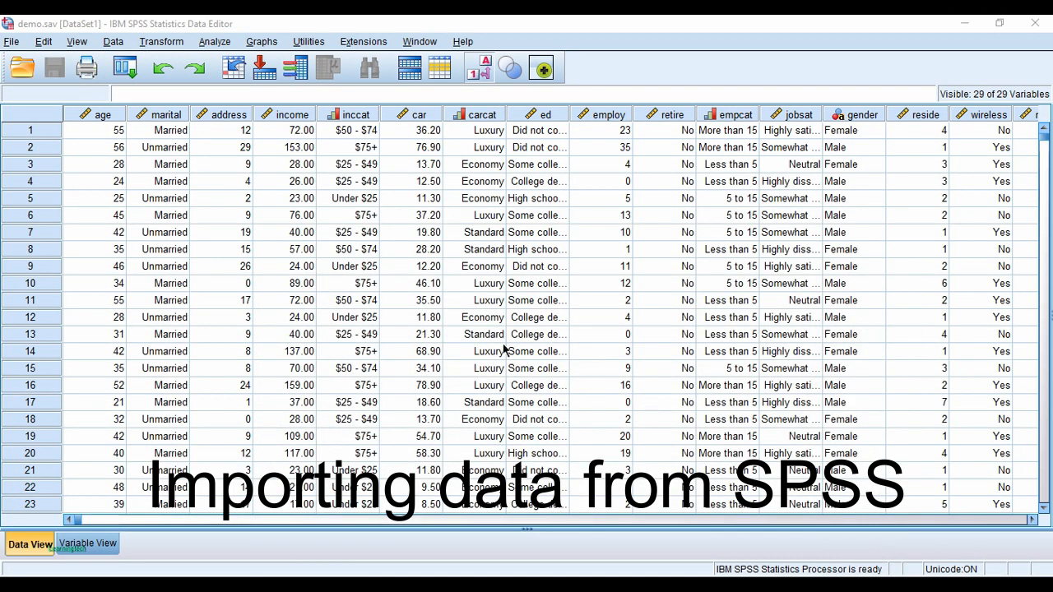
left_click(203, 231)
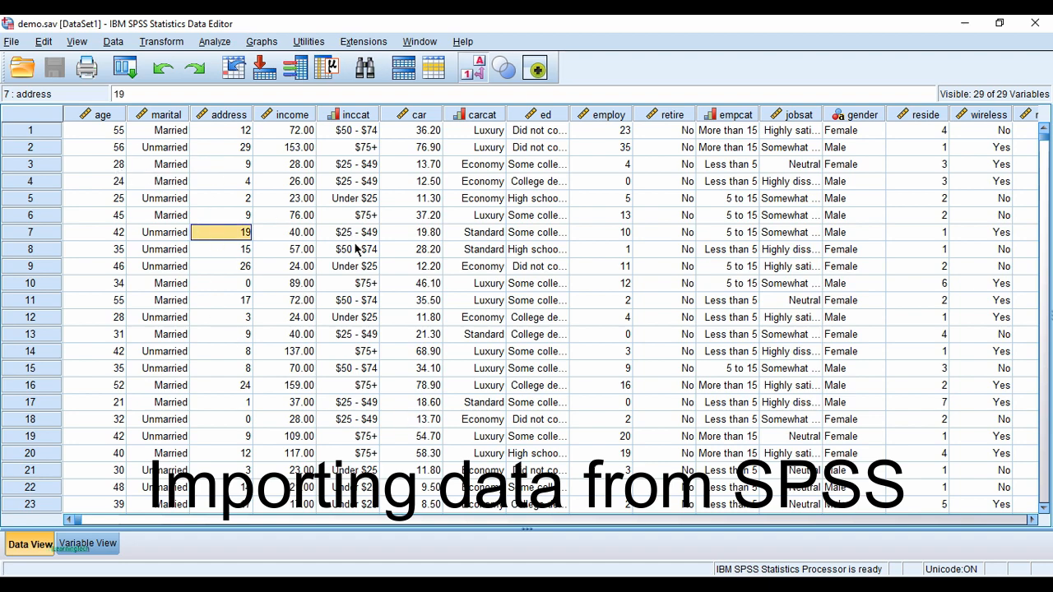
left_click(87, 544)
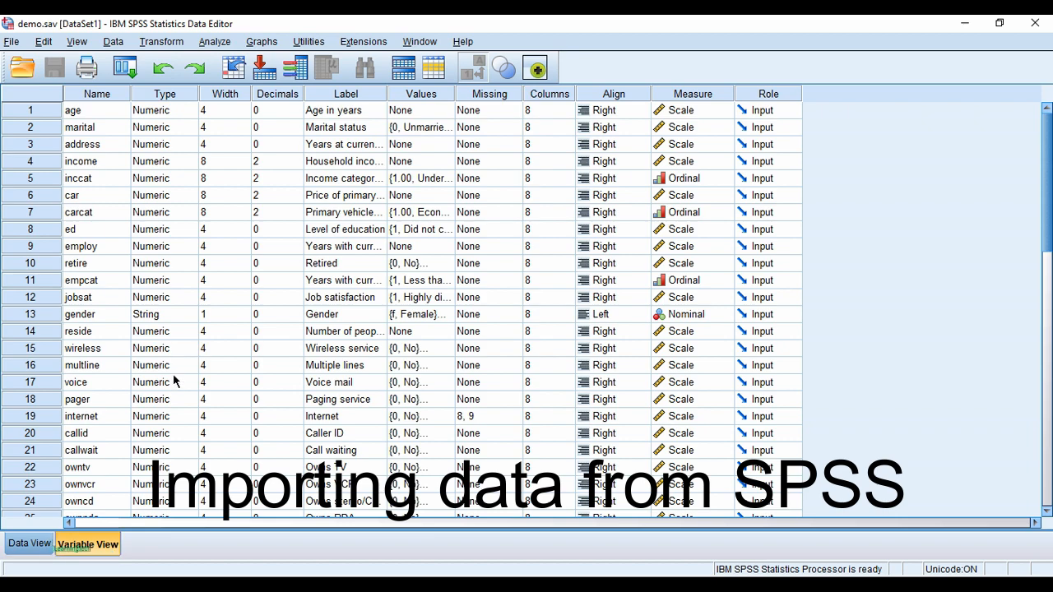
left_click(28, 543)
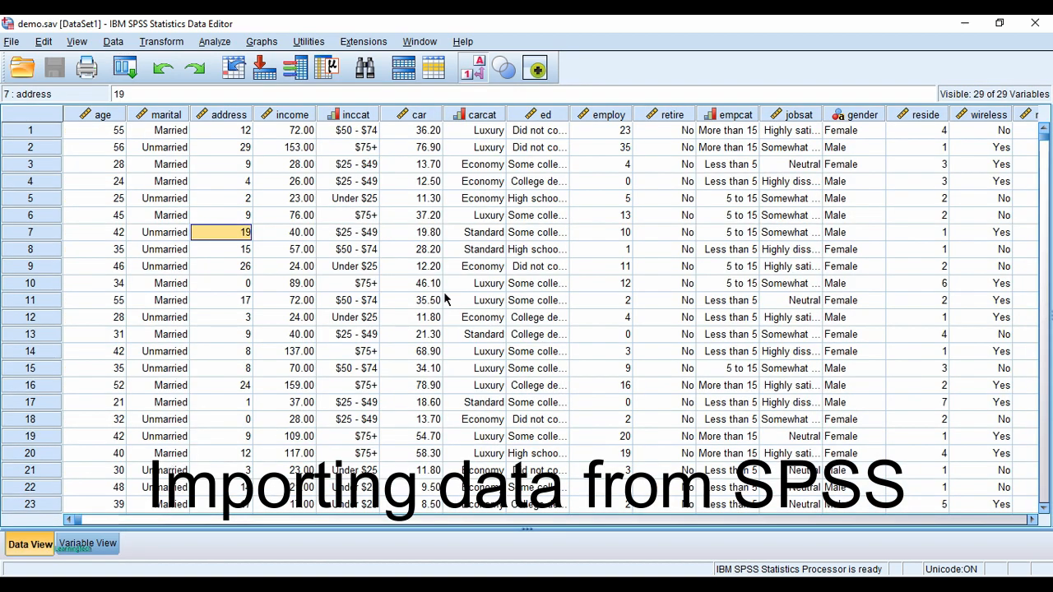
left_click(482, 265)
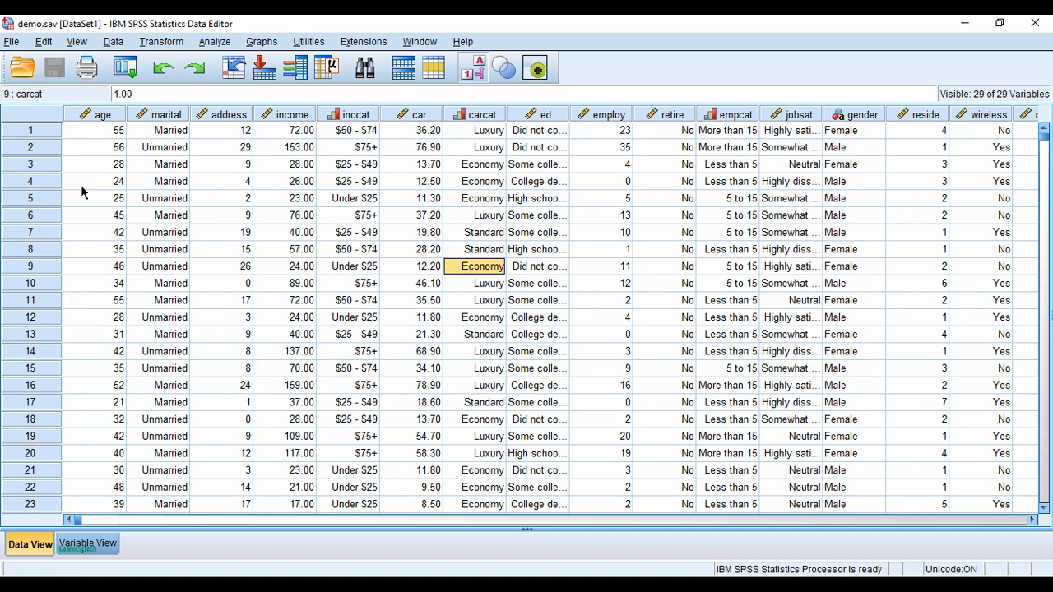
Step: Start saving a copy of demo.sav on the Desktop with the file name Import SPSS
left_click(12, 41)
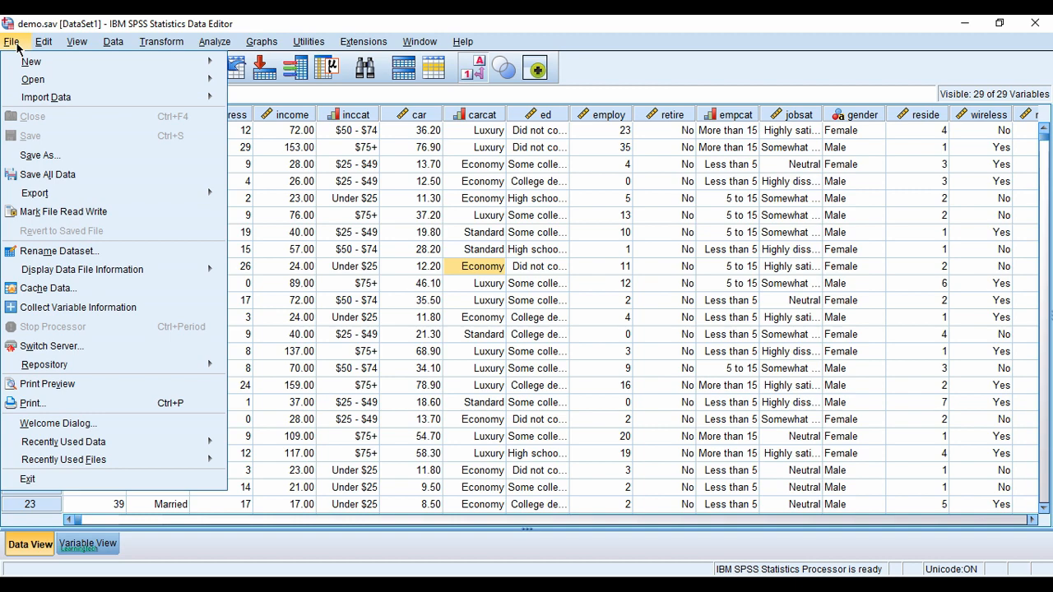
left_click(65, 158)
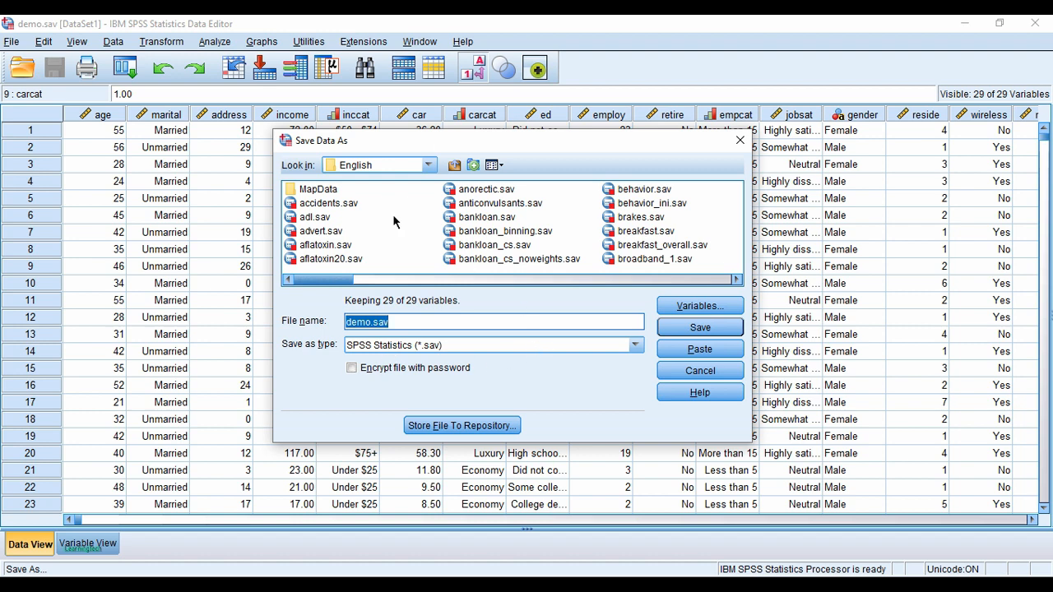
left_click(428, 164)
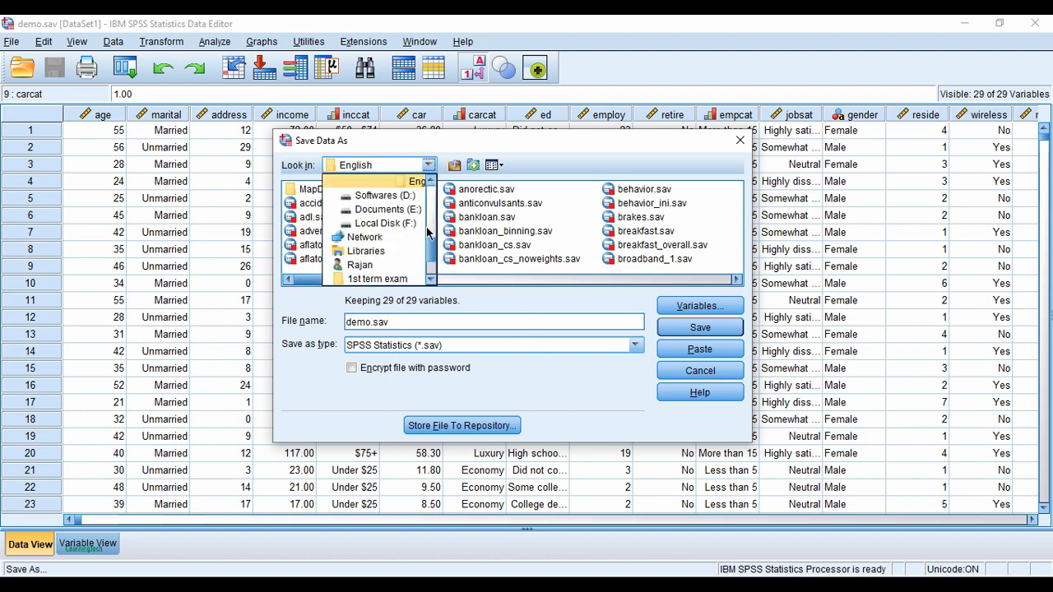
scroll(438, 247, "up", 2)
scroll(439, 247, "up", 5)
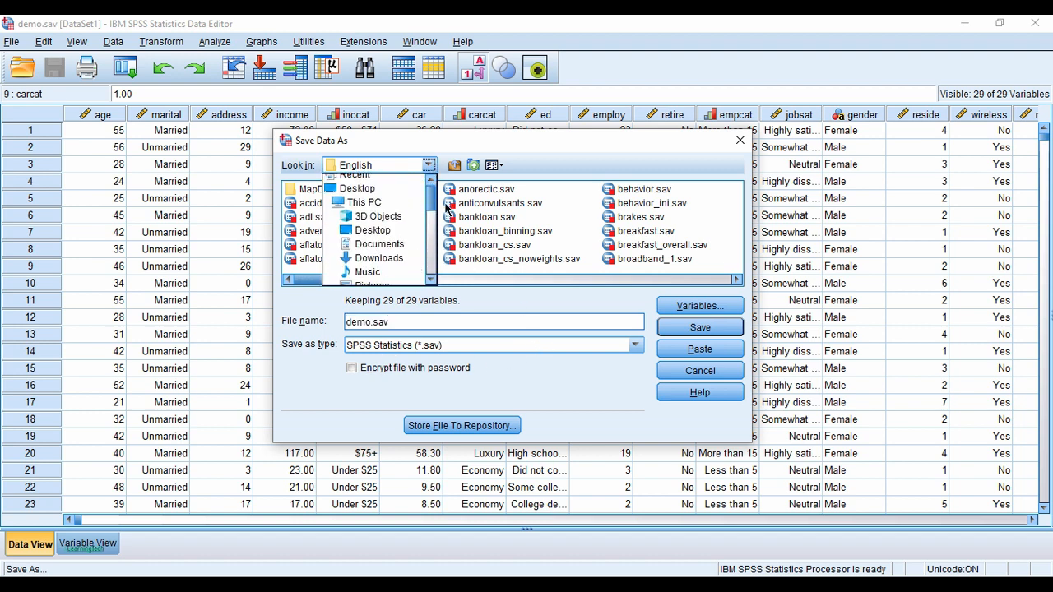
left_click(385, 238)
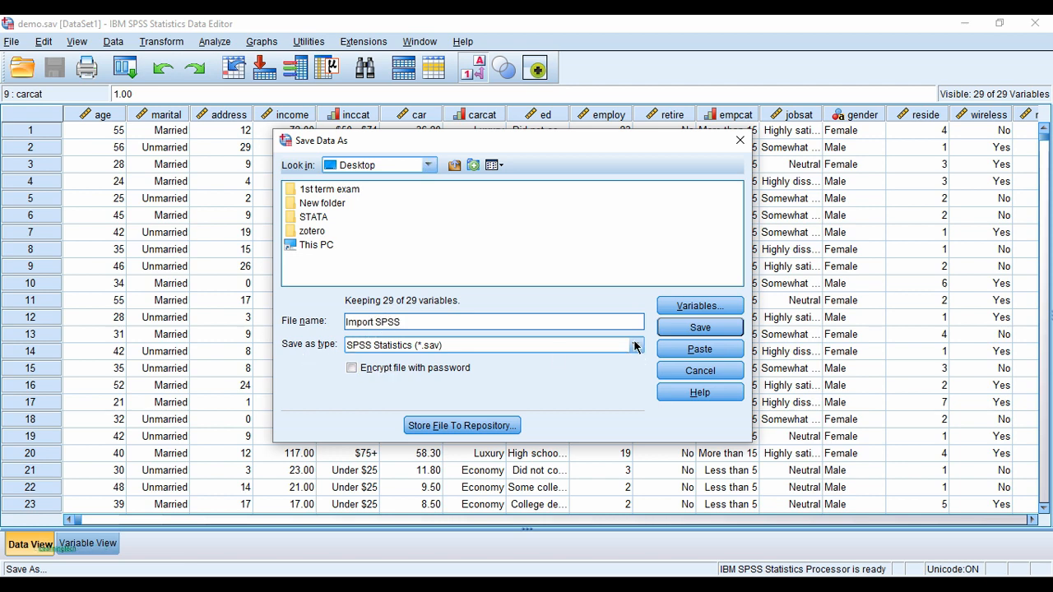
Step: Set the copy's file type to Stata Version 14 SE (*.dta), name it Import SPSS and save it
left_click(635, 345)
scroll(494, 411, "down", 6)
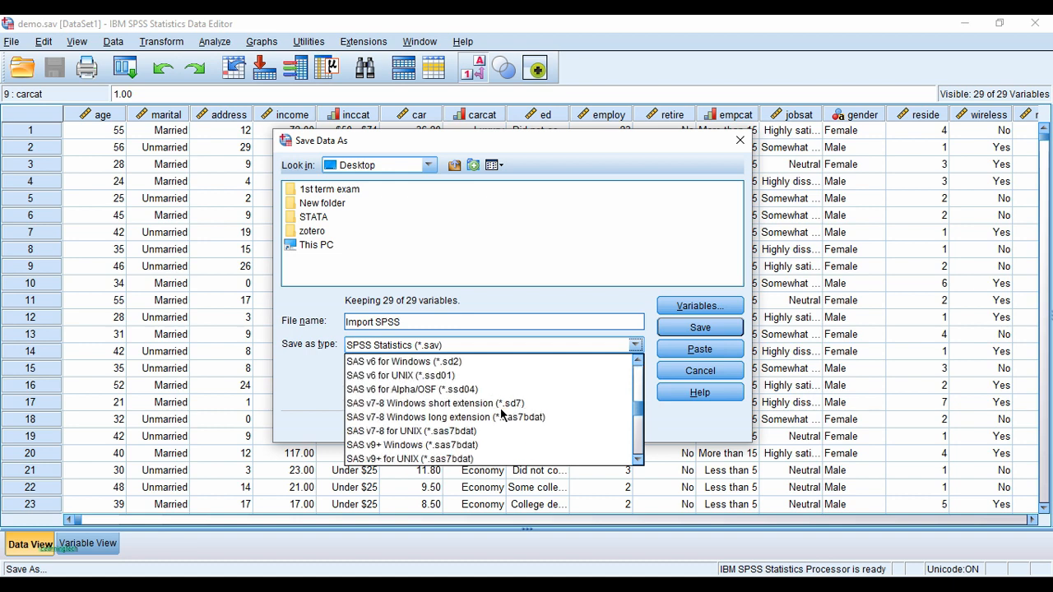
scroll(502, 414, "down", 5)
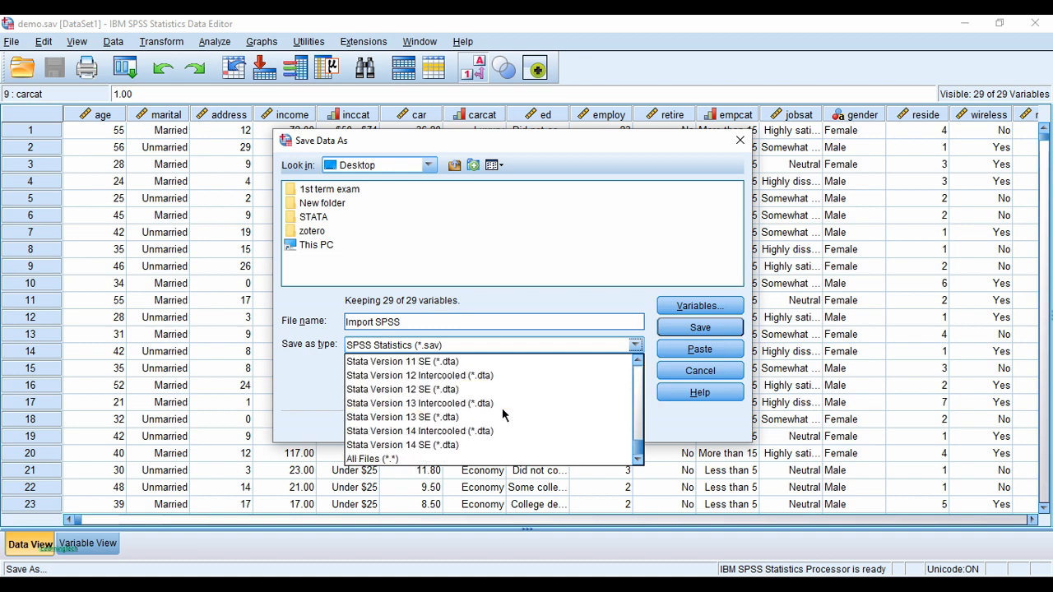
left_click(432, 447)
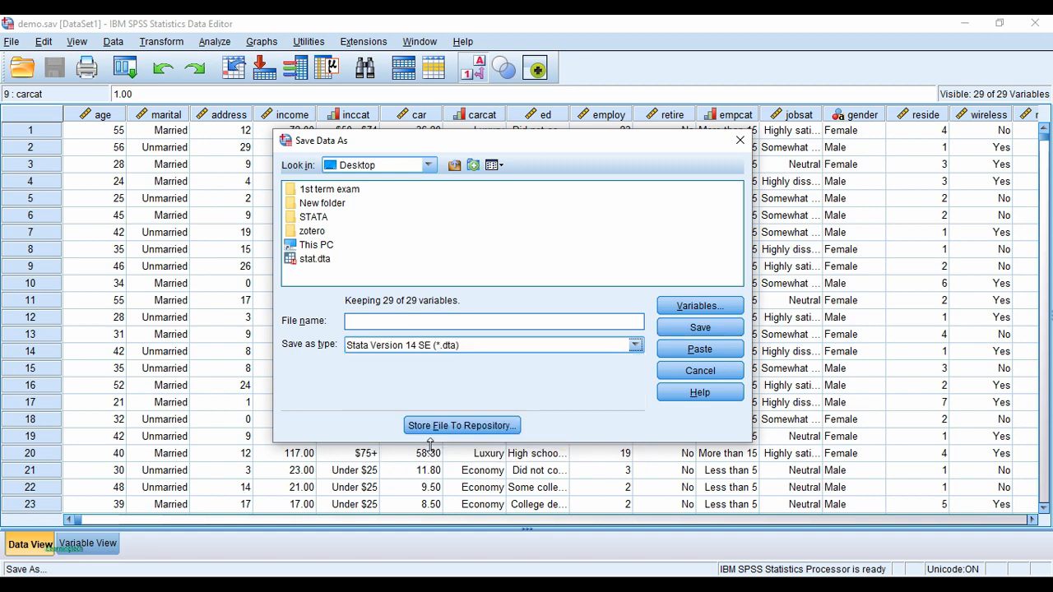
left_click(397, 323)
type("Import SPSS")
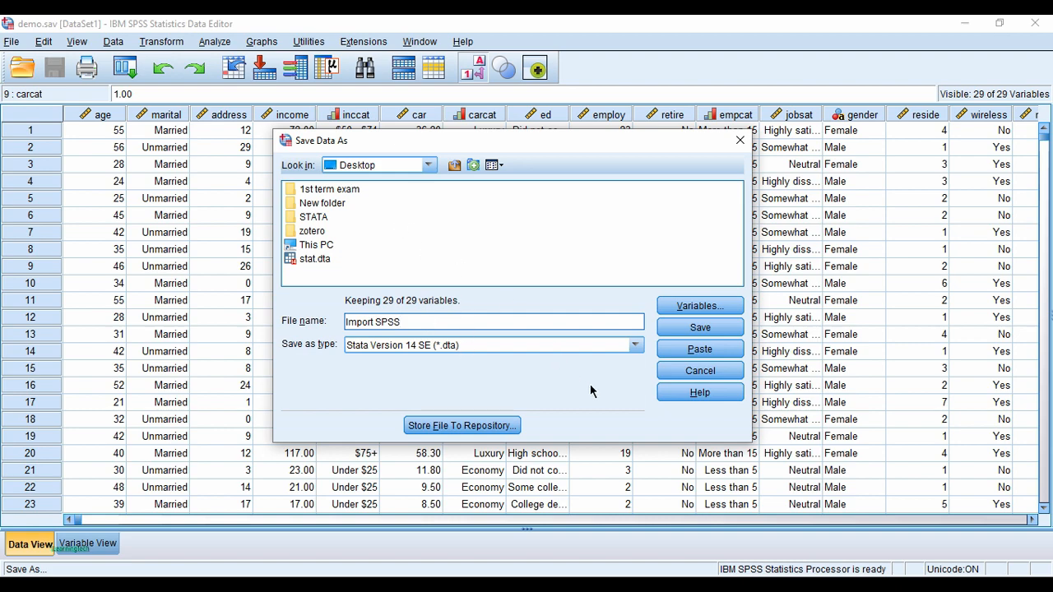
left_click(714, 331)
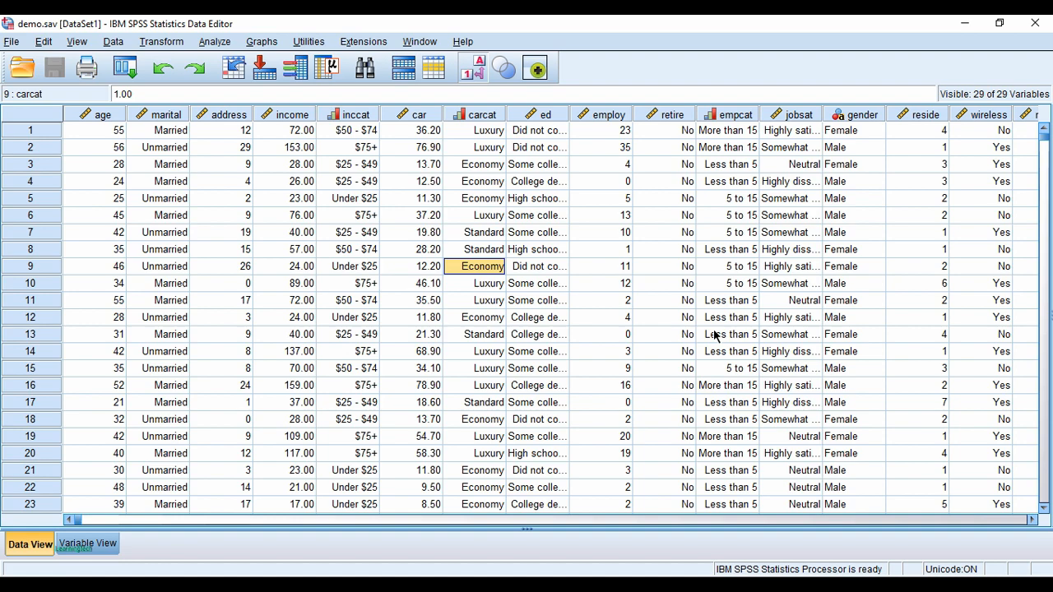
Step: Minimize the SPSS windows and open the Import SPSS dataset from the desktop in Stata
left_click(965, 24)
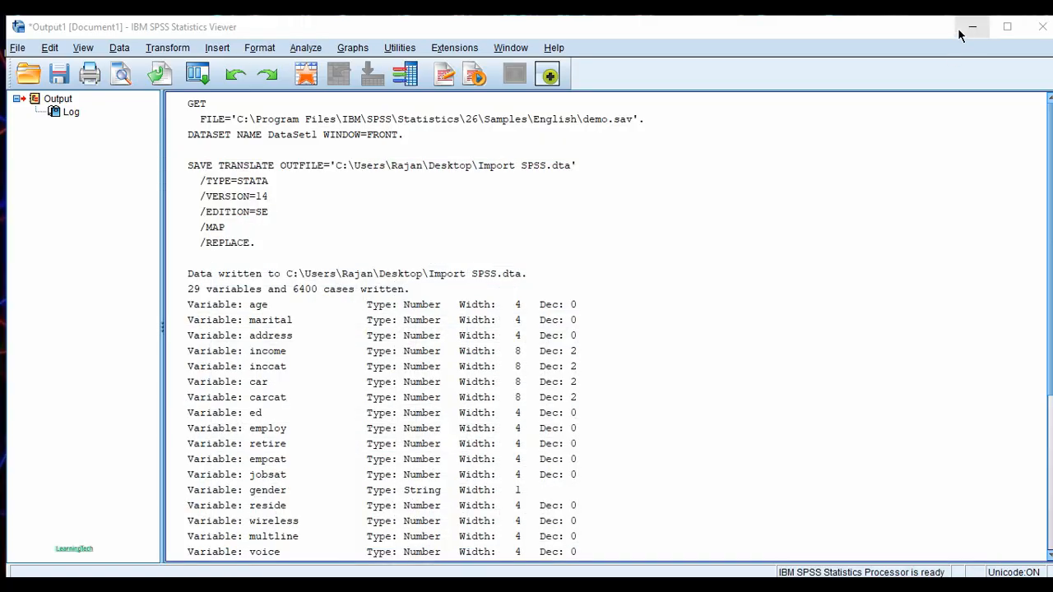
left_click(969, 33)
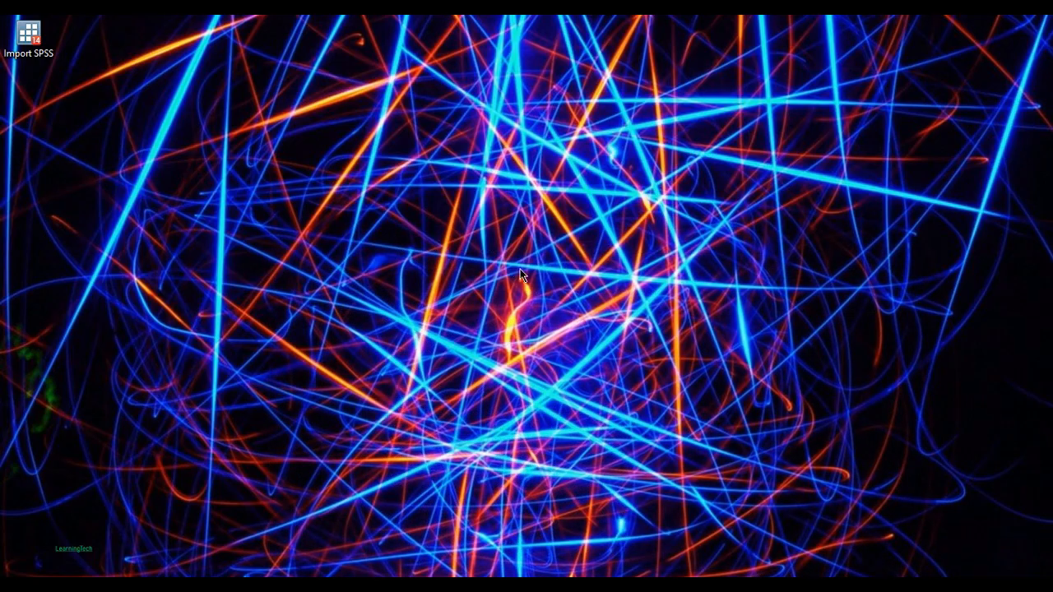
double_click(38, 49)
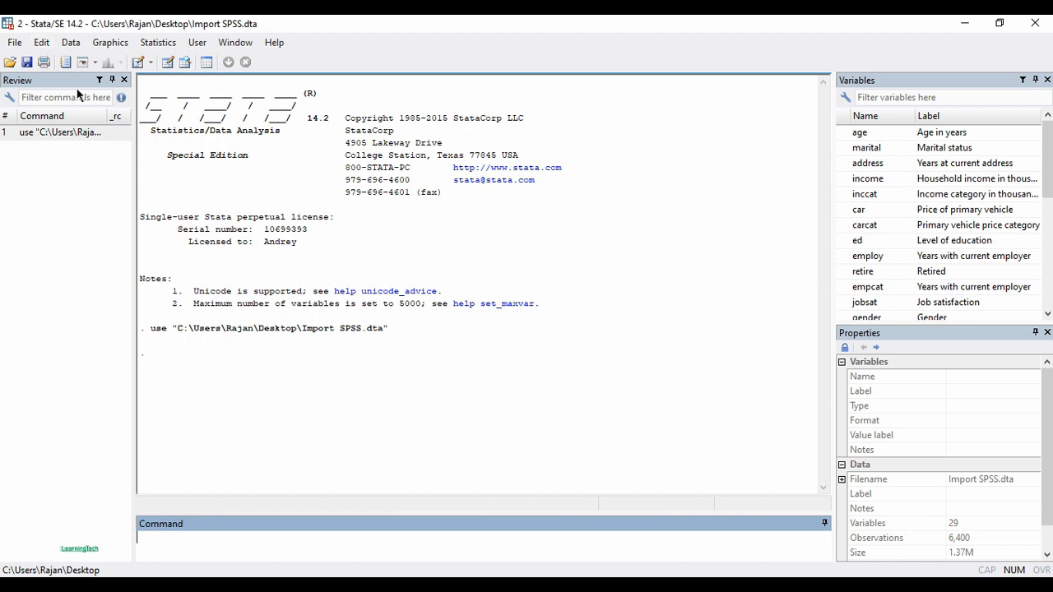
Step: Open the Import SPSS dataset in the Data Editor, look through its records and minimize the editor
left_click(167, 63)
scroll(393, 265, "down", 10)
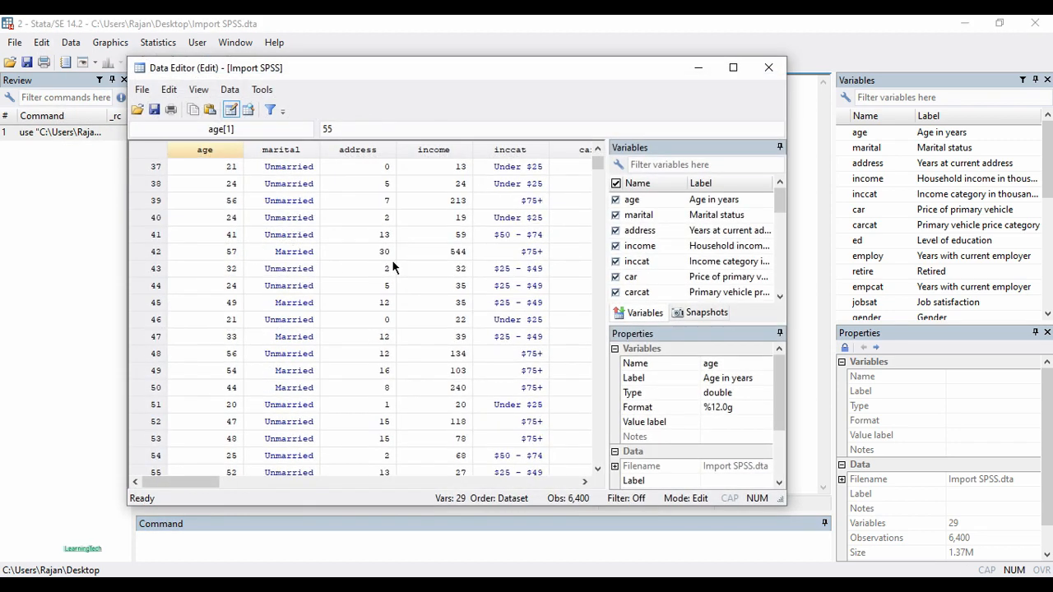
scroll(398, 267, "up", 15)
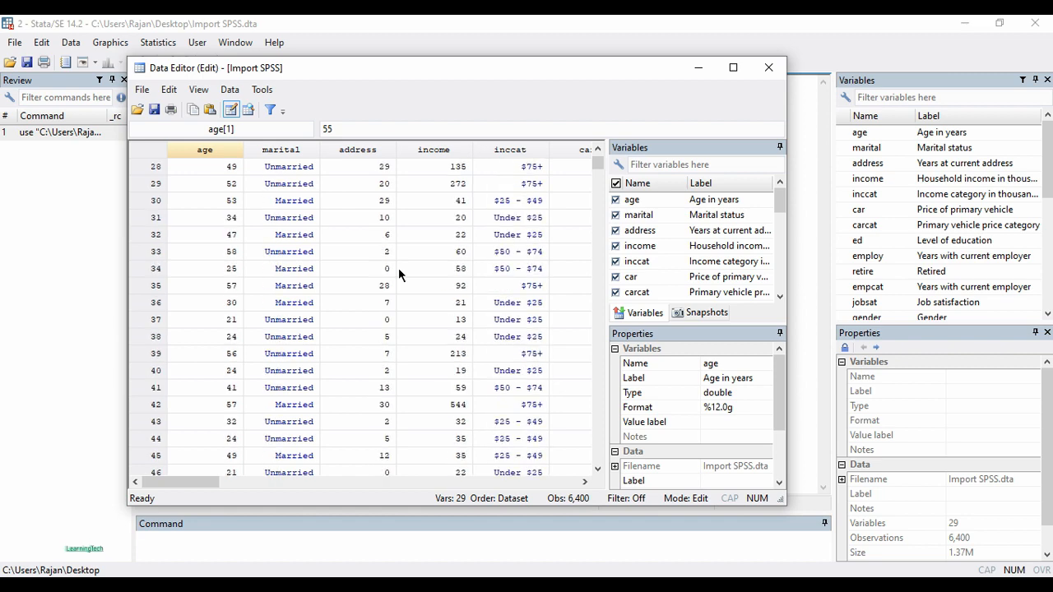
scroll(398, 268, "down", 7)
scroll(405, 265, "down", 6)
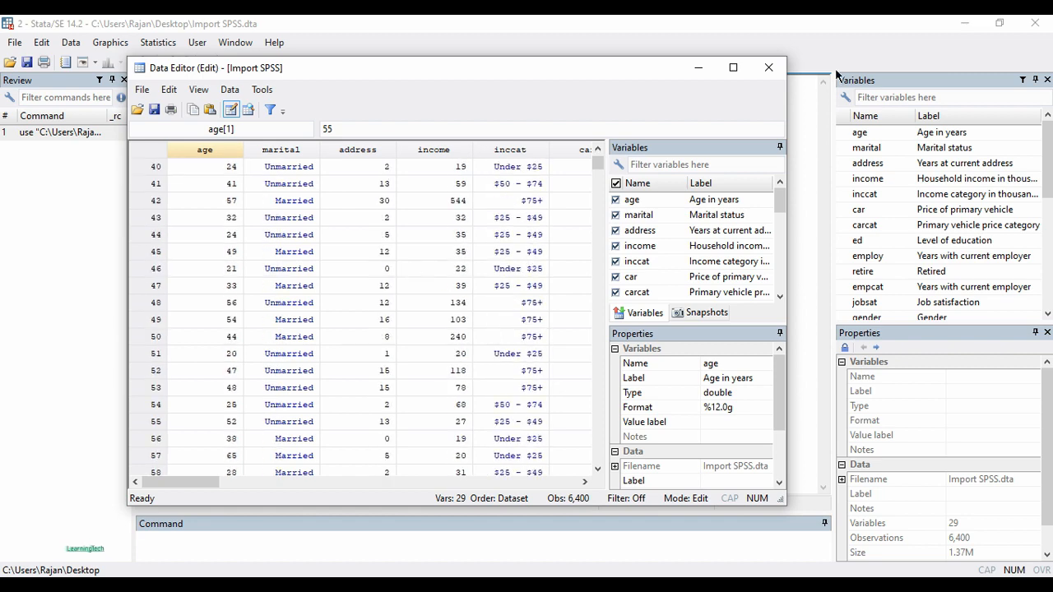
left_click(700, 72)
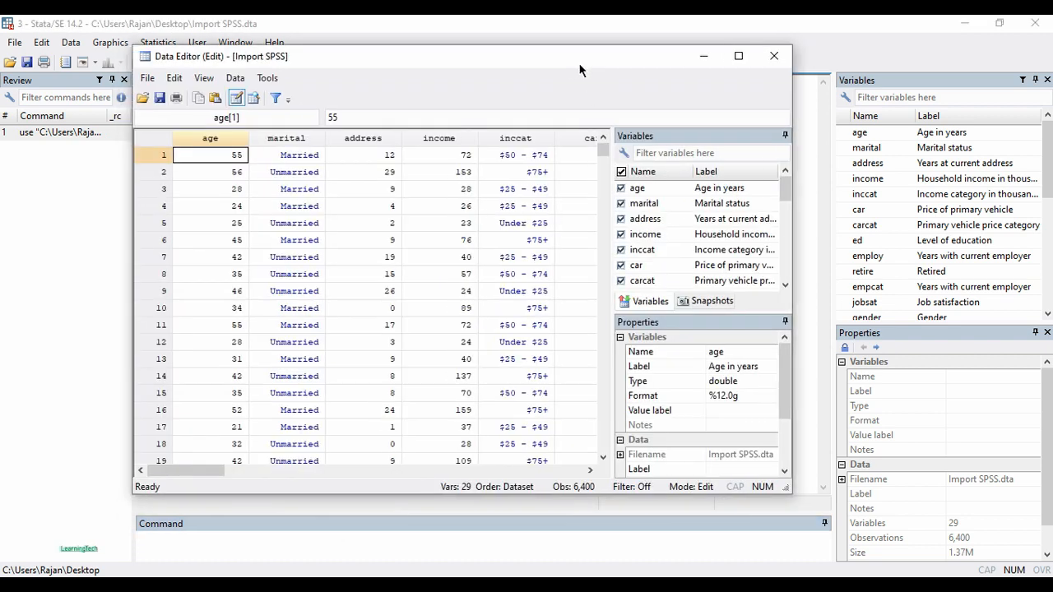
mouse_move(579, 70)
left_mouse_down()
mouse_move(629, 66)
mouse_move(584, 78)
left_mouse_up()
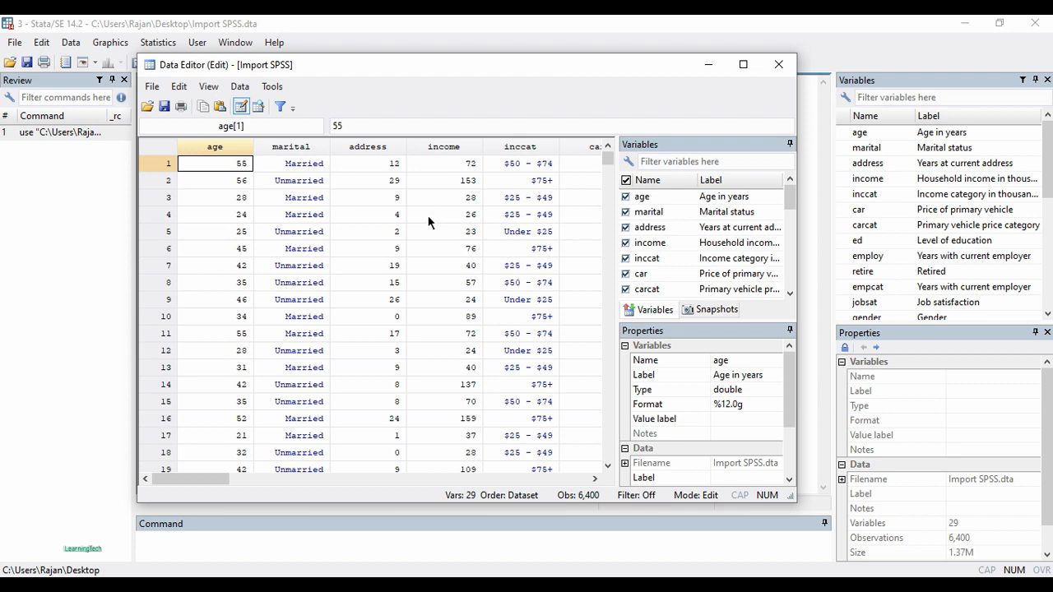
left_click_drag(493, 66, 490, 72)
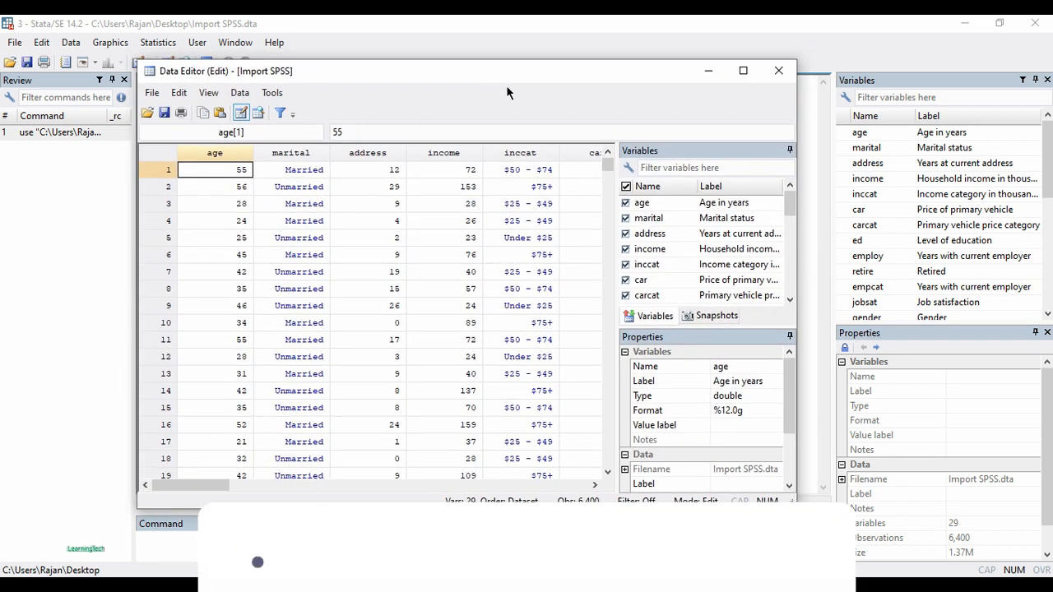